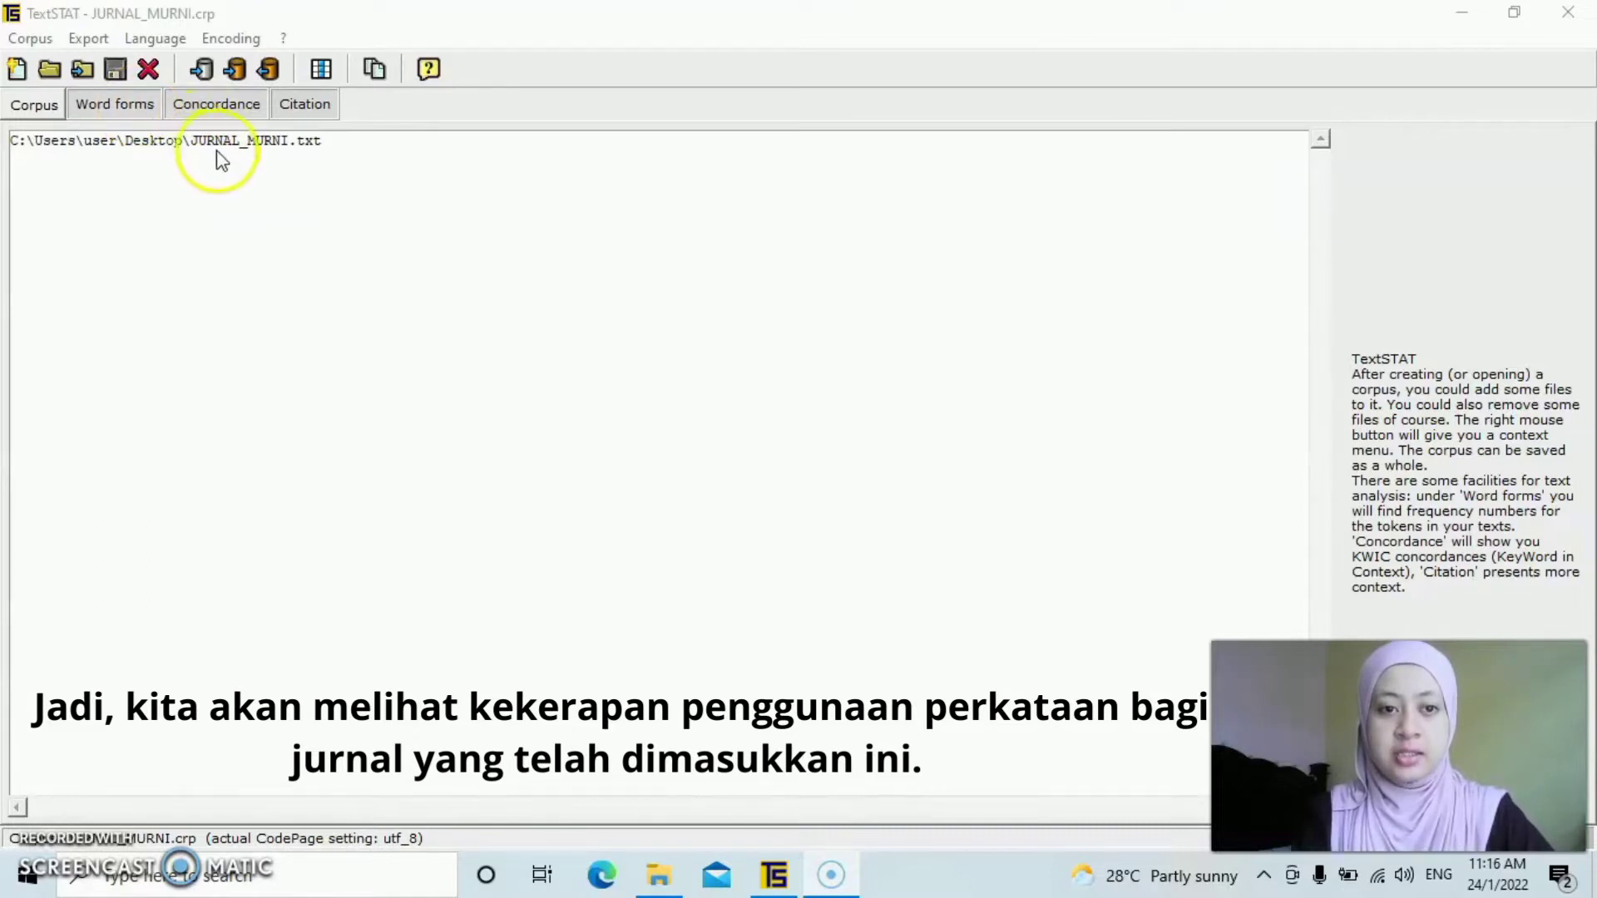
# Generate the corpus word frequency list, sorted on frequency
pyautogui.click(117, 106)
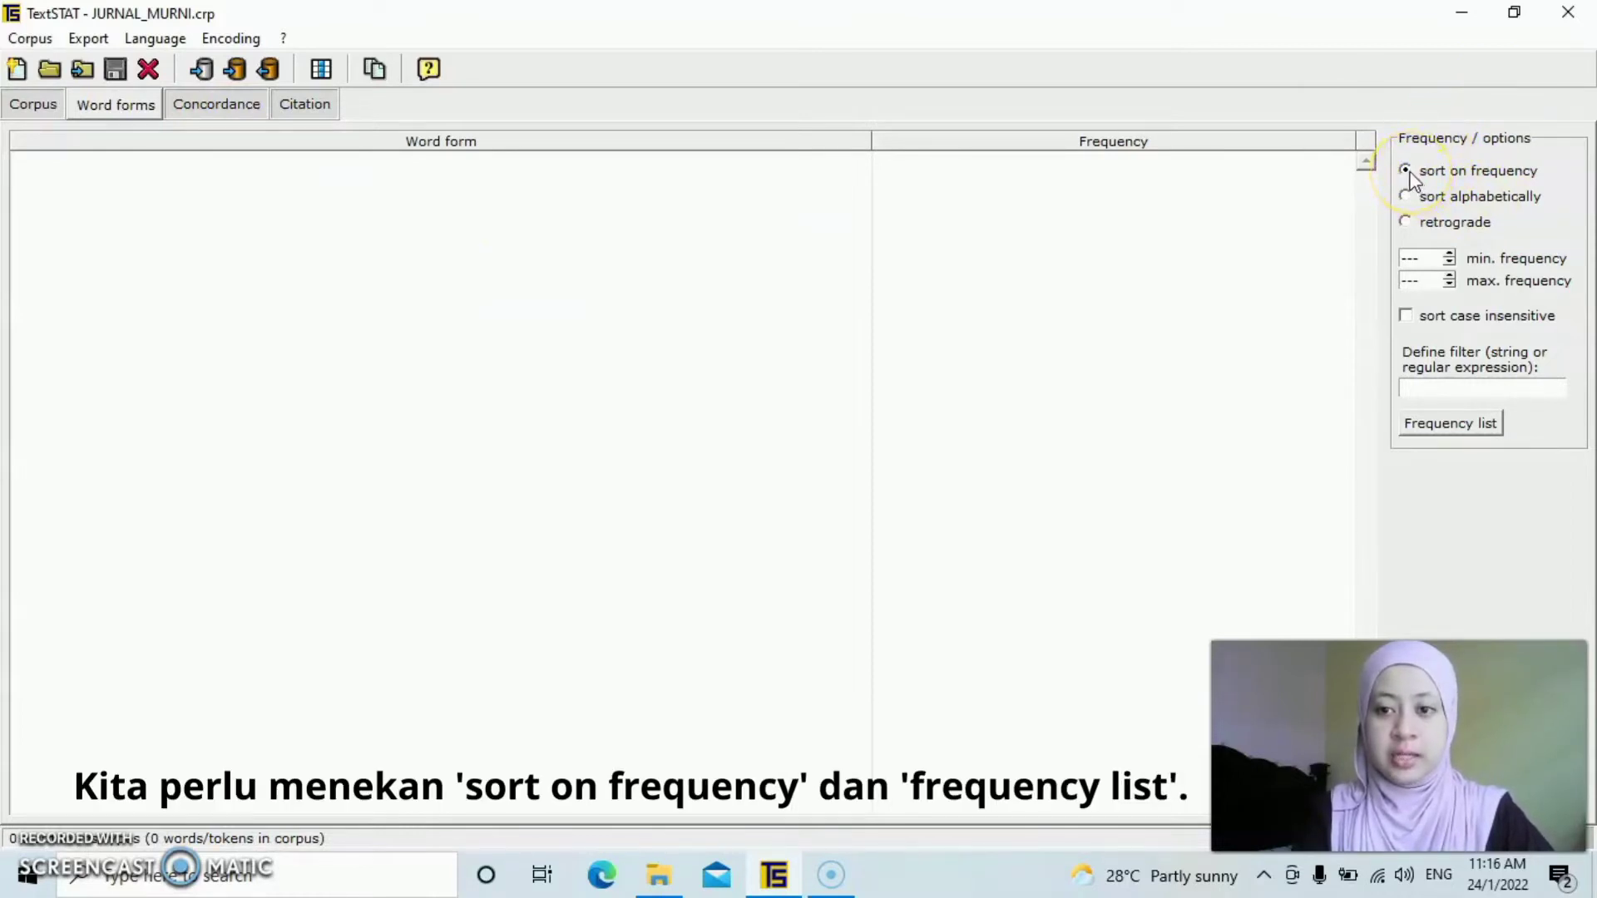
pyautogui.click(1464, 432)
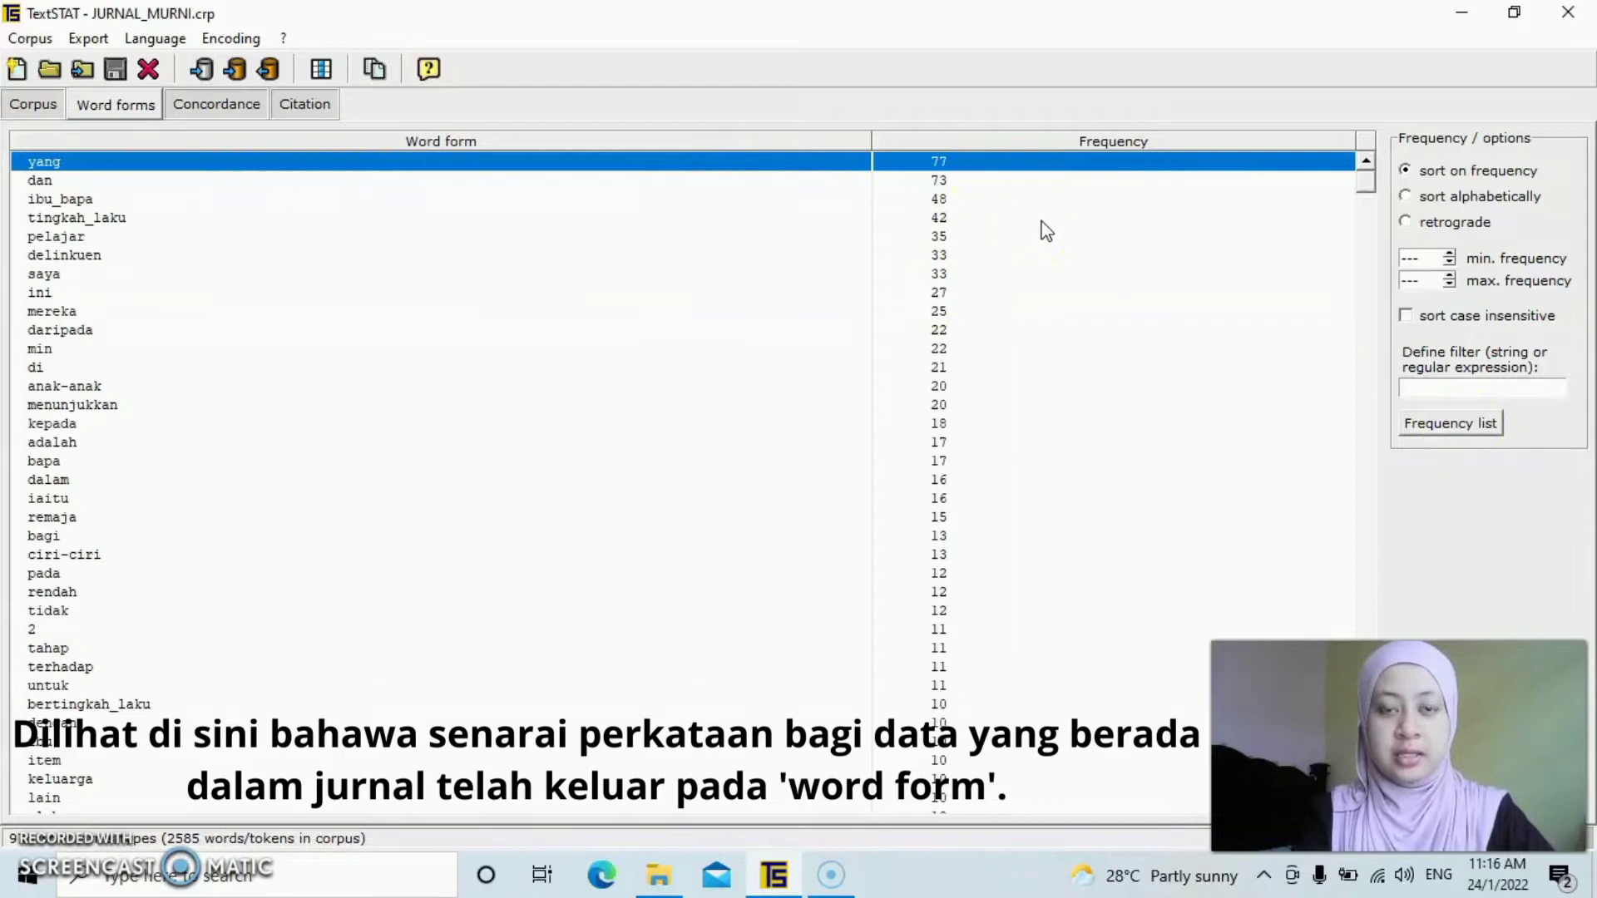
pyautogui.click(1195, 171)
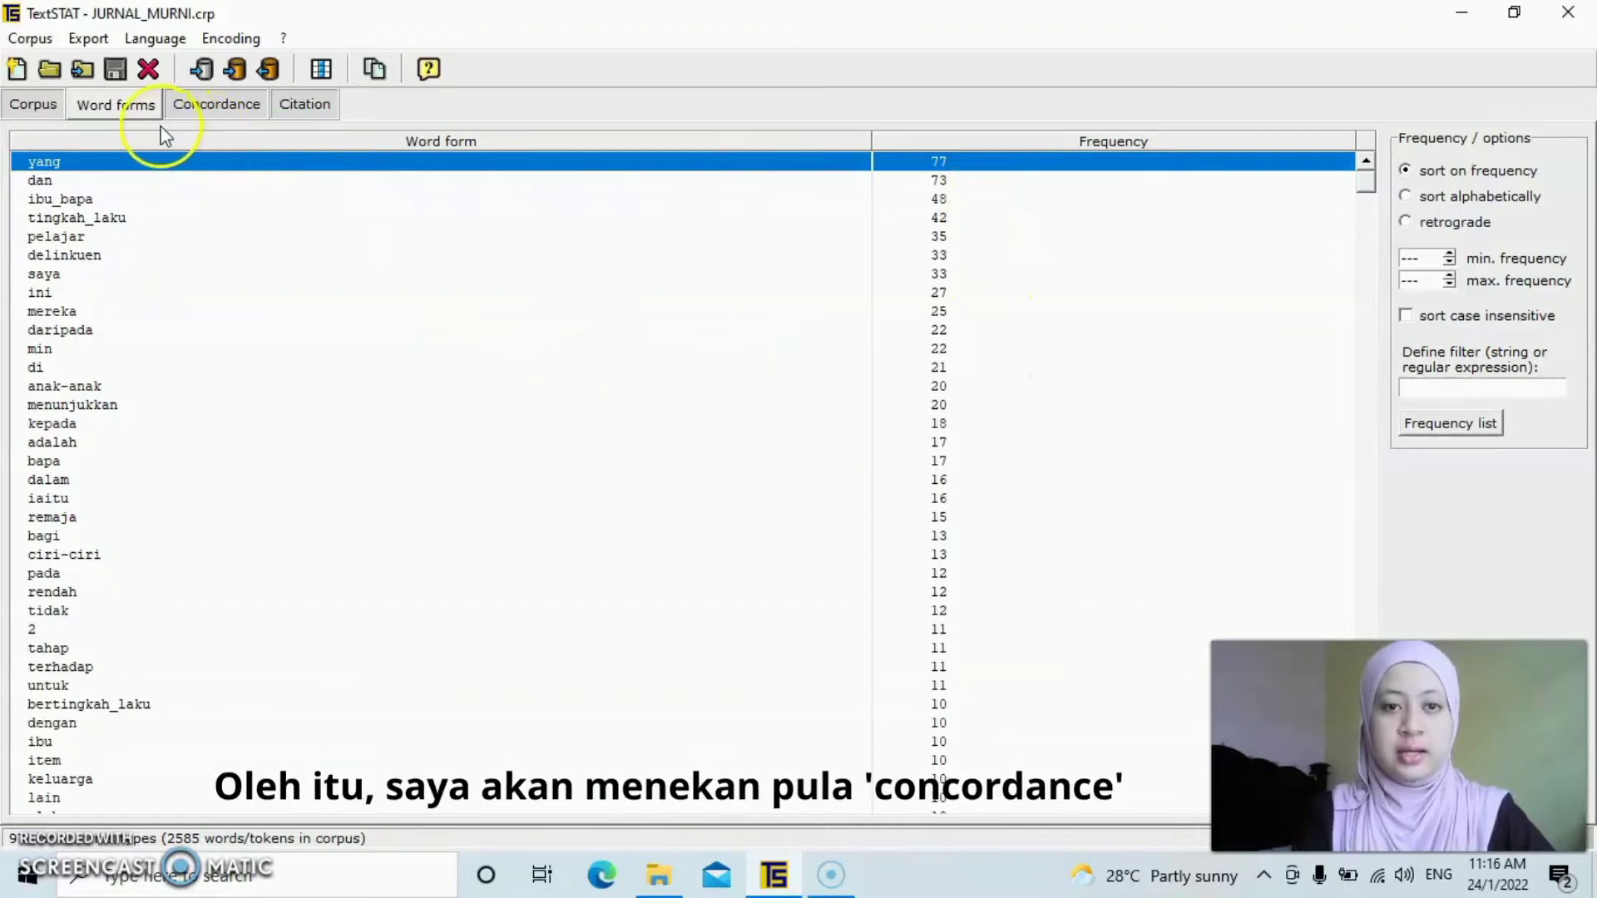
# Search the concordance for DARIPADA with case-insensitive search and the search string marked, and look through the TINGKAH_LAKU lines as well
pyautogui.click(233, 109)
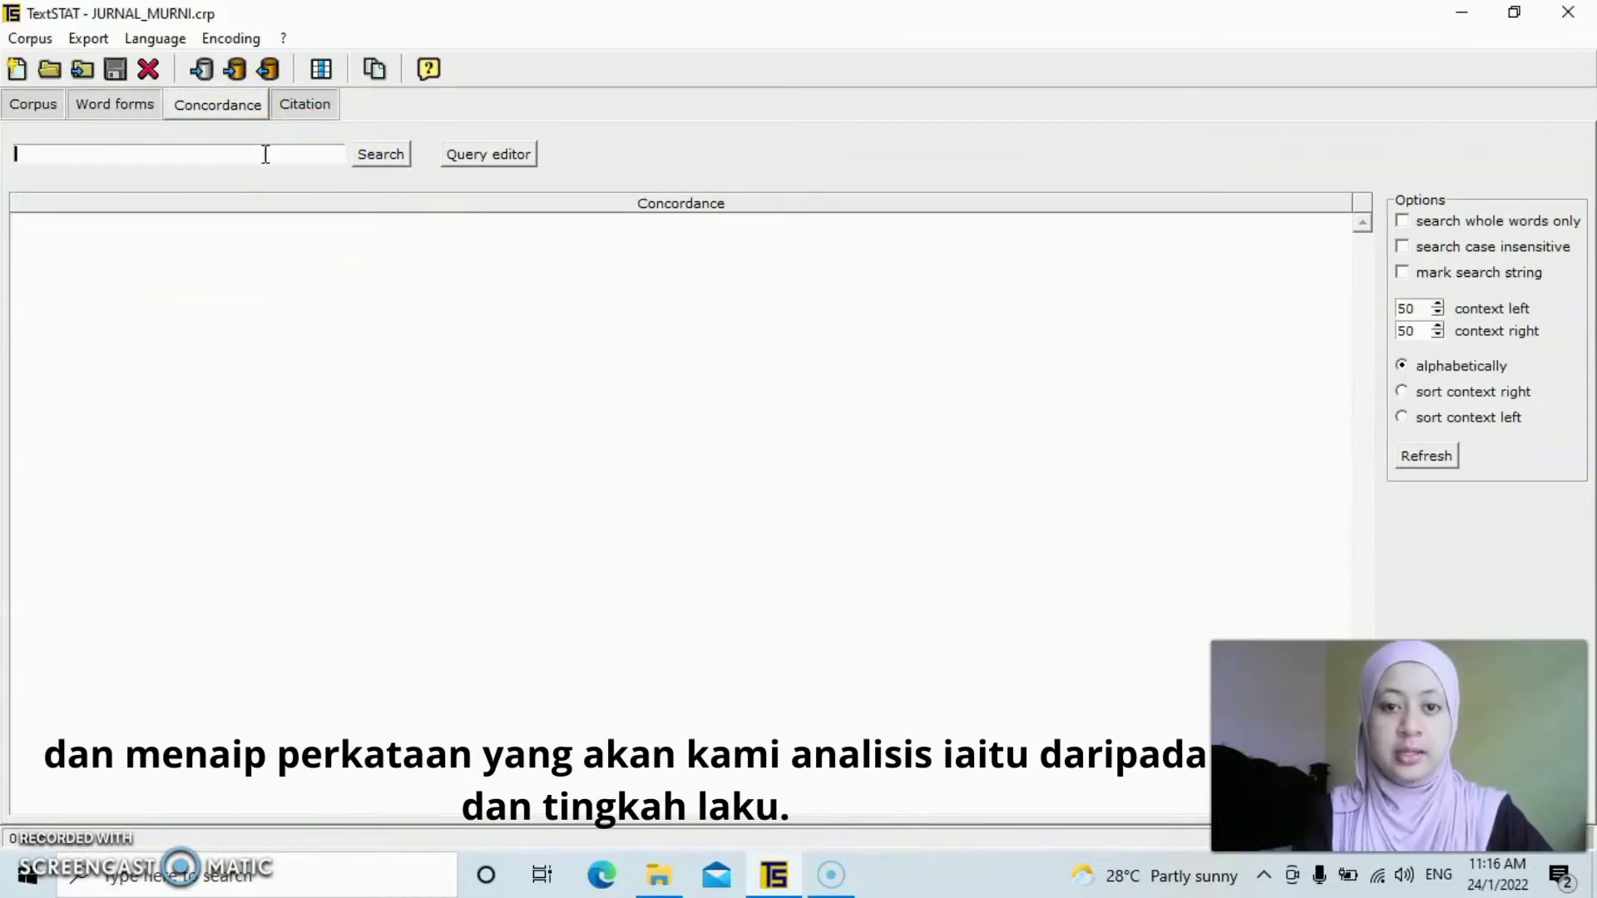
pyautogui.write('DARIPADA')
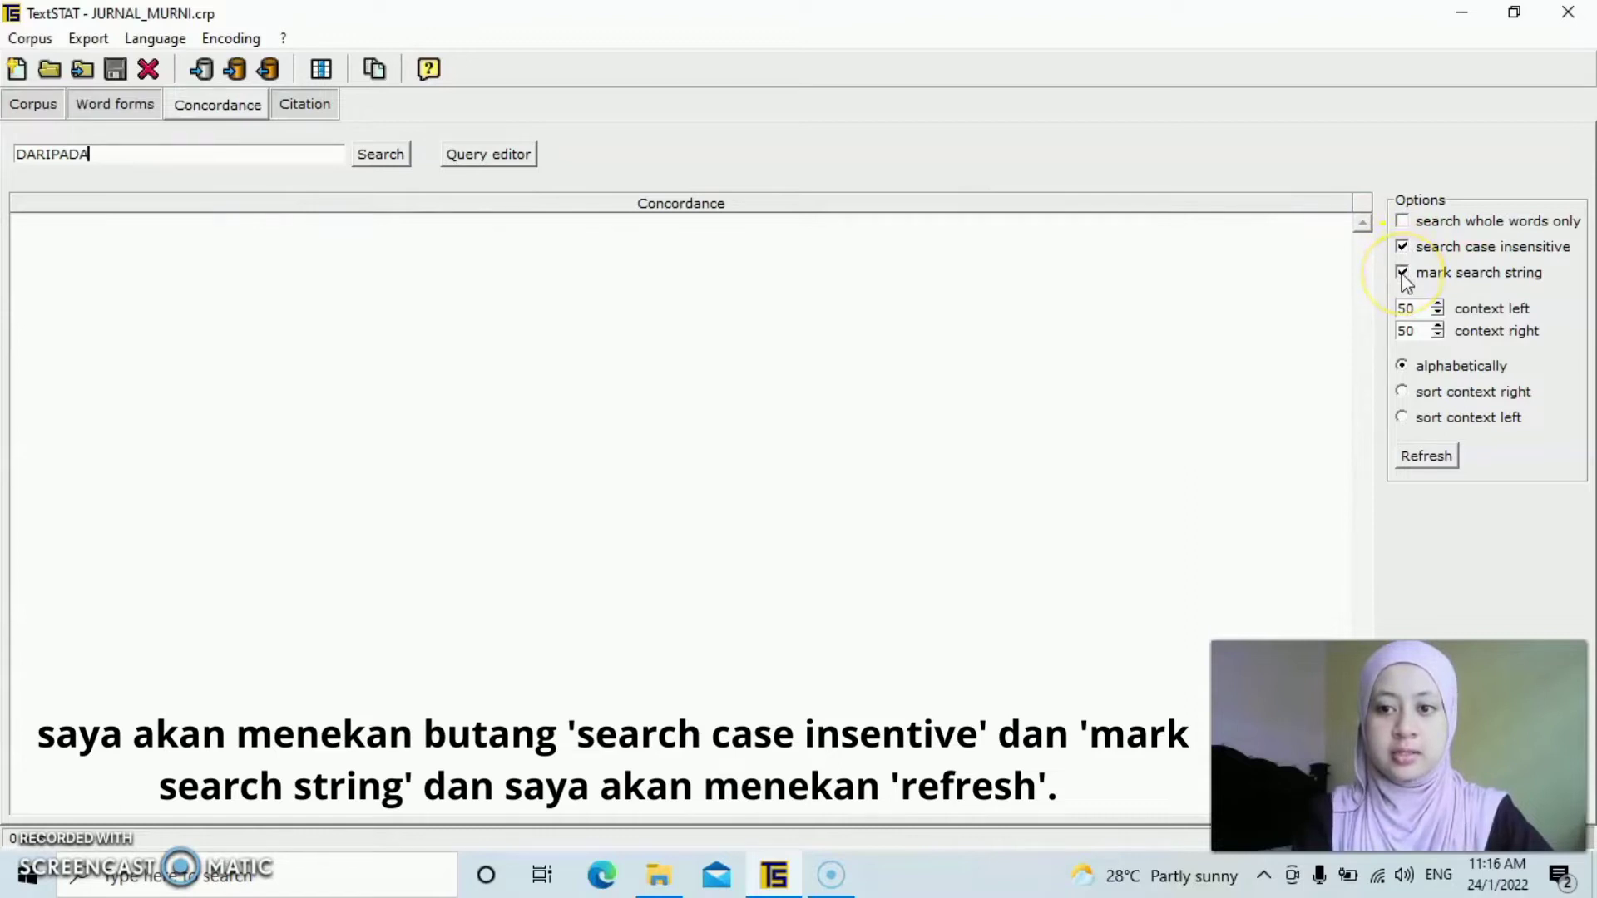
pyautogui.click(1415, 457)
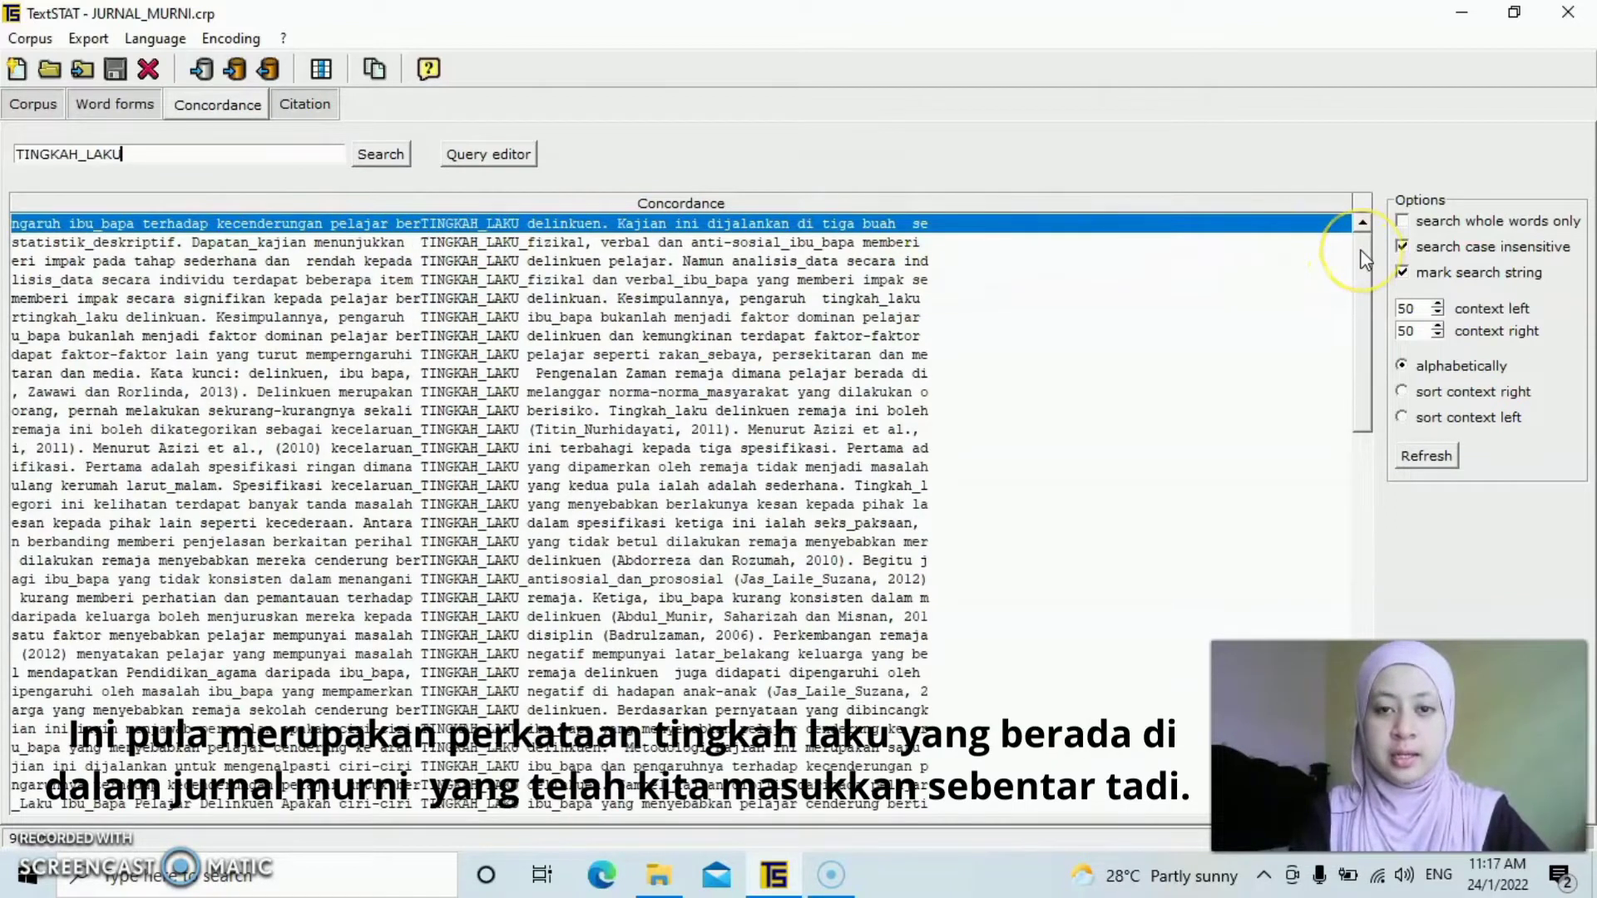
pyautogui.moveTo(1365, 260); pyautogui.dragTo(1347, 599)
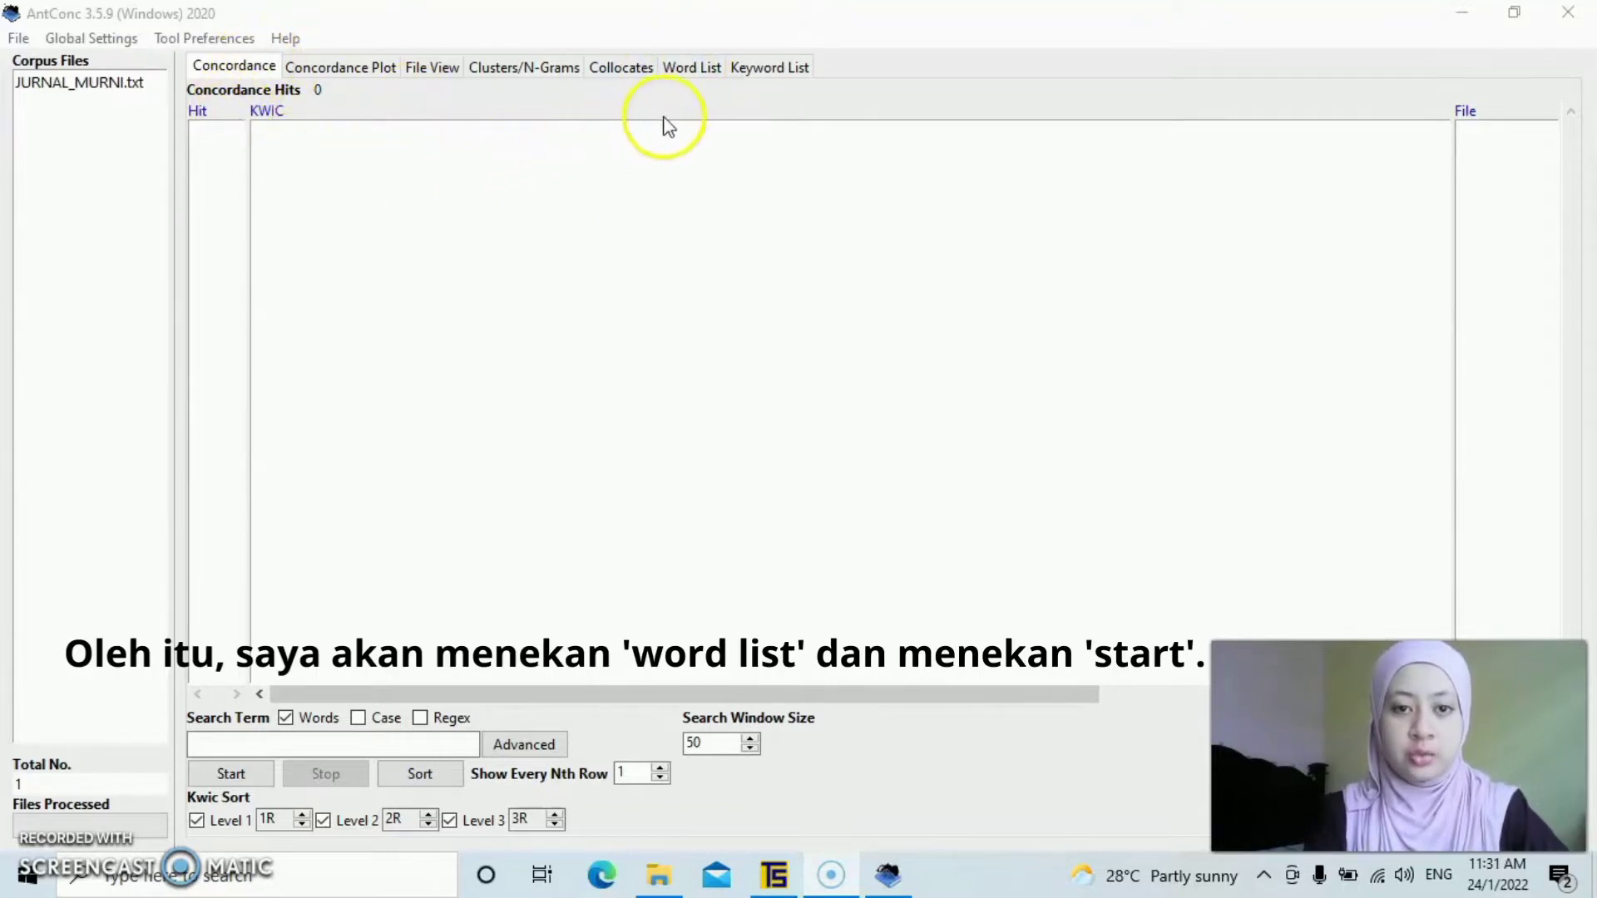
# Switch to AntConc and generate a word list sorted by frequency for JURNAL_MURNI.txt
pyautogui.click(692, 68)
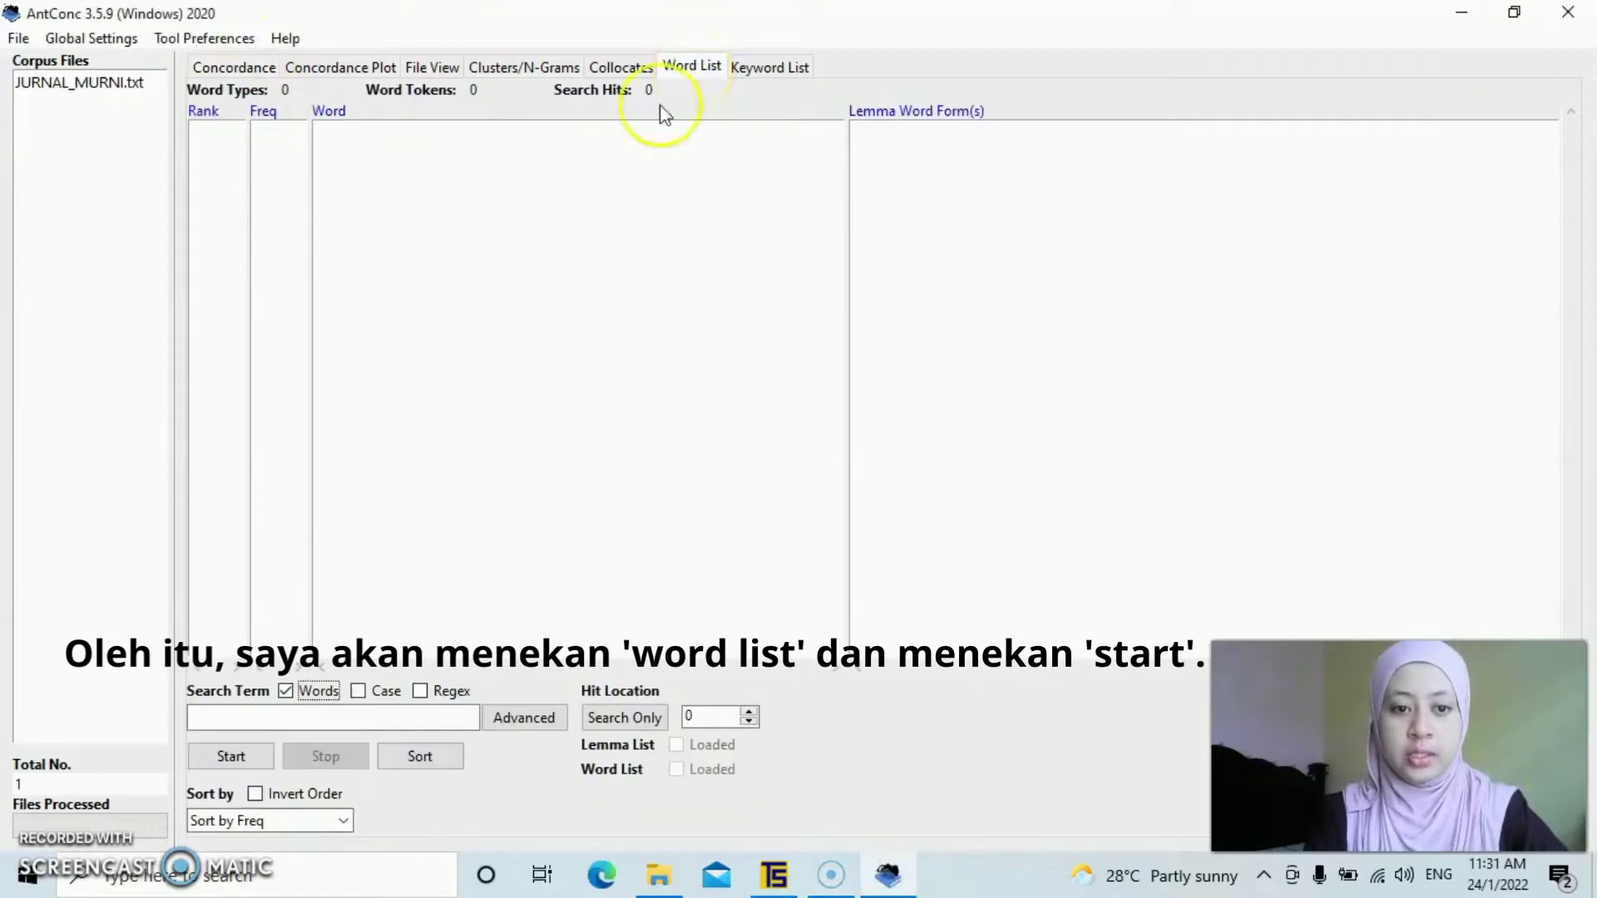
pyautogui.click(215, 758)
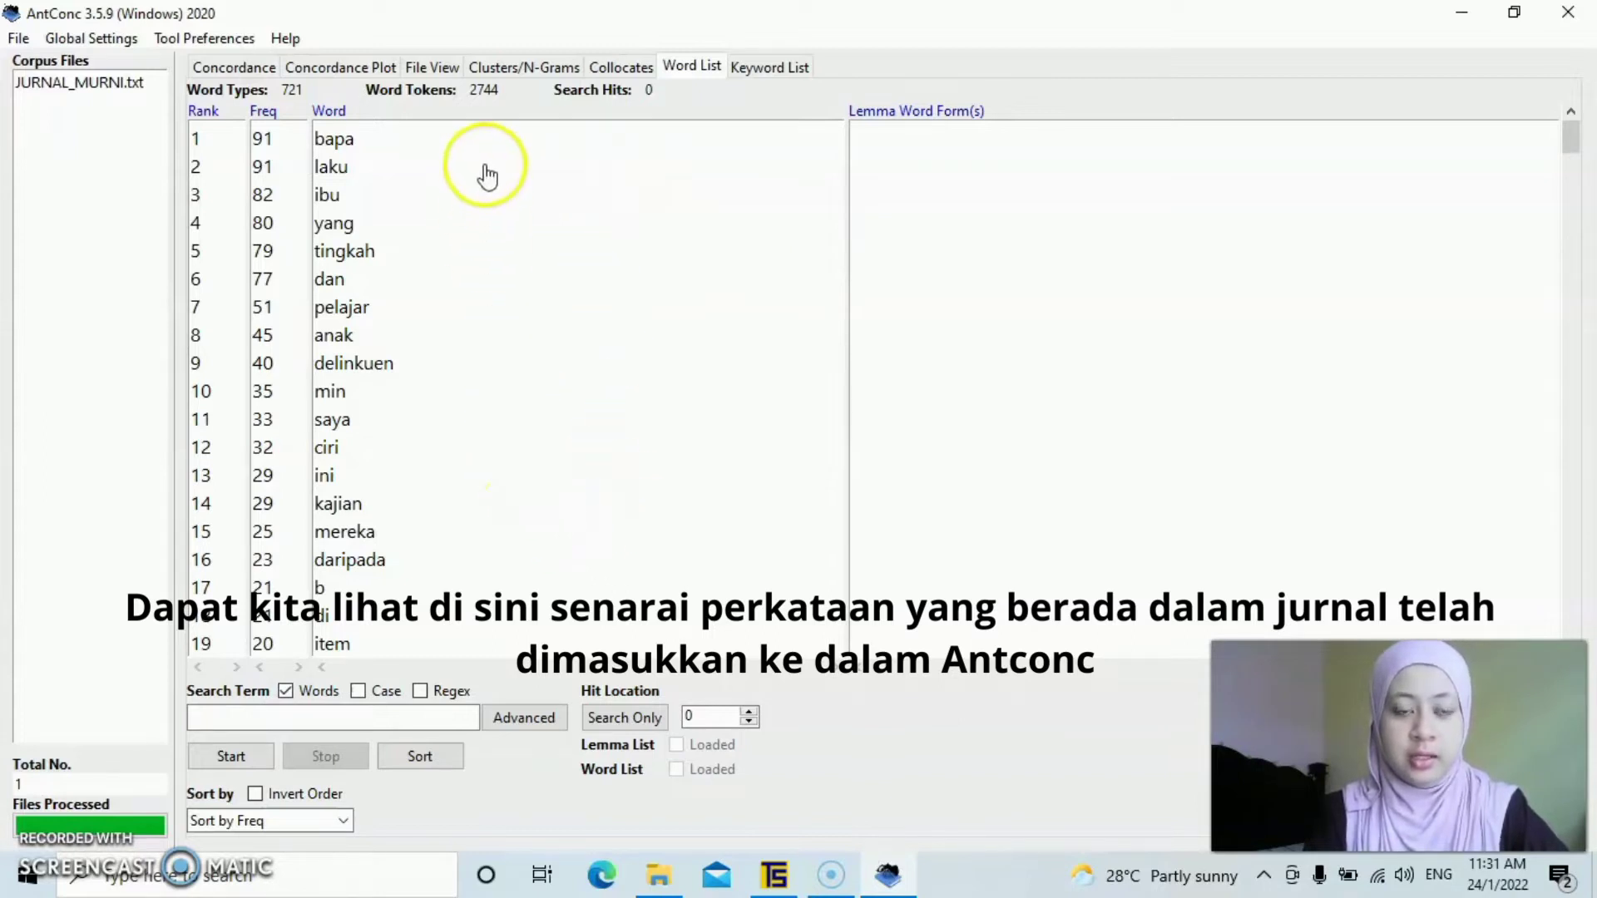
pyautogui.moveTo(1568, 143); pyautogui.dragTo(1572, 104)
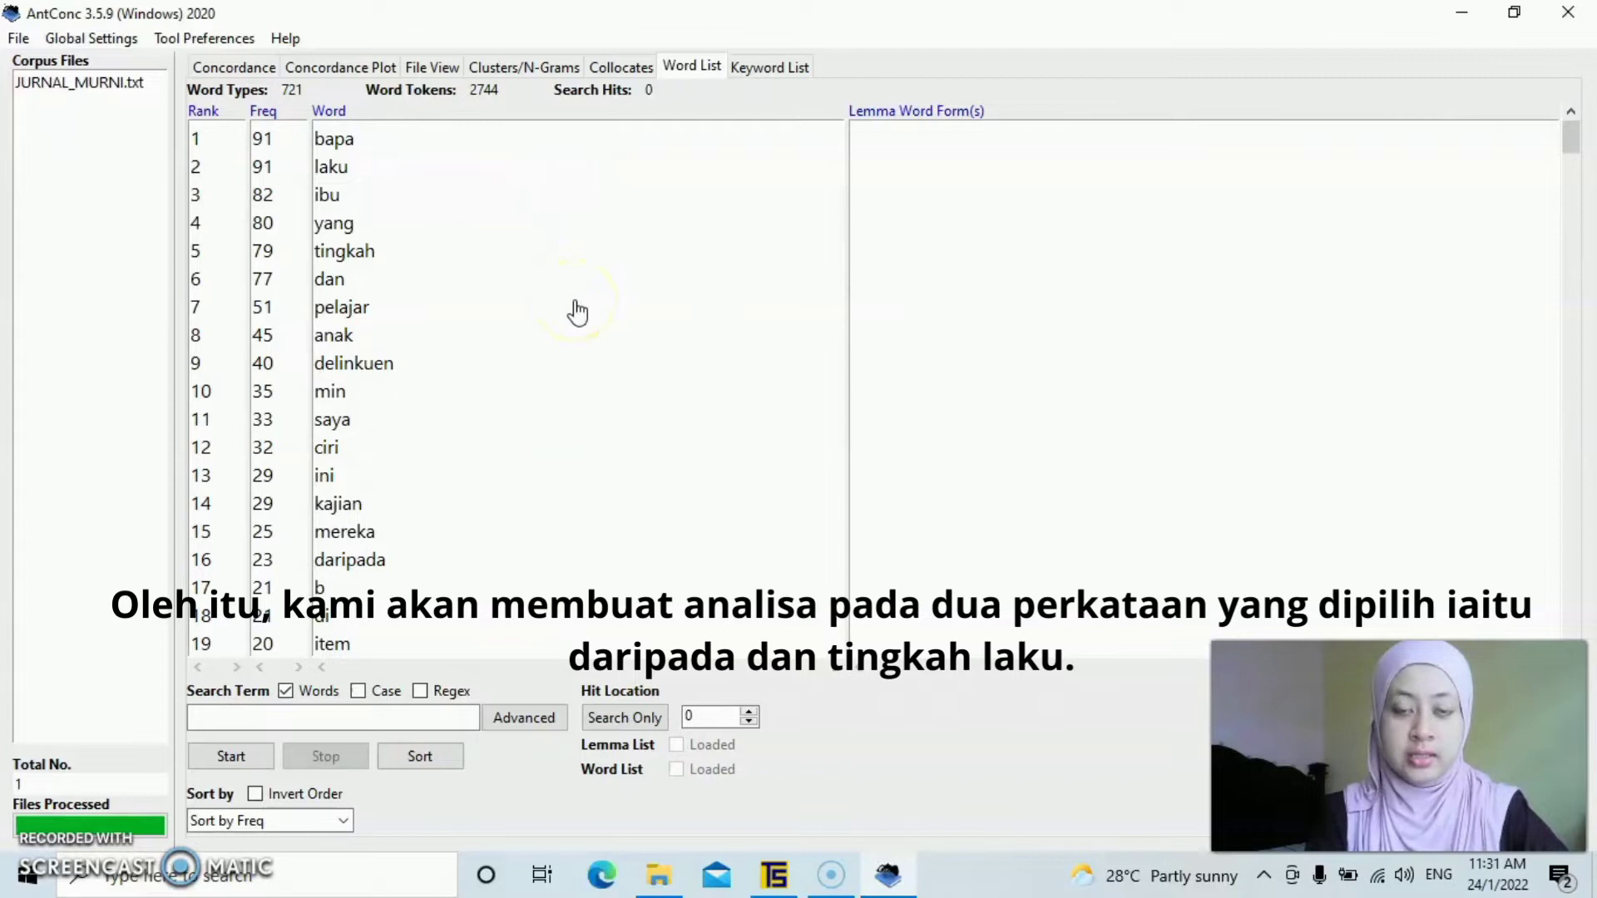
# Display the concordance lines for "tingkah" from the word list, and those for "daripada" with the list sorted by word
pyautogui.click(359, 253)
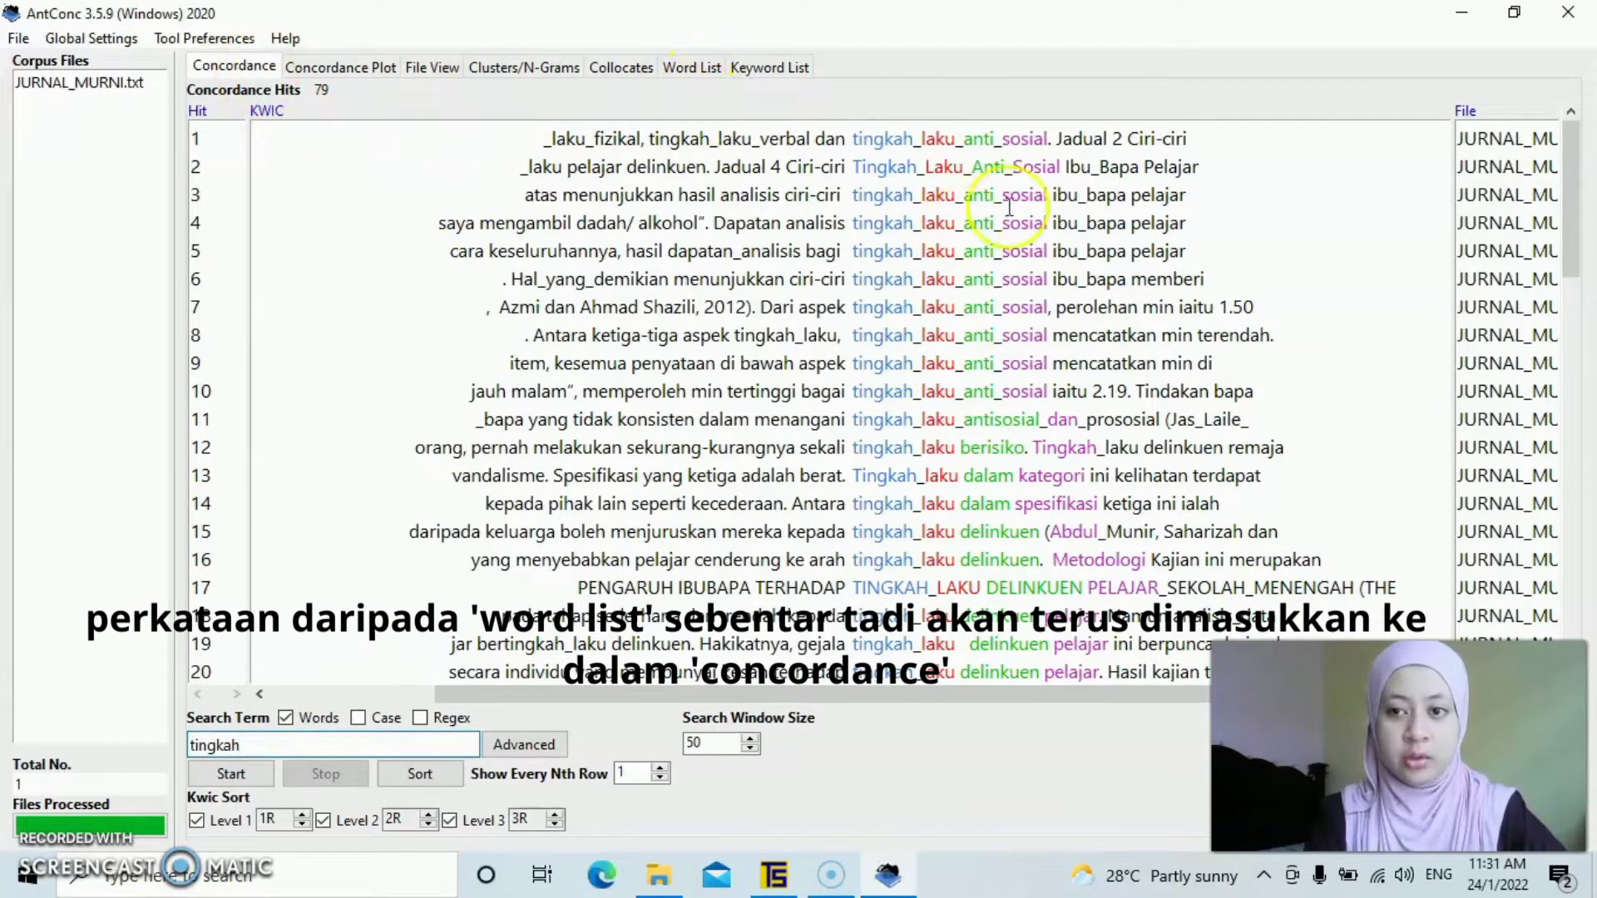
pyautogui.moveTo(1579, 148)
pyautogui.mouseDown()
pyautogui.moveTo(1579, 474)
pyautogui.moveTo(1579, 133)
pyautogui.mouseUp()
pyautogui.click(691, 67)
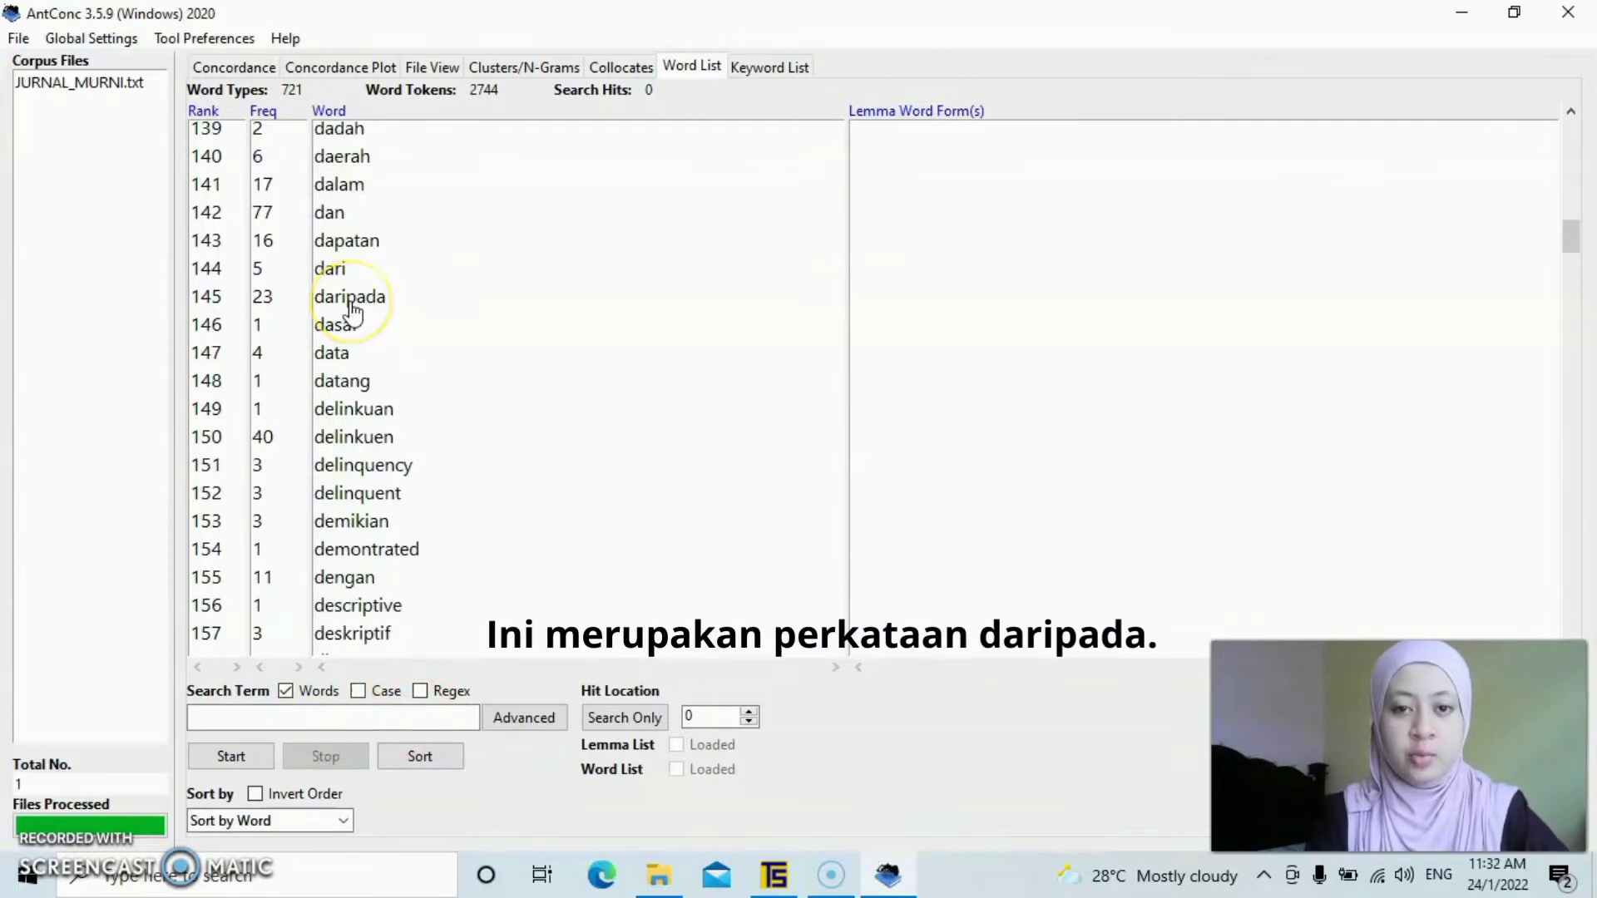
pyautogui.click(350, 300)
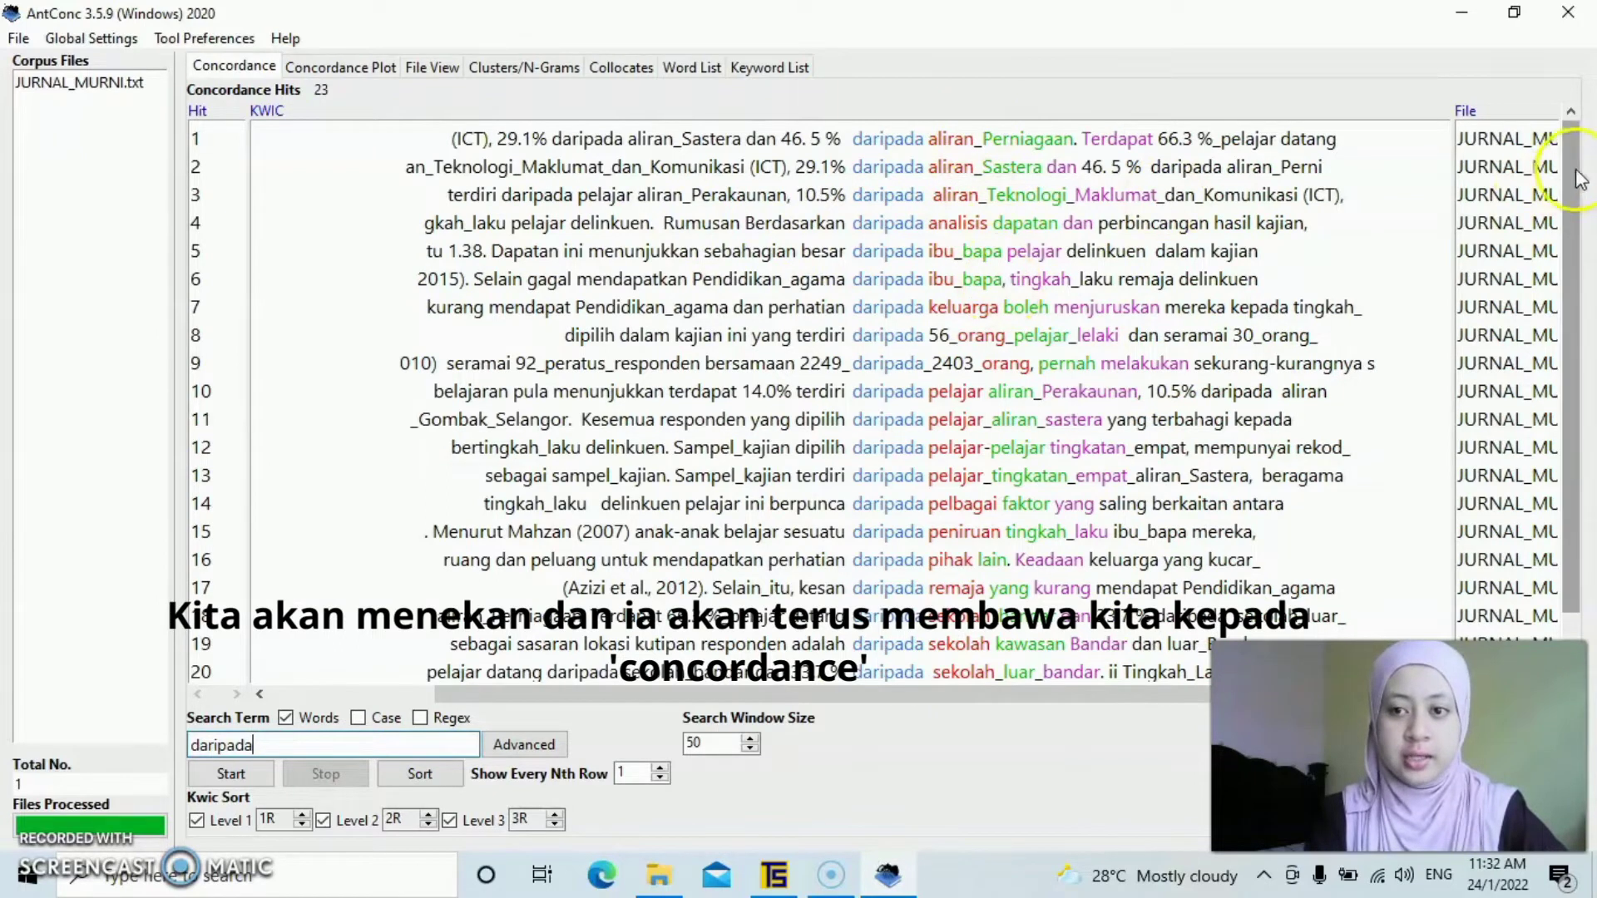
pyautogui.moveTo(1576, 156)
pyautogui.mouseDown()
pyautogui.moveTo(1570, 240)
pyautogui.moveTo(1570, 175)
pyautogui.mouseUp()
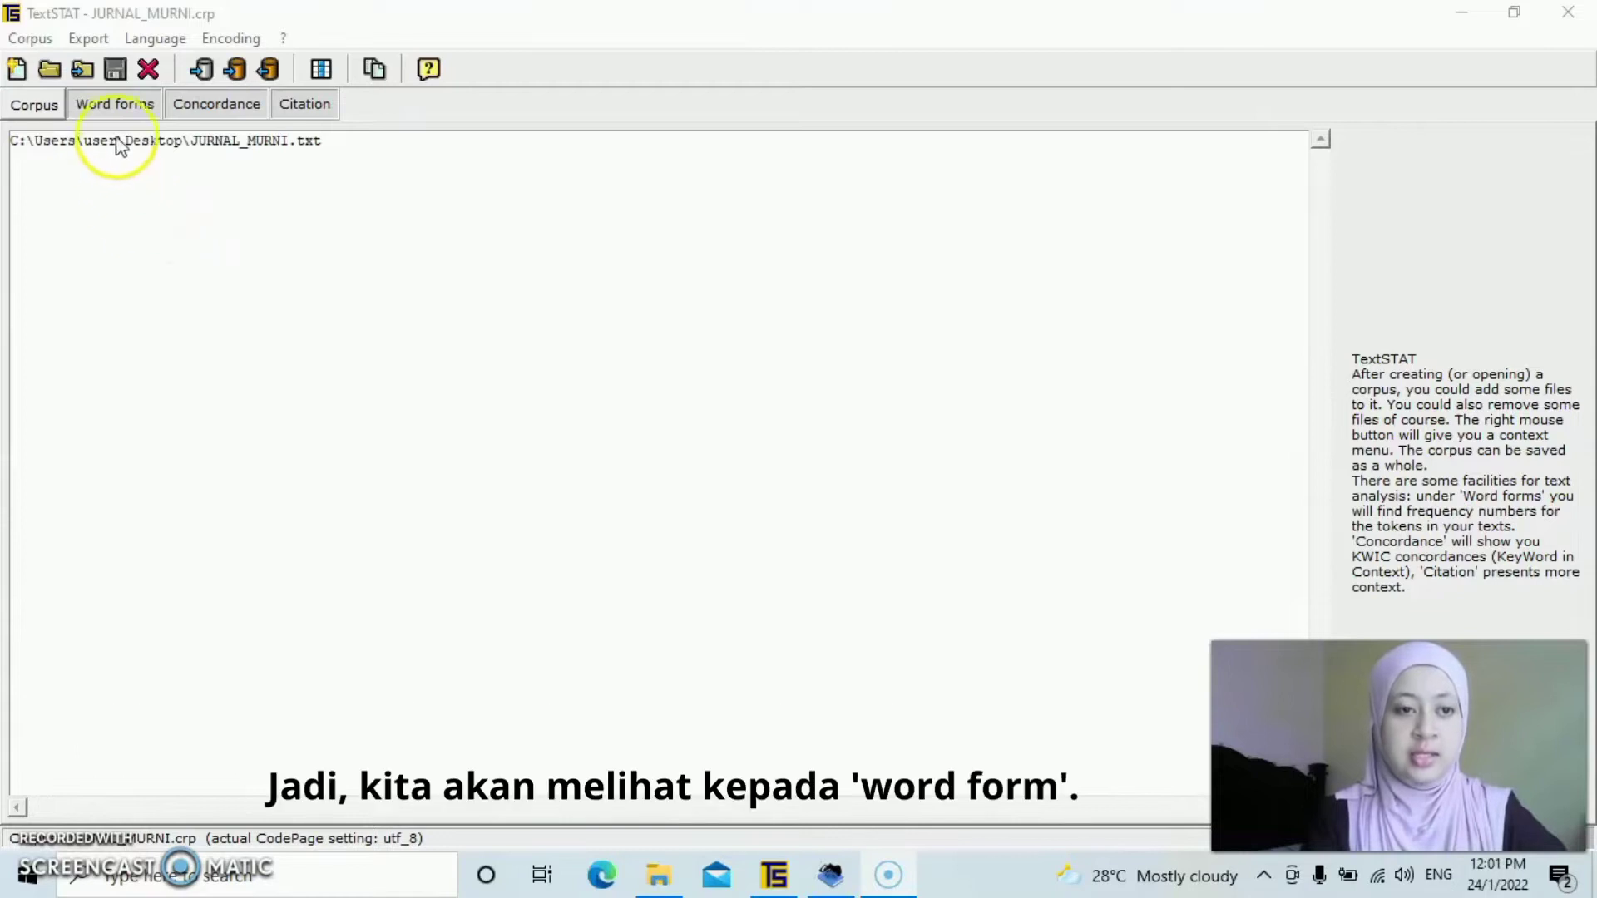
# Switch to TextSTAT, view the word forms, and search the concordance for DARIPADA with case-insensitive search enabled
pyautogui.click(127, 106)
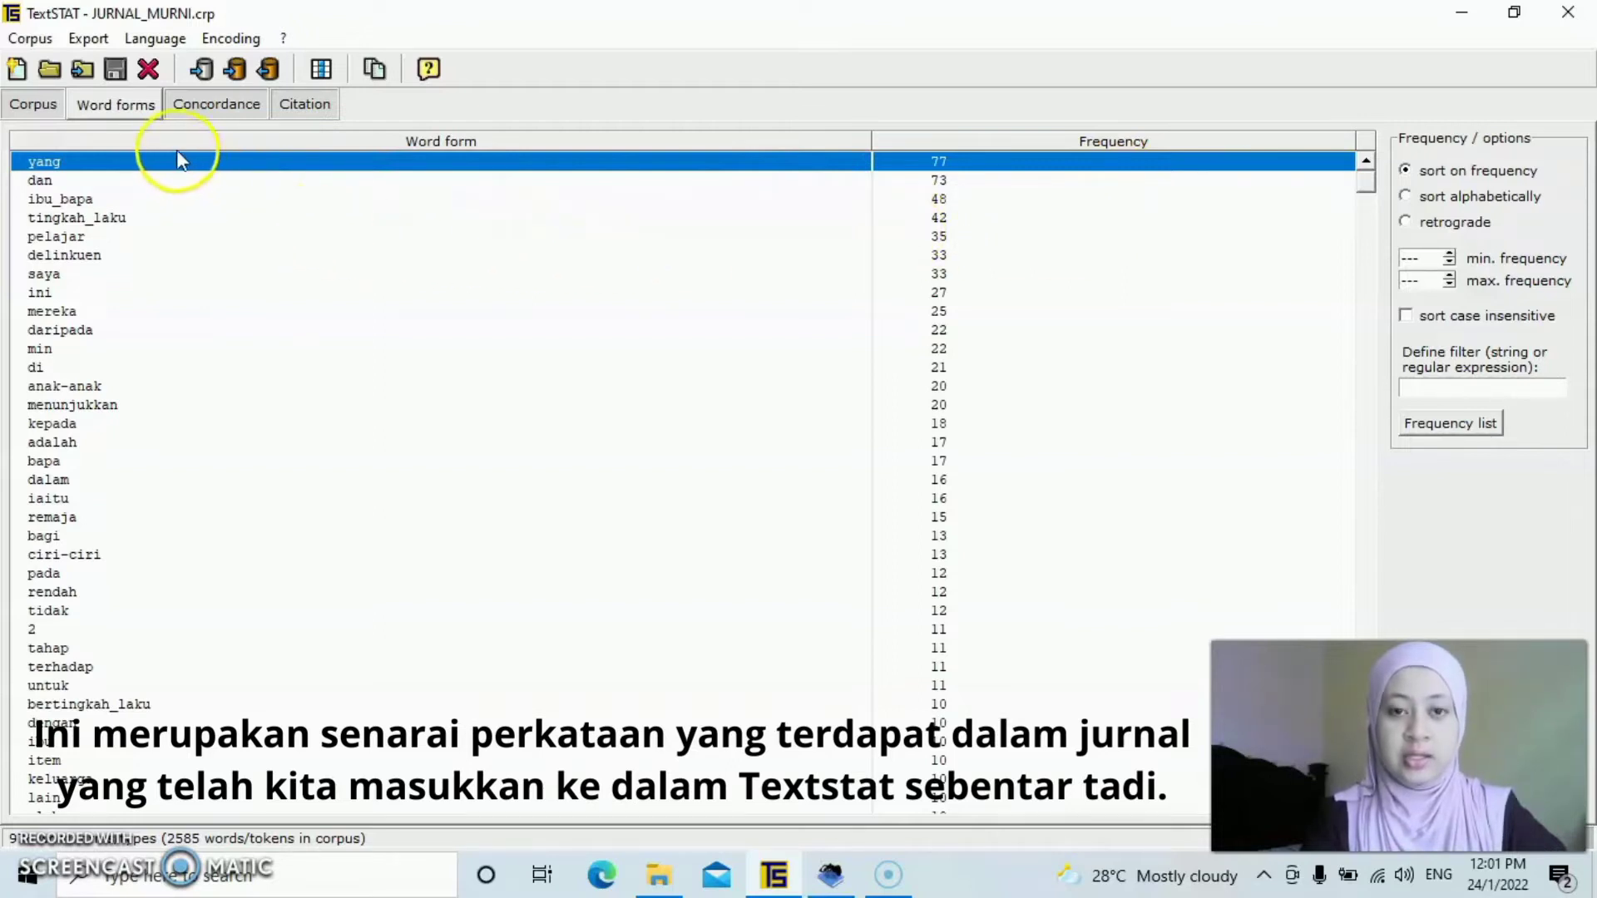
pyautogui.click(218, 109)
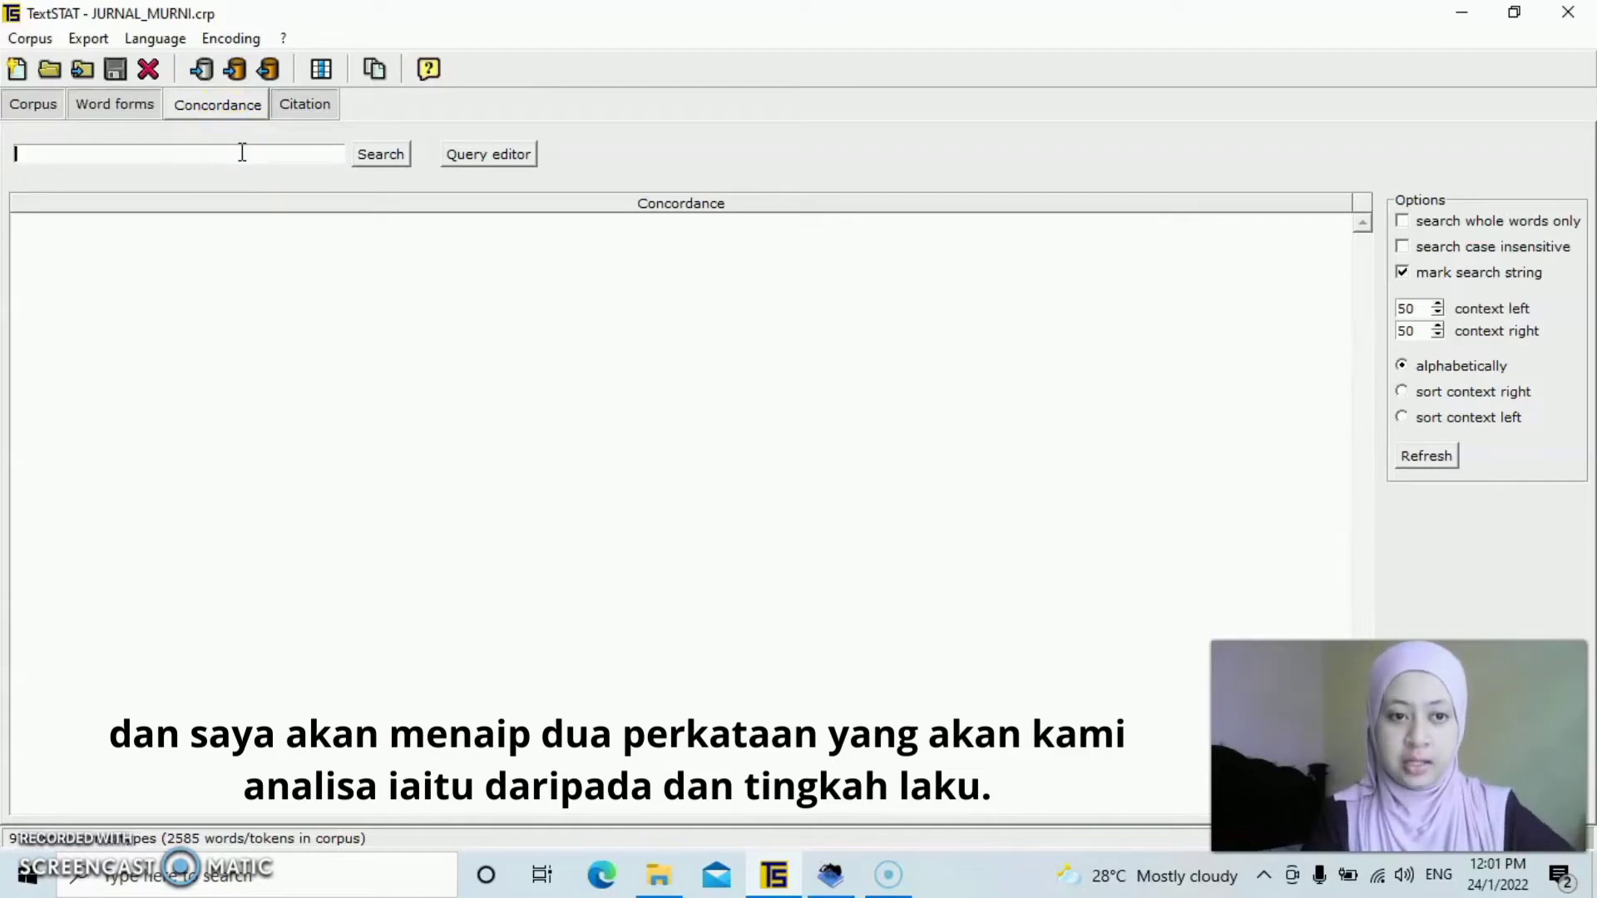
pyautogui.write('DARIPADA')
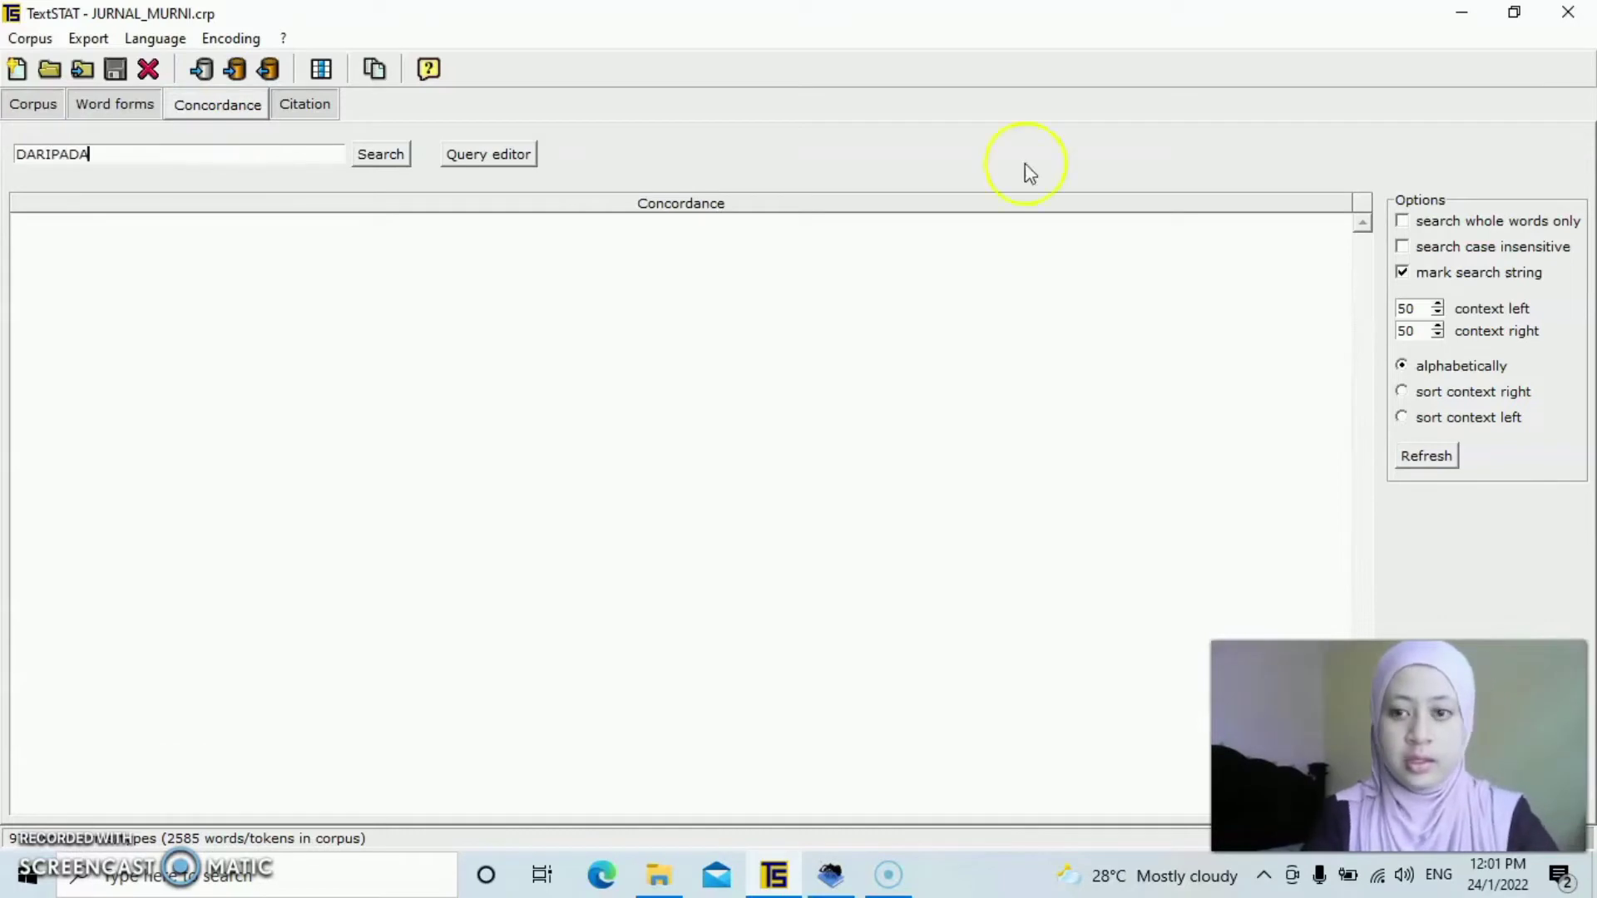
pyautogui.press('Return')
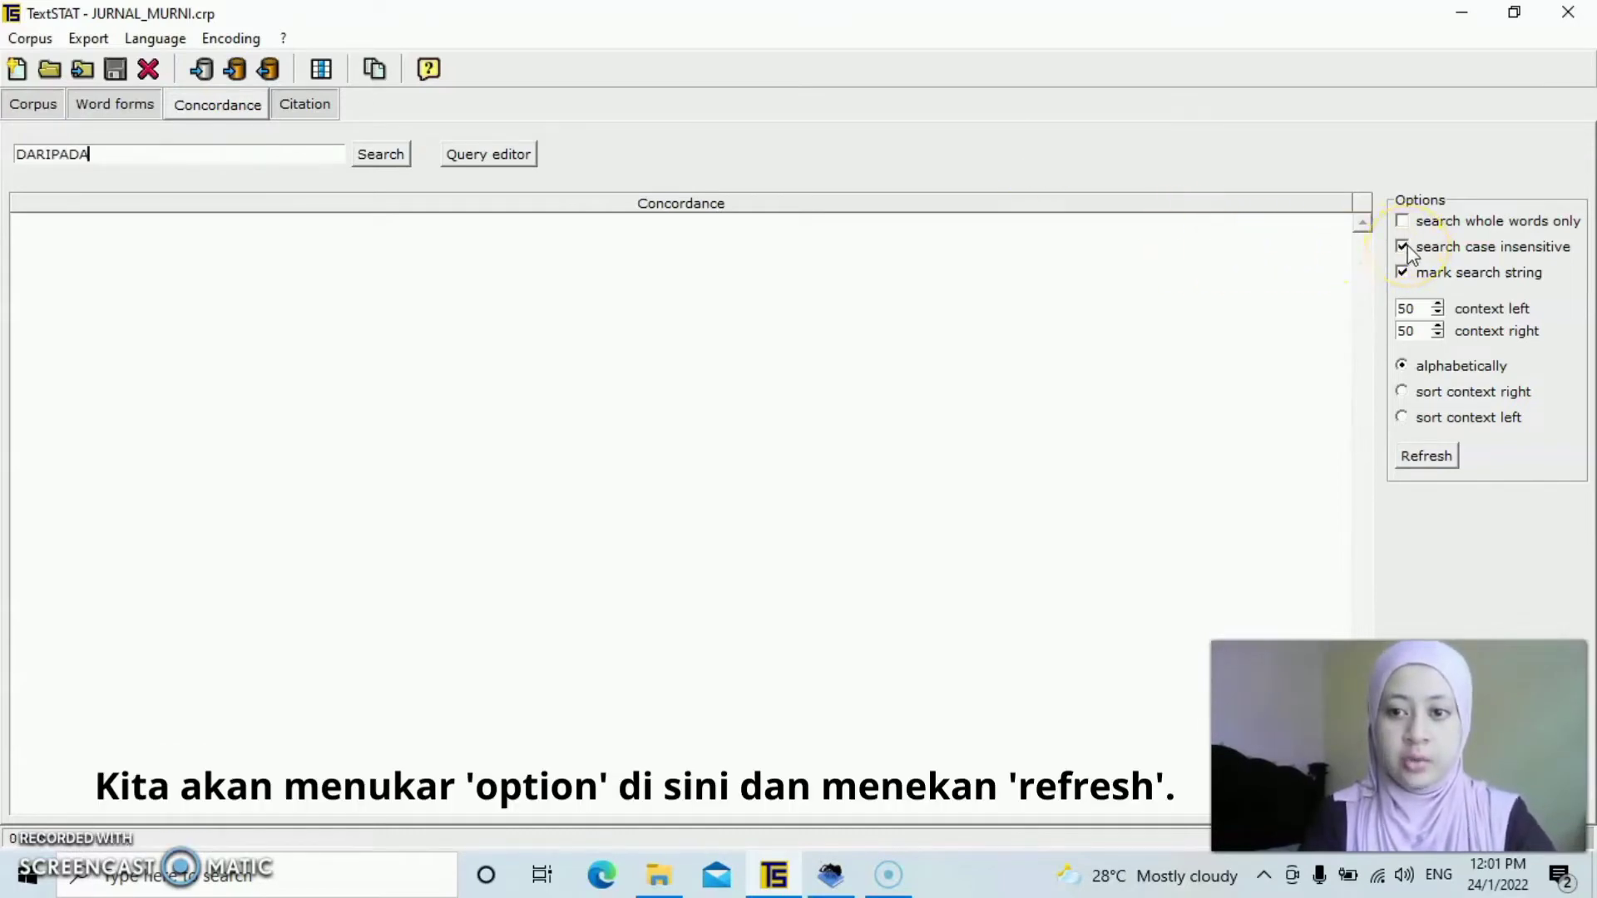
pyautogui.click(1426, 456)
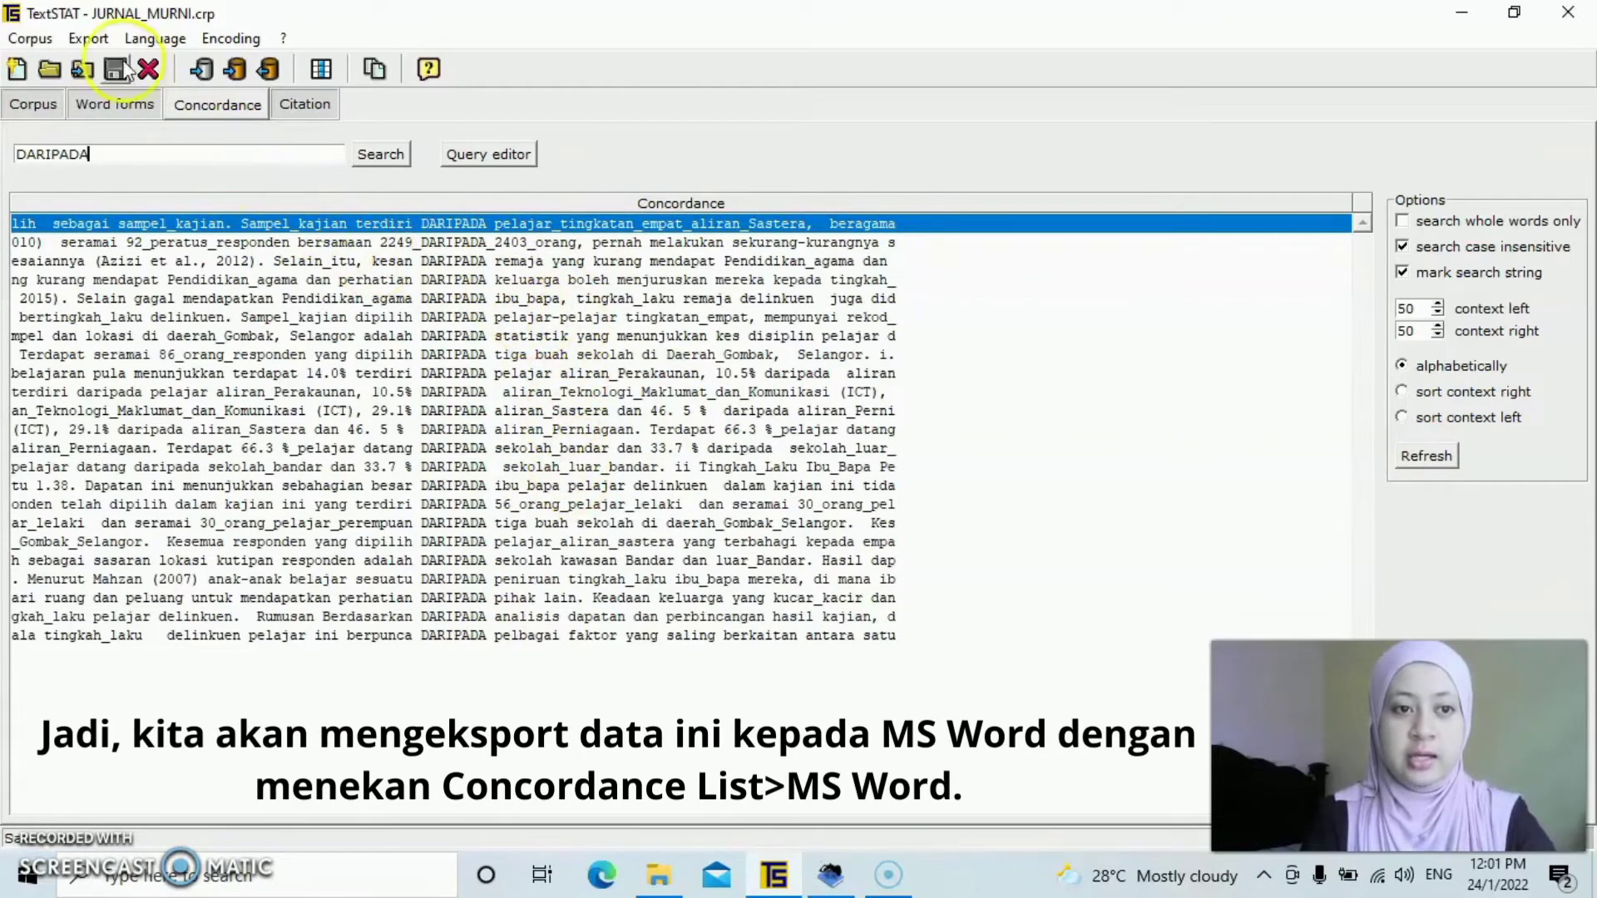
# Export the DARIPADA concordance list to MS Word and look through the exported document
pyautogui.click(89, 39)
pyautogui.click(159, 138)
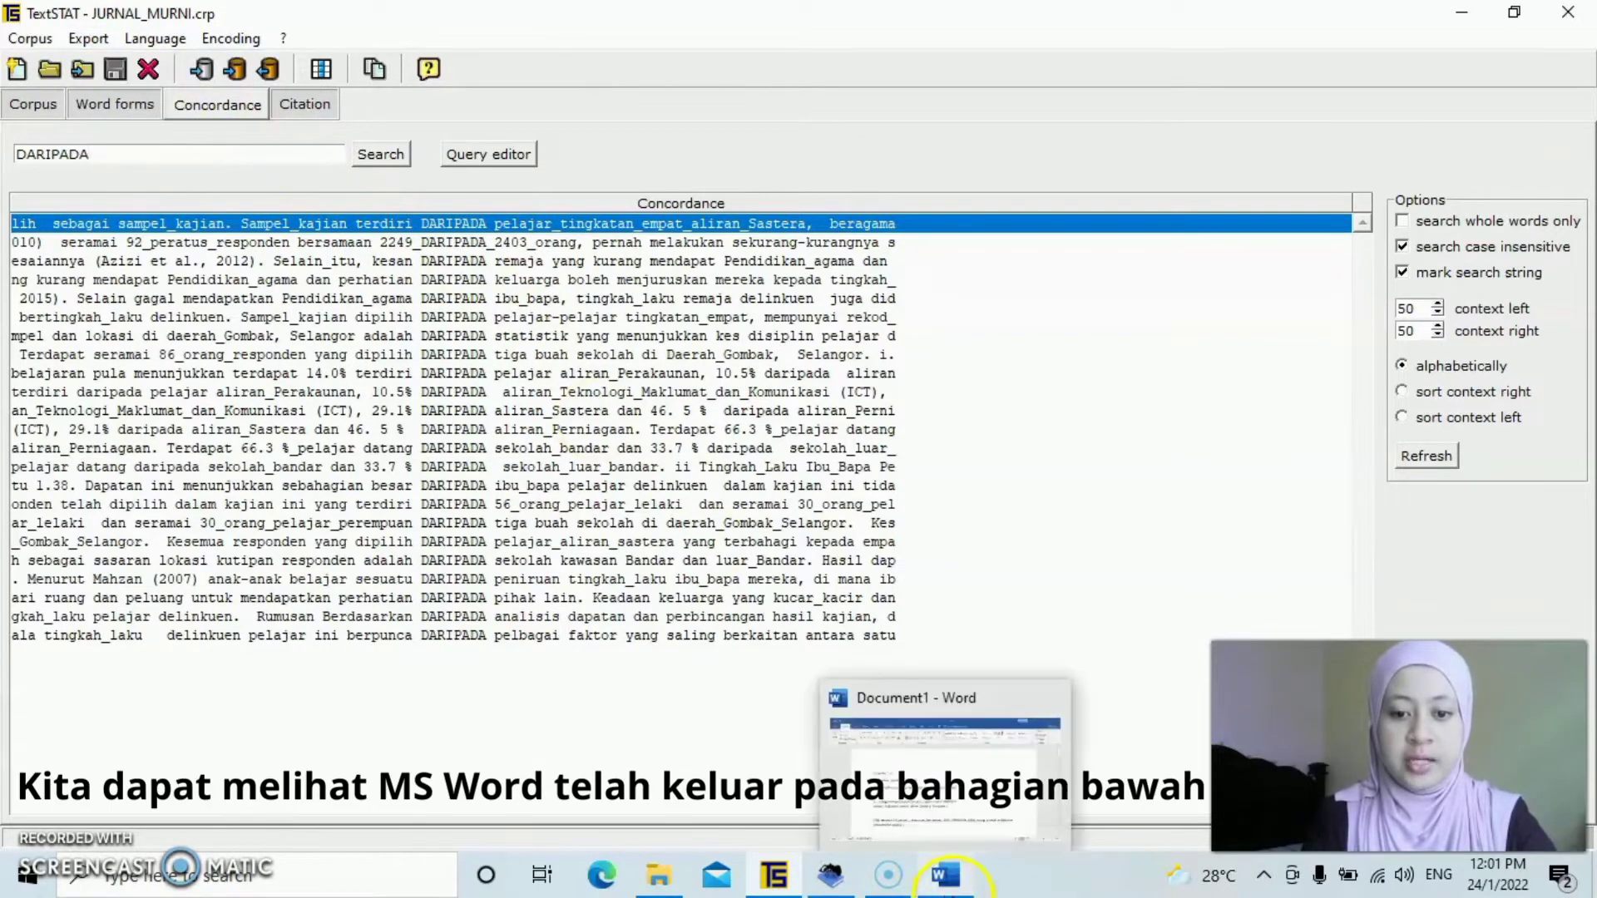
pyautogui.click(948, 879)
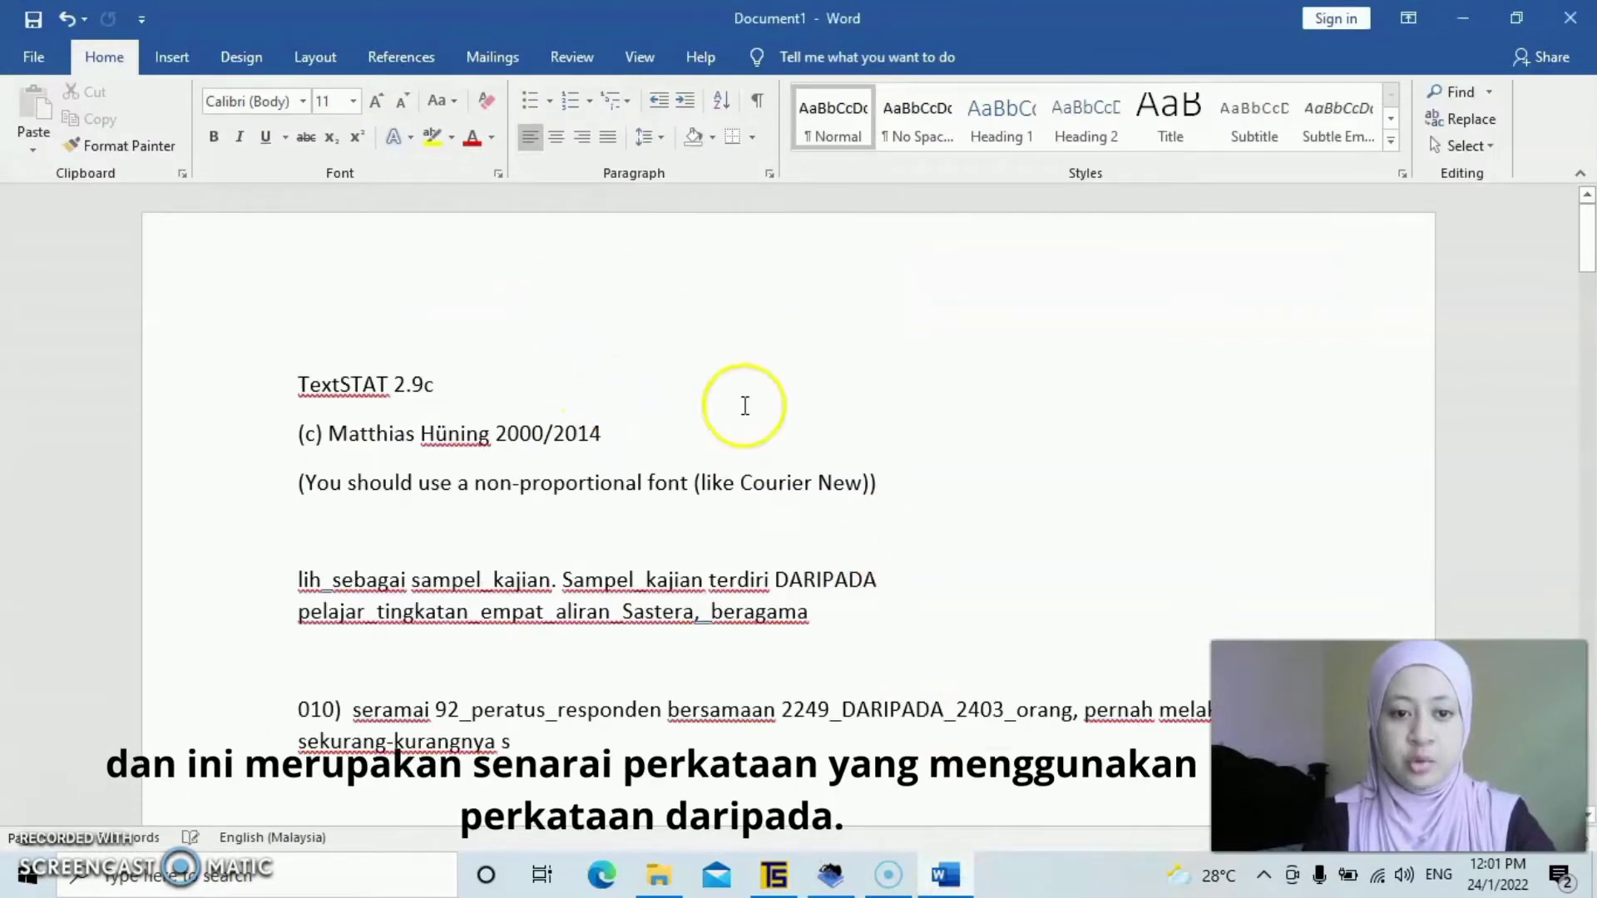
pyautogui.scroll(-10, 745, 406)
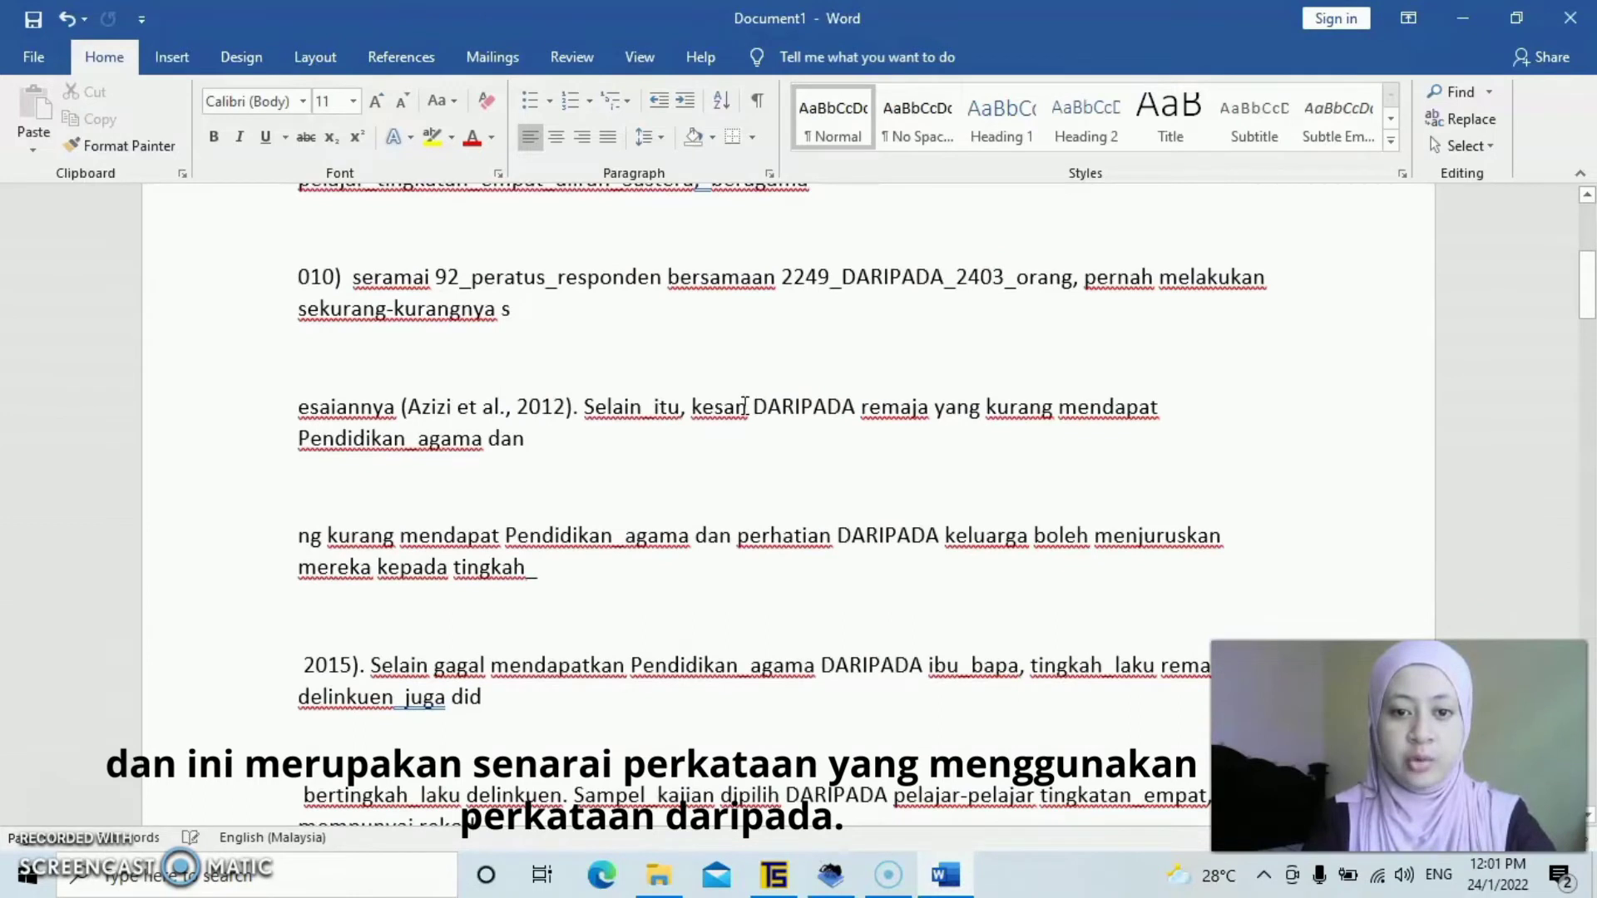
pyautogui.scroll(-1, 746, 406)
pyautogui.scroll(-1, 745, 404)
pyautogui.scroll(3, 745, 406)
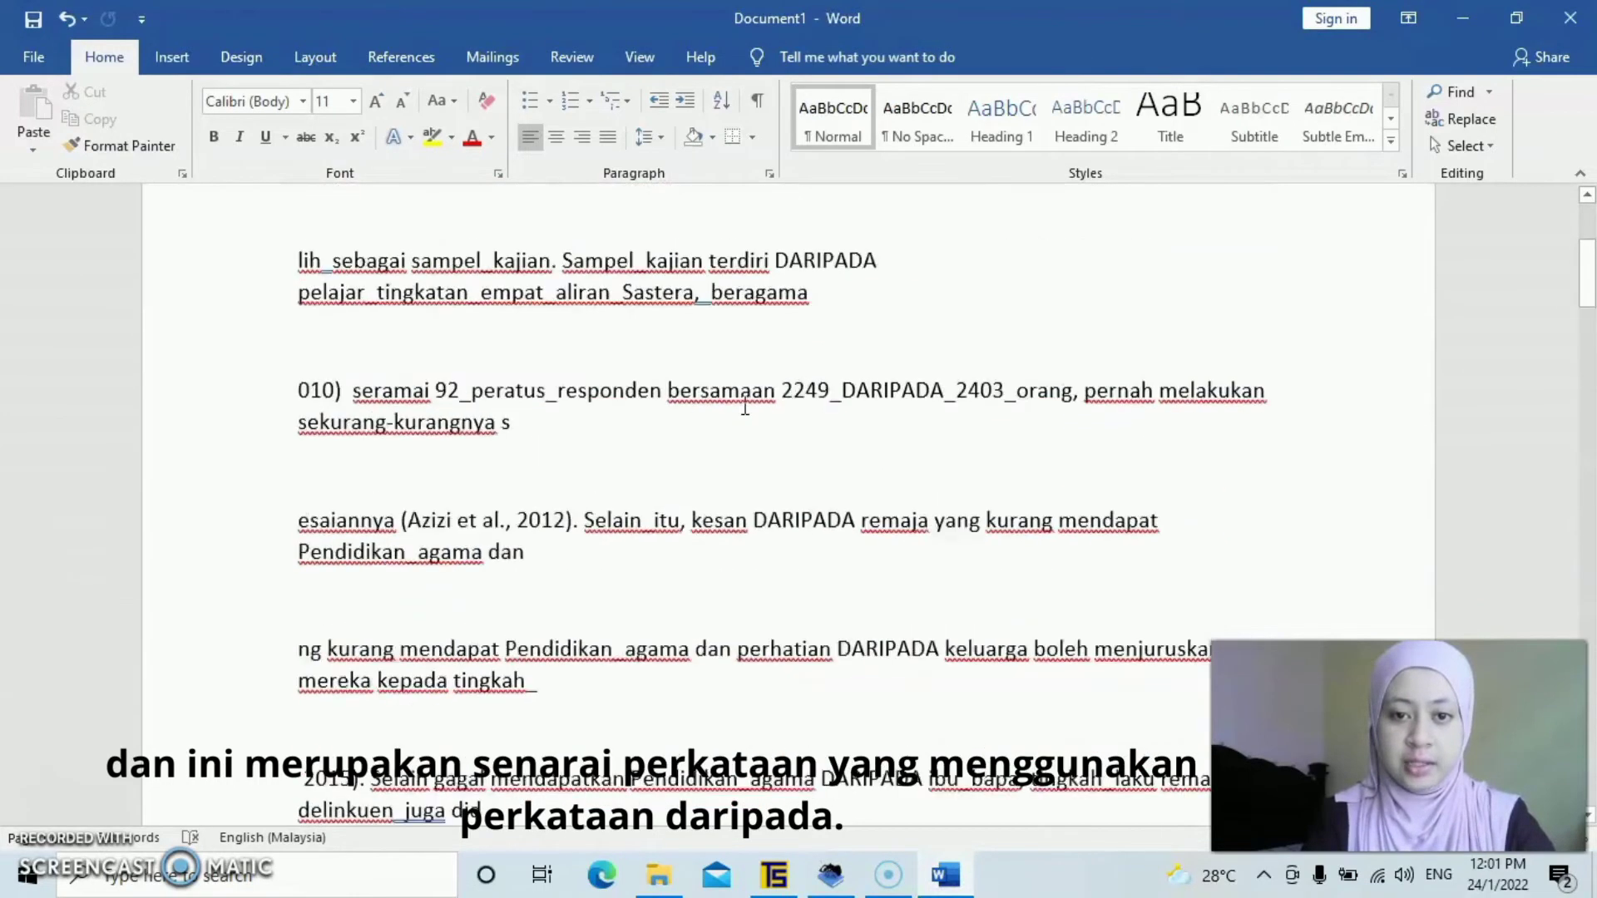
# Return to TextSTAT and replace the concordance search term with TINGKAH_LAKU, running the search
pyautogui.hotkey('alt', 'Tab')
pyautogui.click(164, 160)
pyautogui.press('BackSpace')
pyautogui.press('BackSpace')
pyautogui.press('BackSpace')
pyautogui.press('BackSpace')
pyautogui.press('BackSpace')
pyautogui.press('BackSpace')
pyautogui.press('BackSpace')
pyautogui.press('BackSpace')
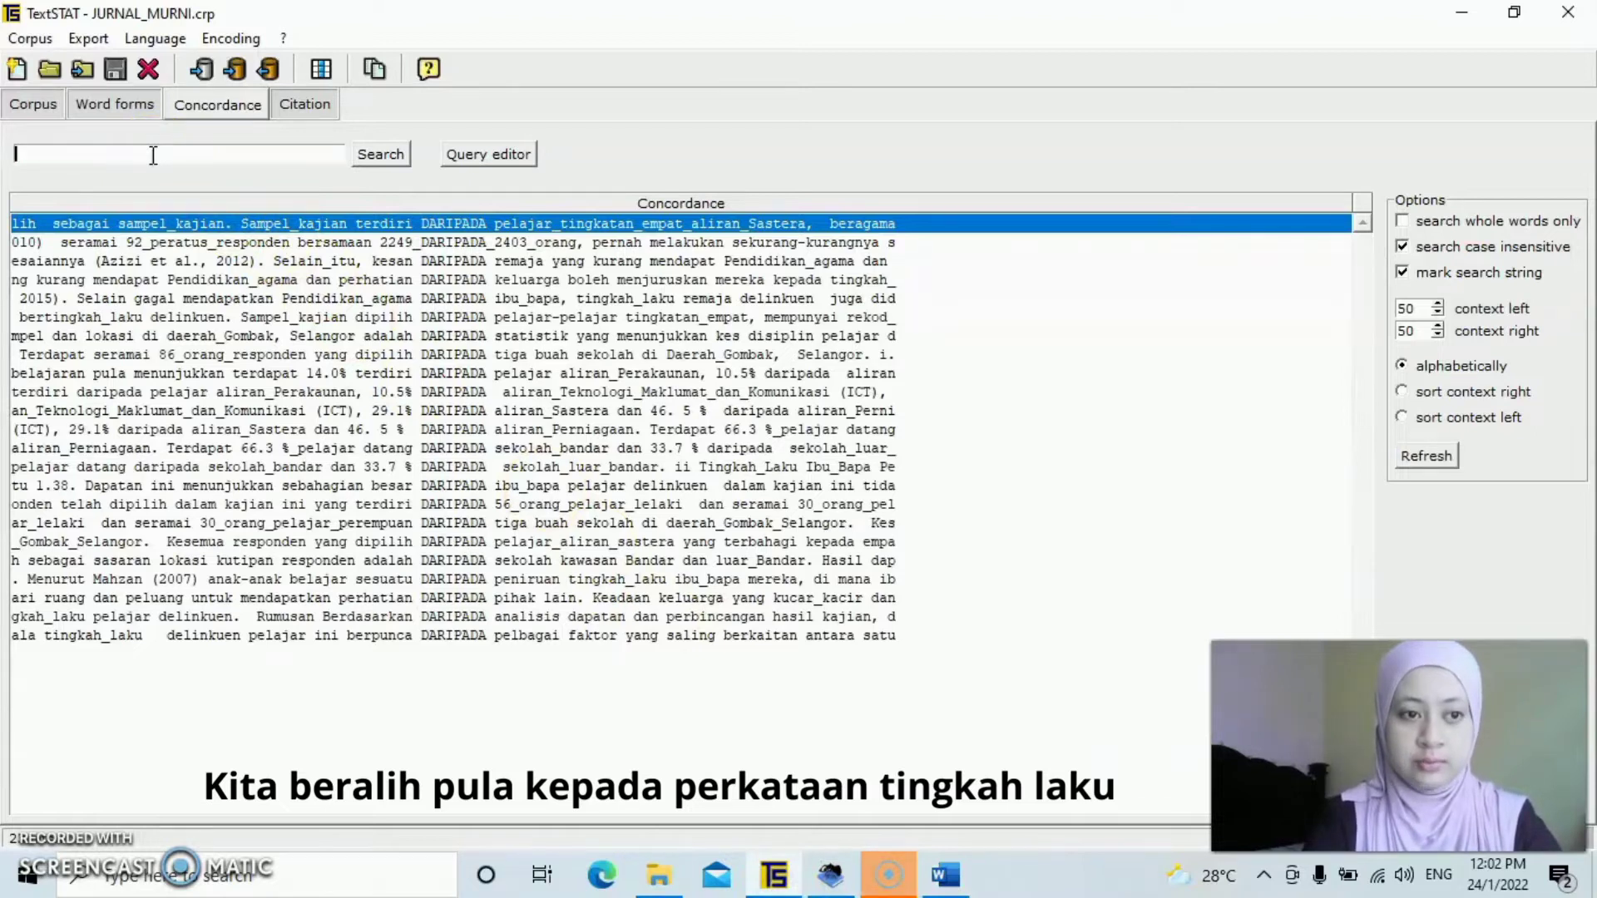
pyautogui.write('TINGKAH_LAKU')
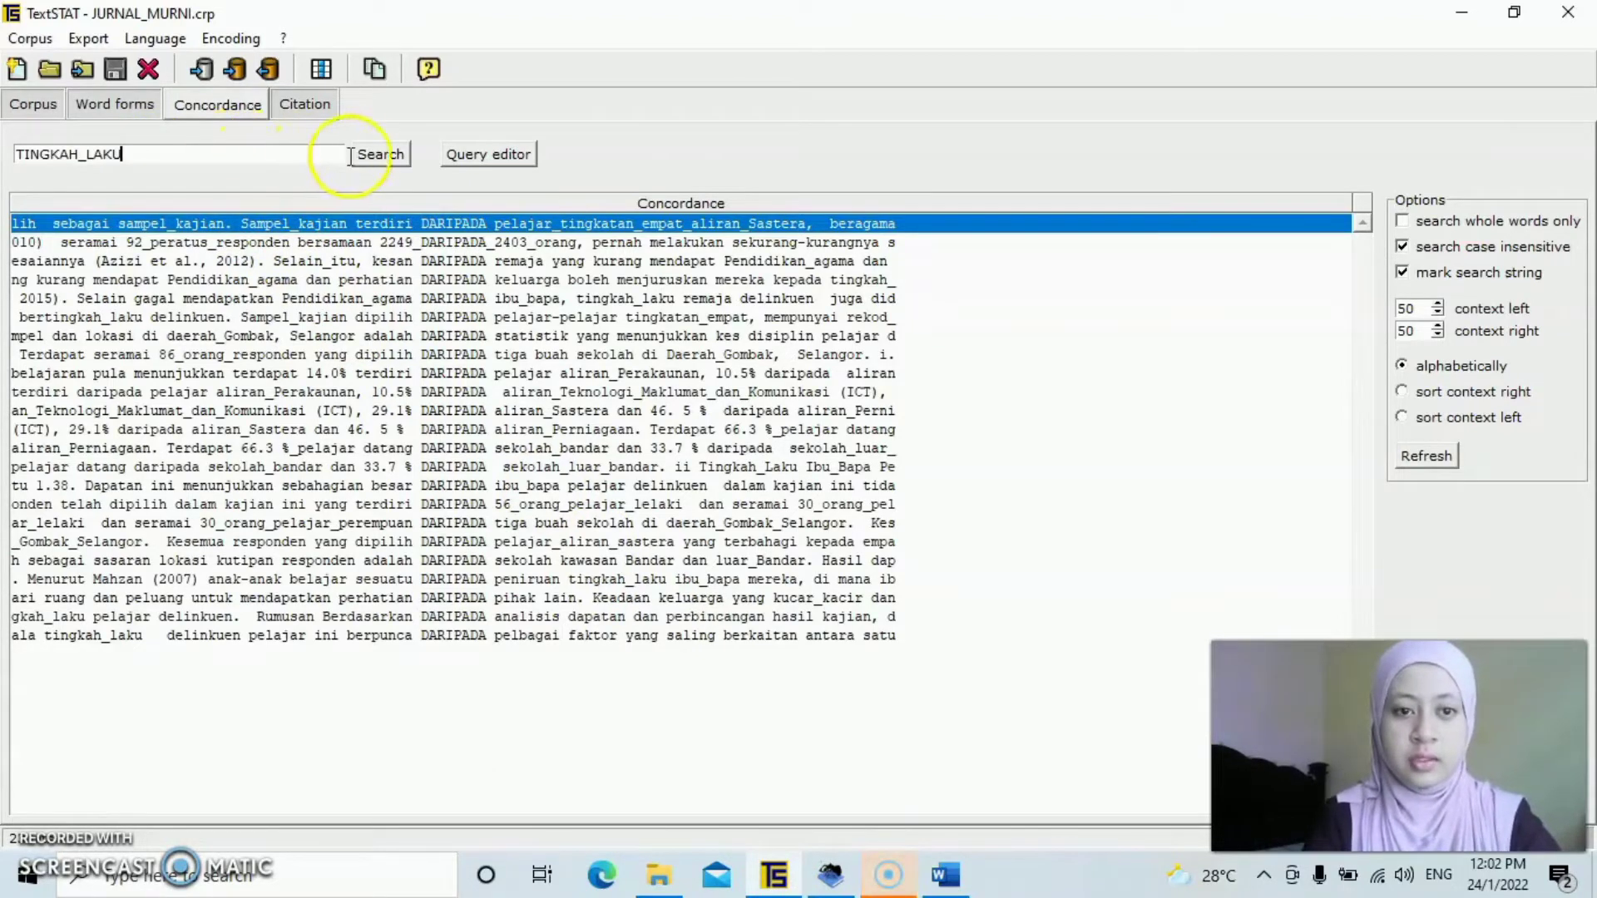
pyautogui.click(383, 158)
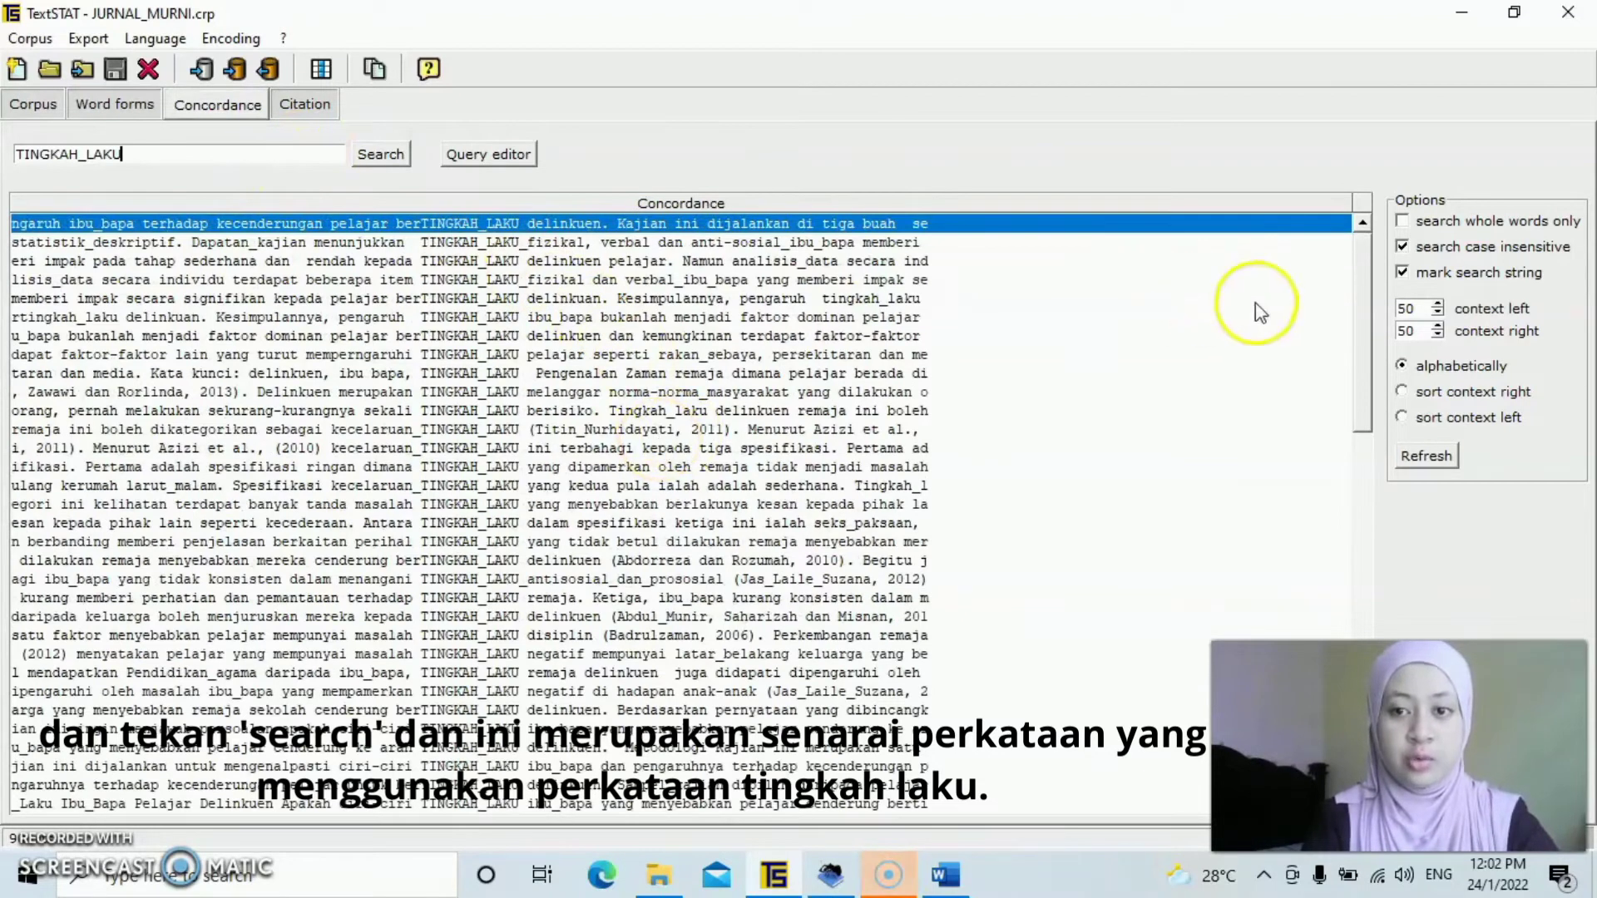
pyautogui.moveTo(1365, 290); pyautogui.dragTo(1359, 222)
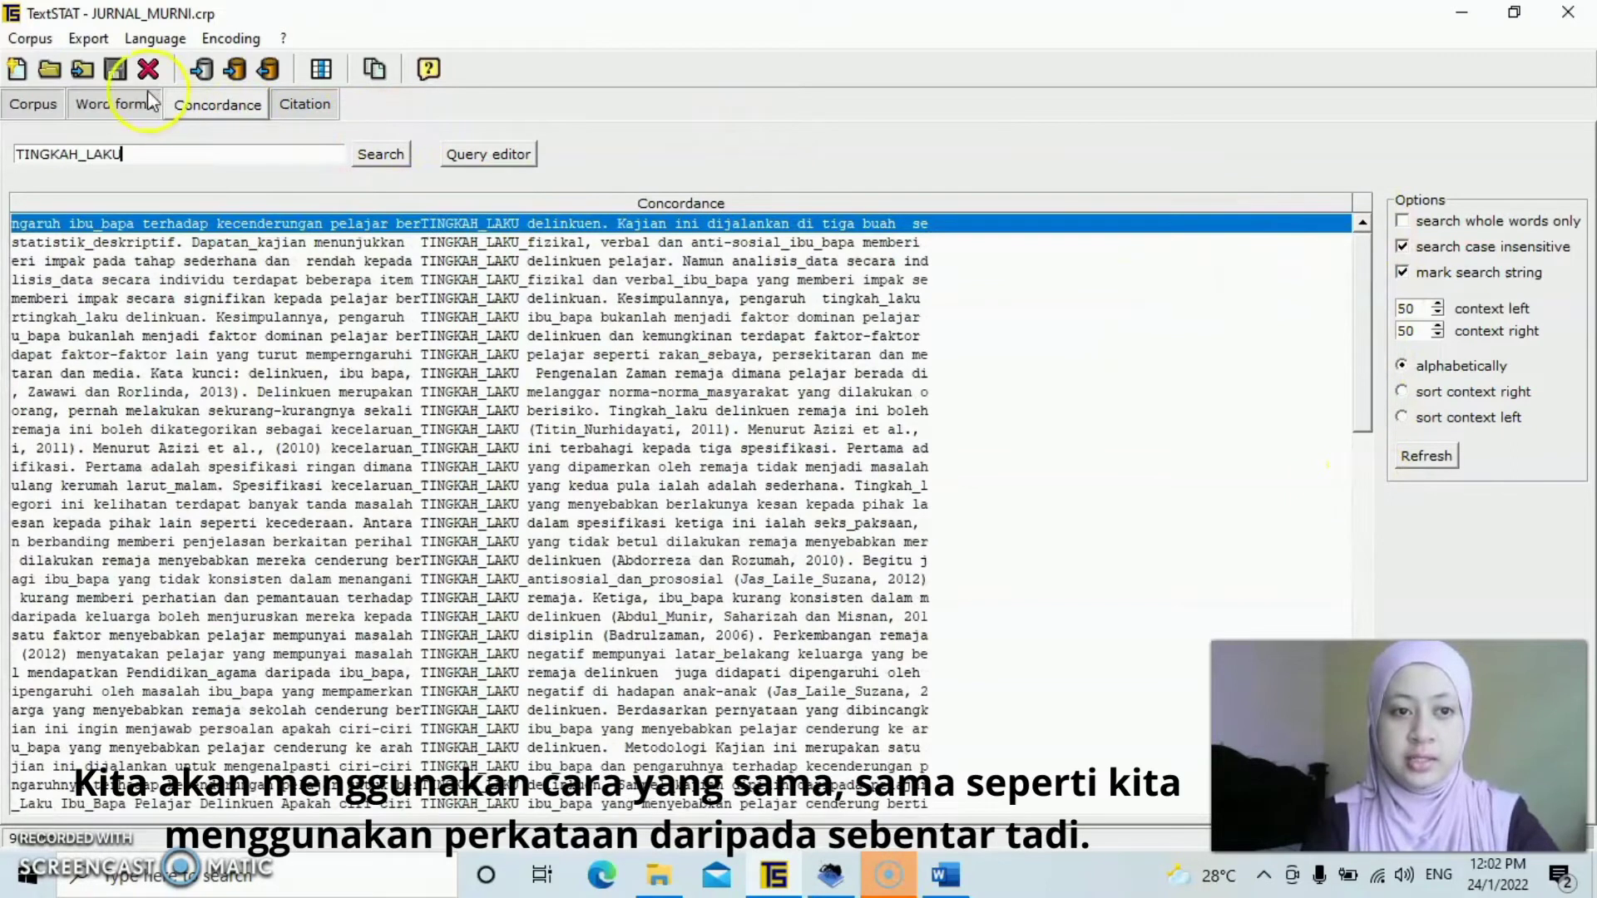
# Export the TINGKAH_LAKU concordance list to MS Word and look through the new document
pyautogui.click(96, 42)
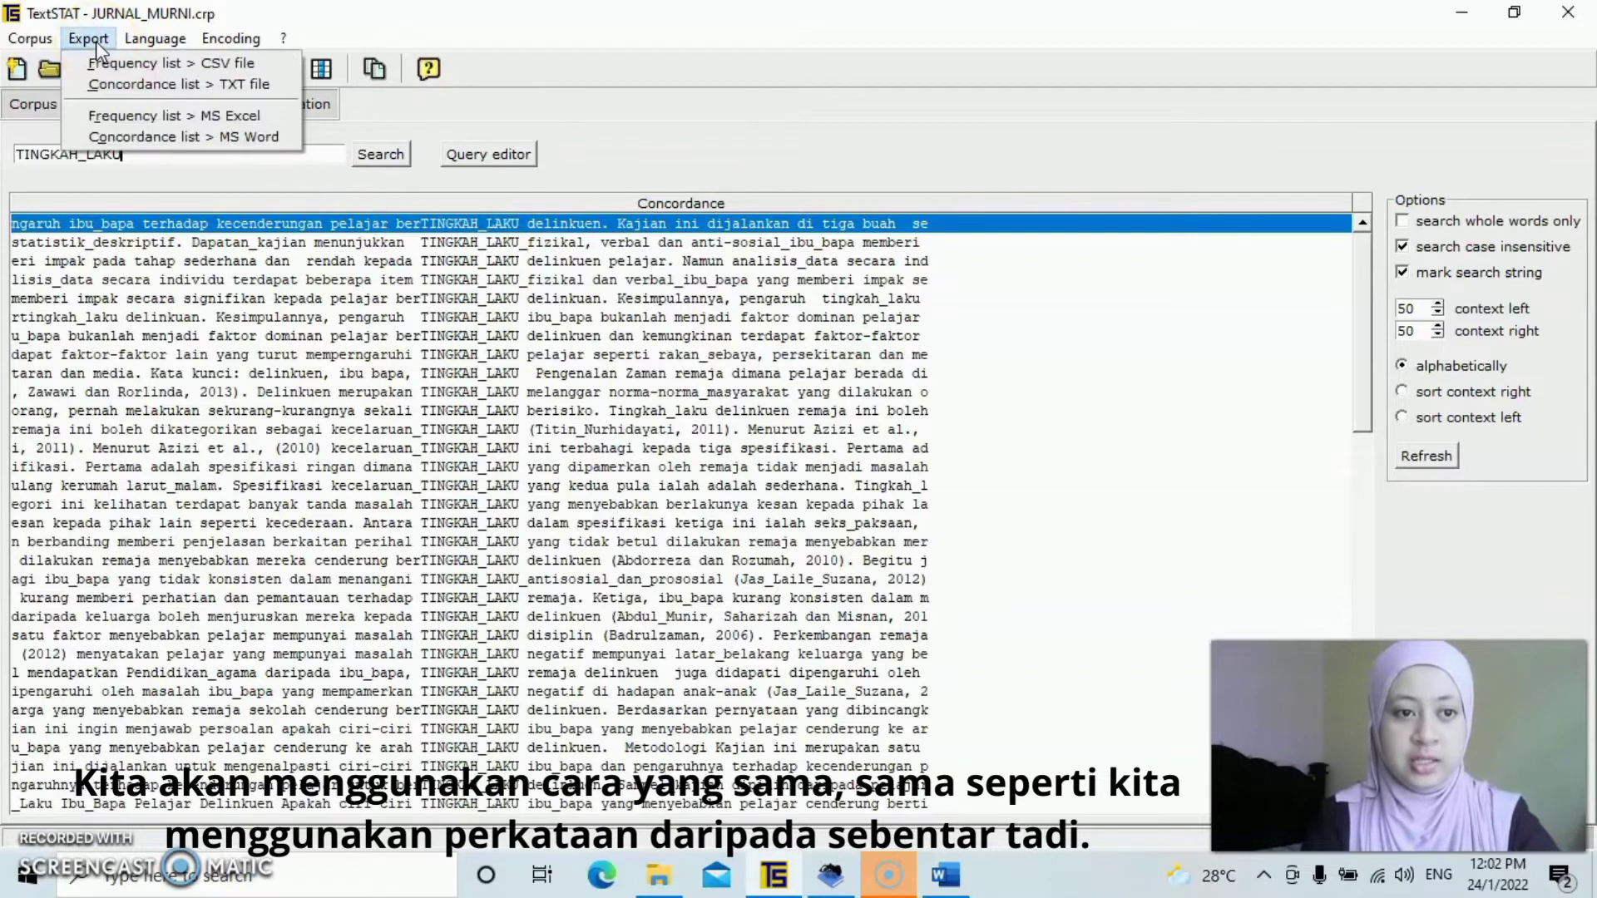
pyautogui.click(166, 140)
pyautogui.moveTo(946, 875)
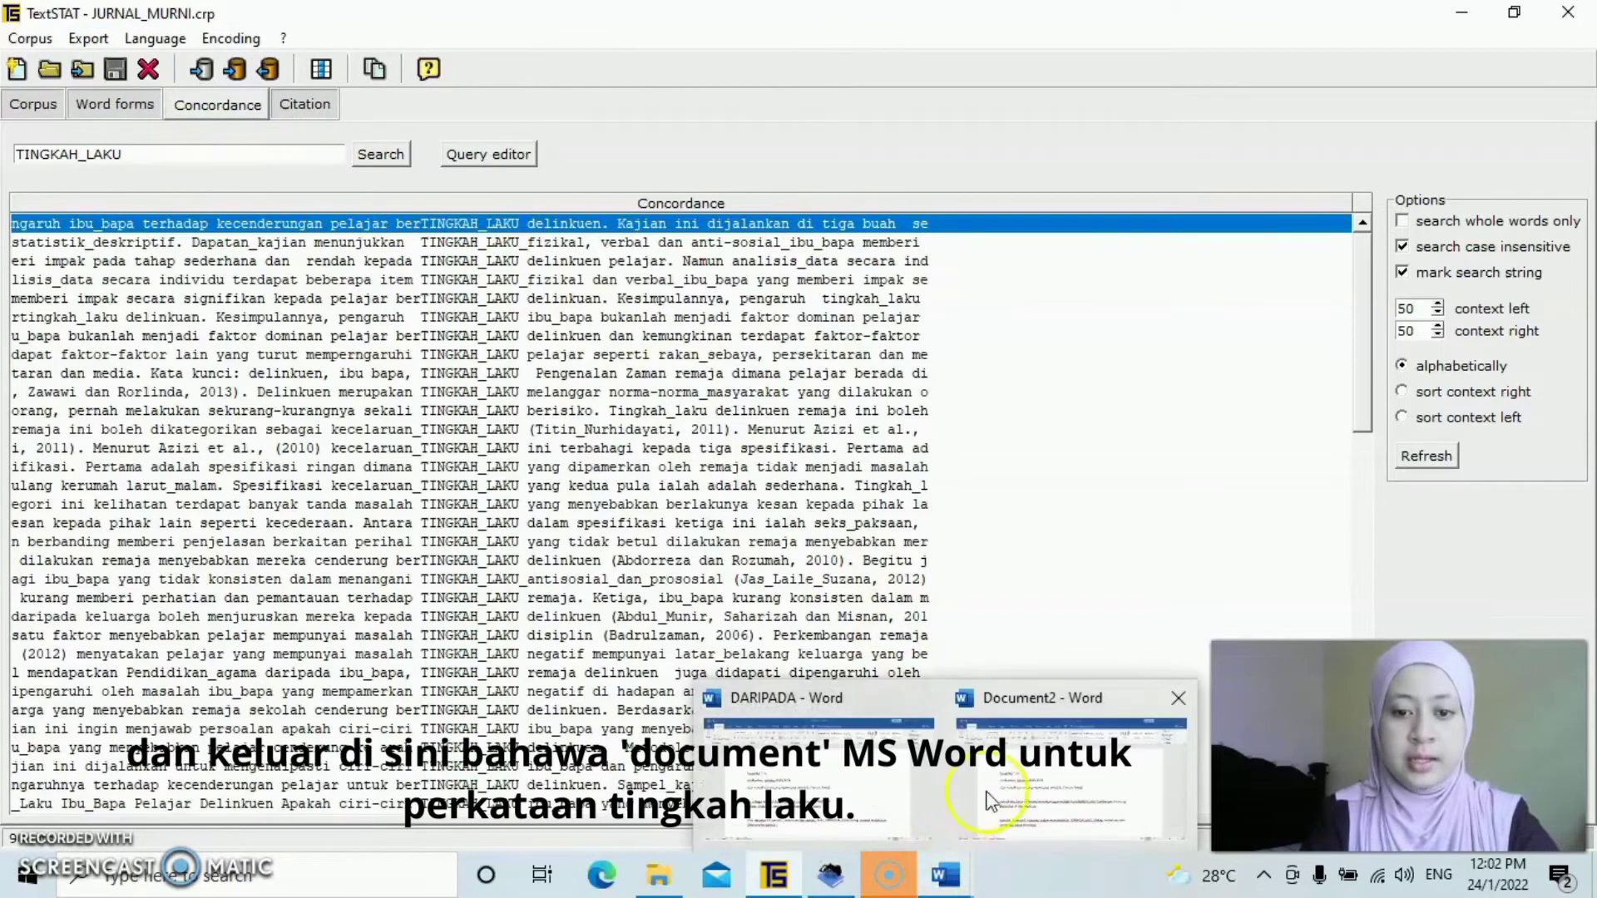
pyautogui.click(1059, 782)
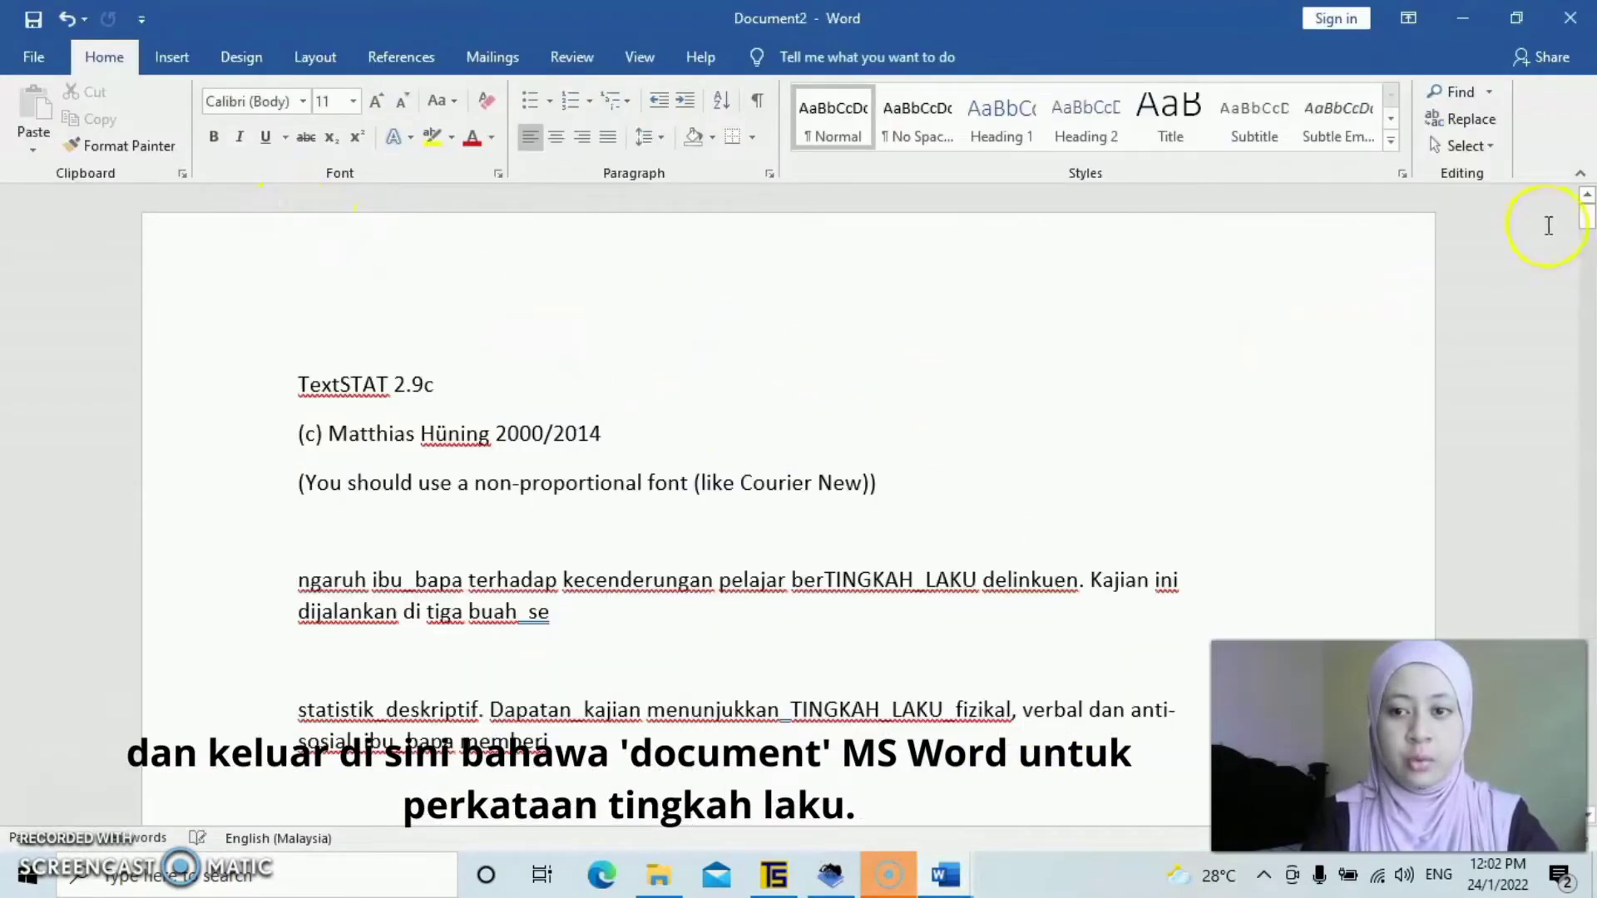
pyautogui.moveTo(1586, 218); pyautogui.dragTo(1588, 277)
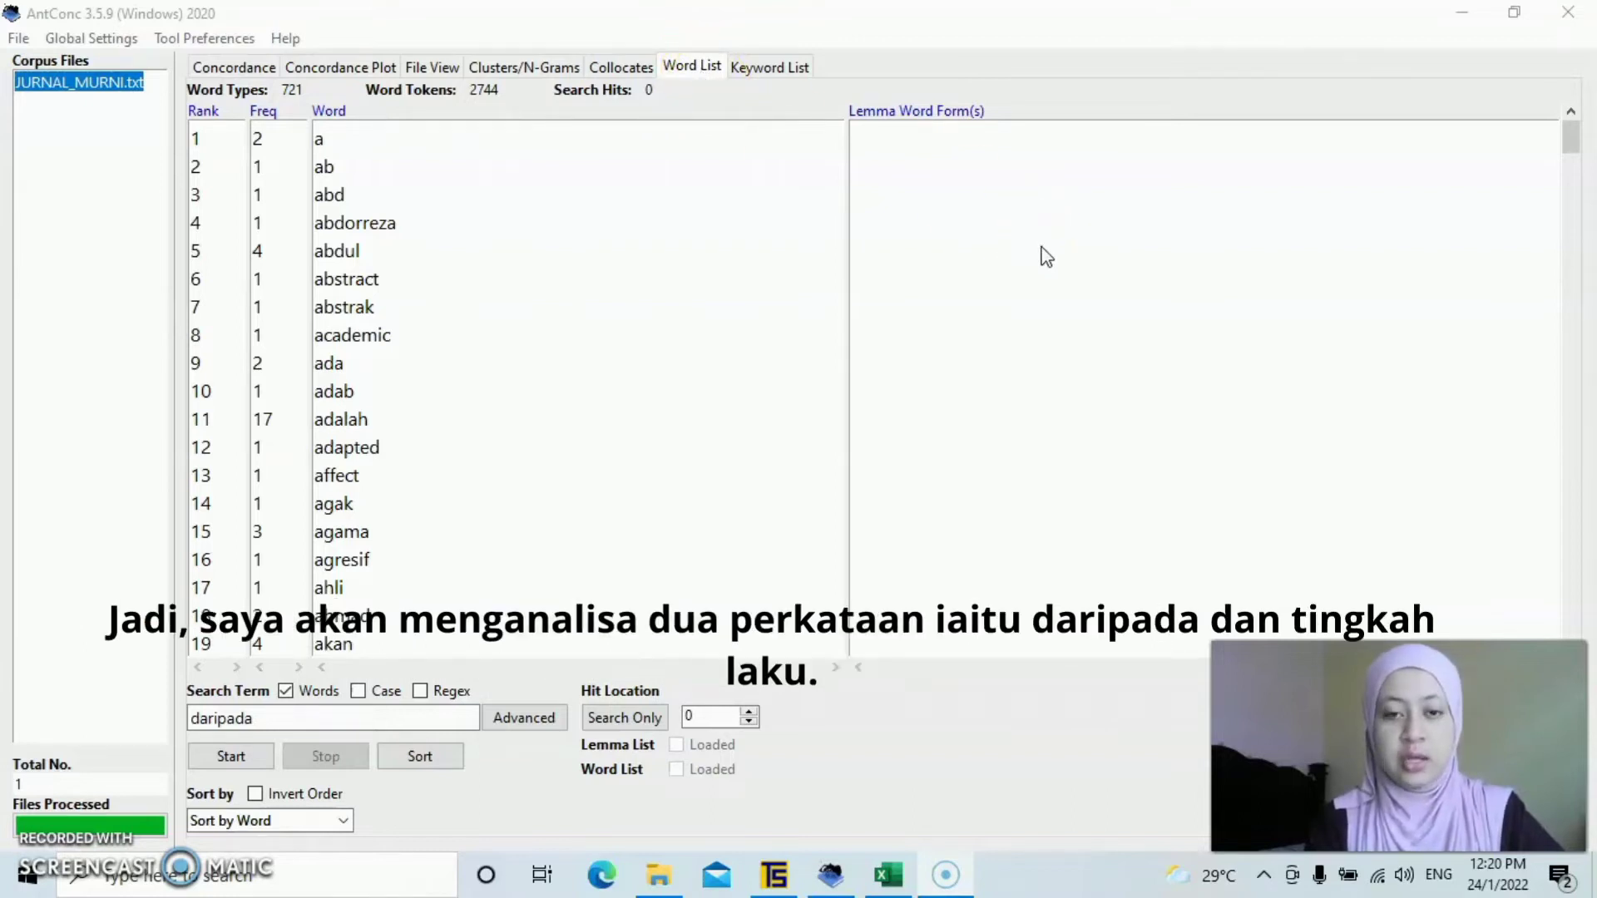
# Open the concordance for "daripada" from the word list and save its output on the Desktop as antconc_results (DARIPADA)
pyautogui.moveTo(1570, 141); pyautogui.dragTo(1576, 237)
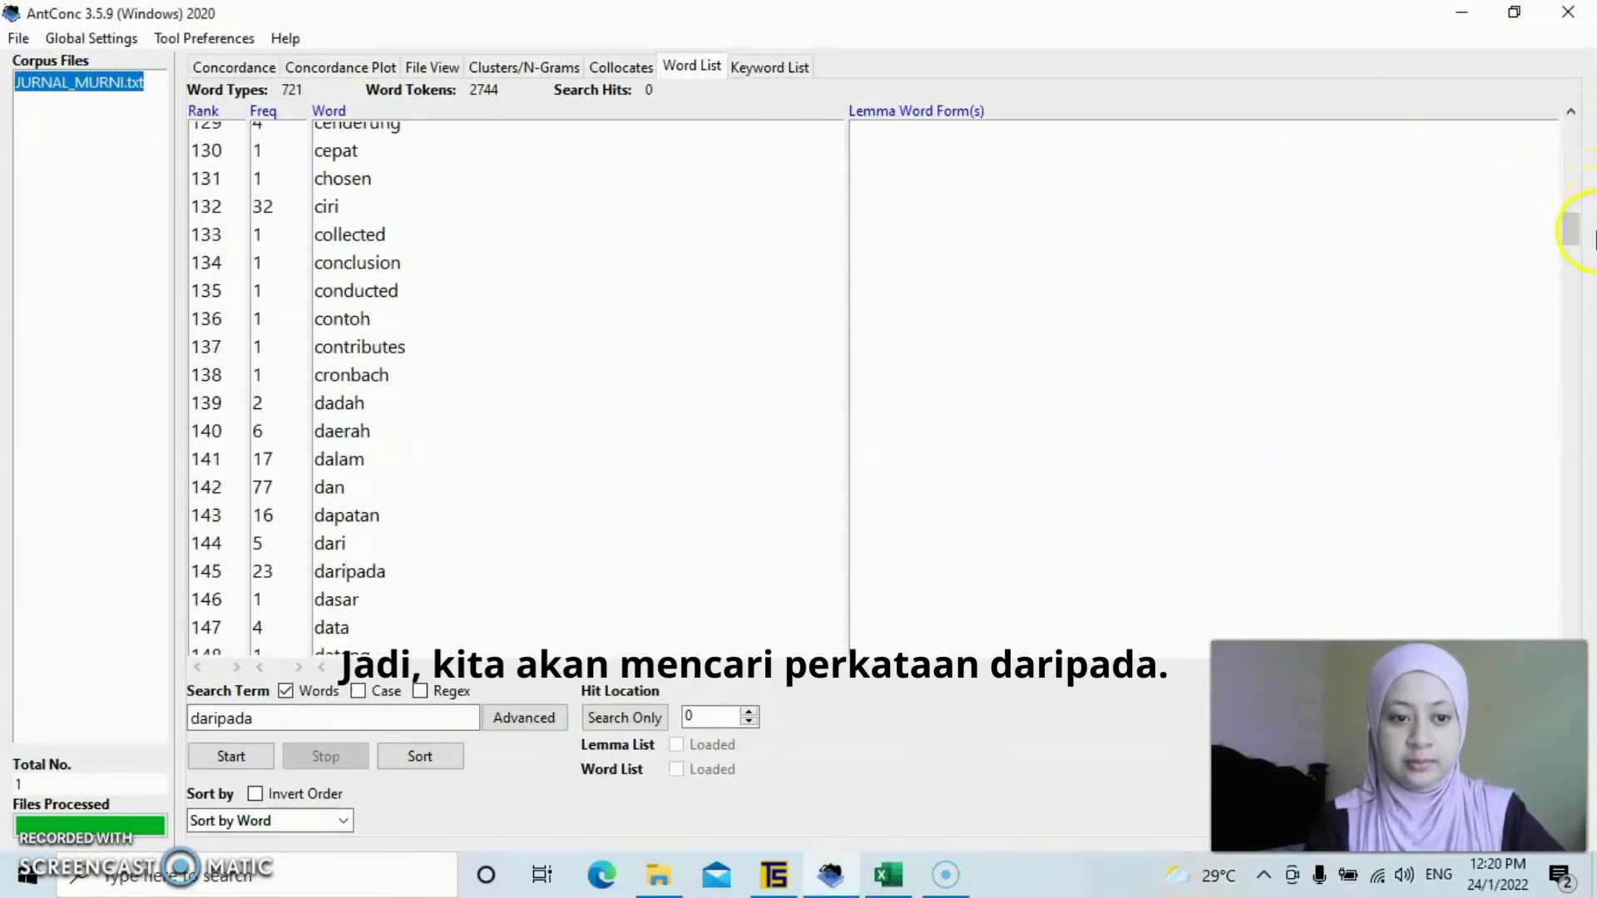
pyautogui.click(354, 580)
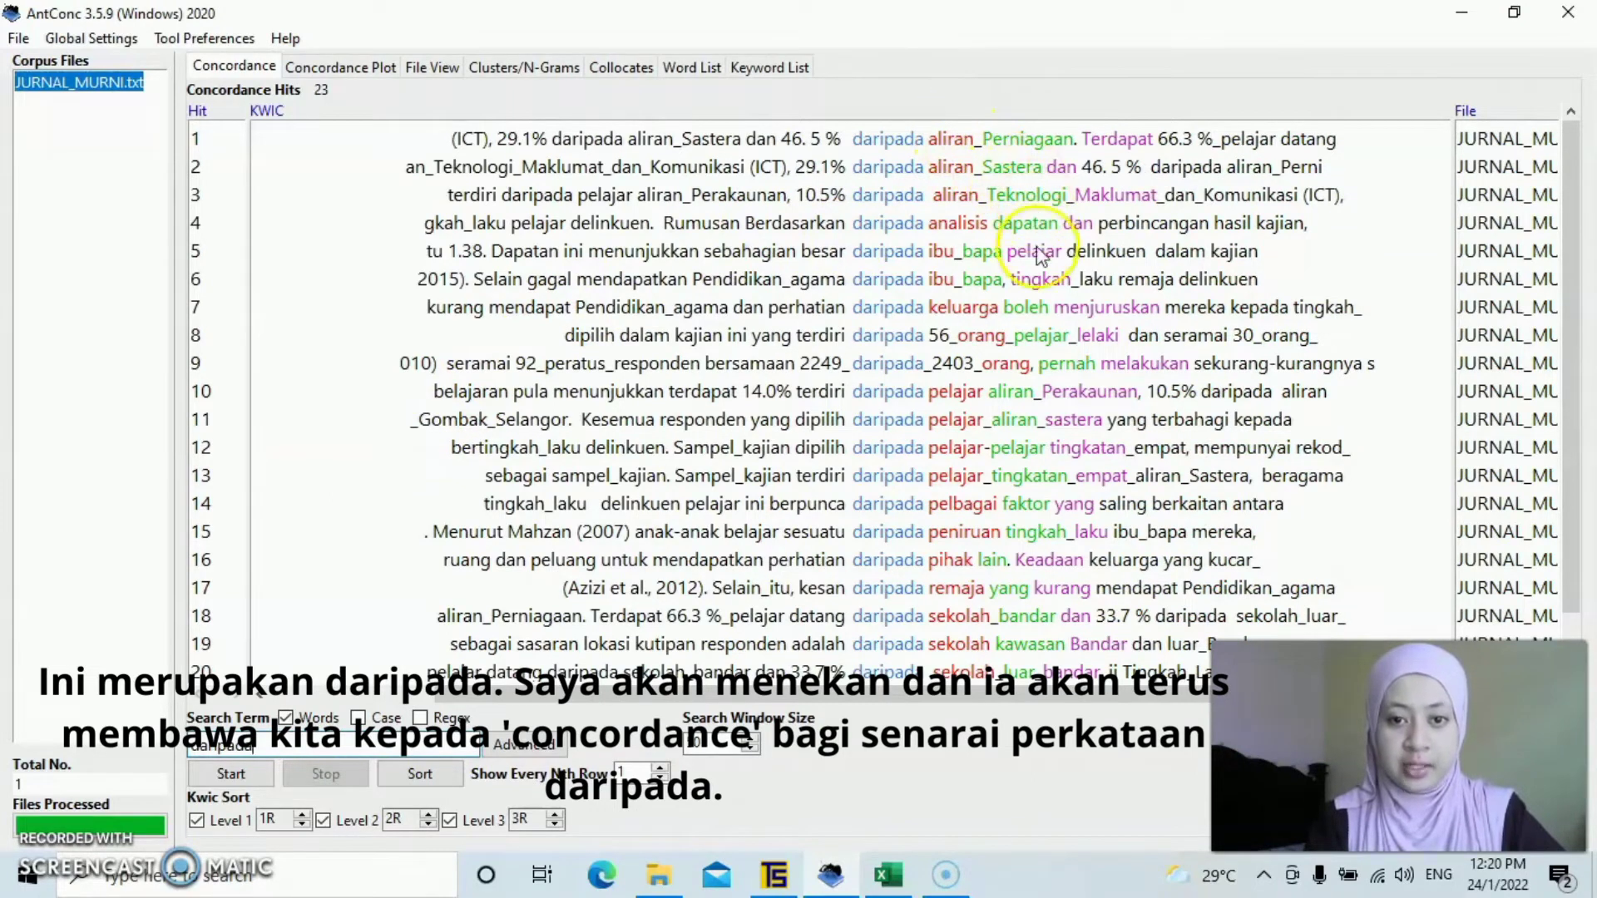
pyautogui.click(27, 38)
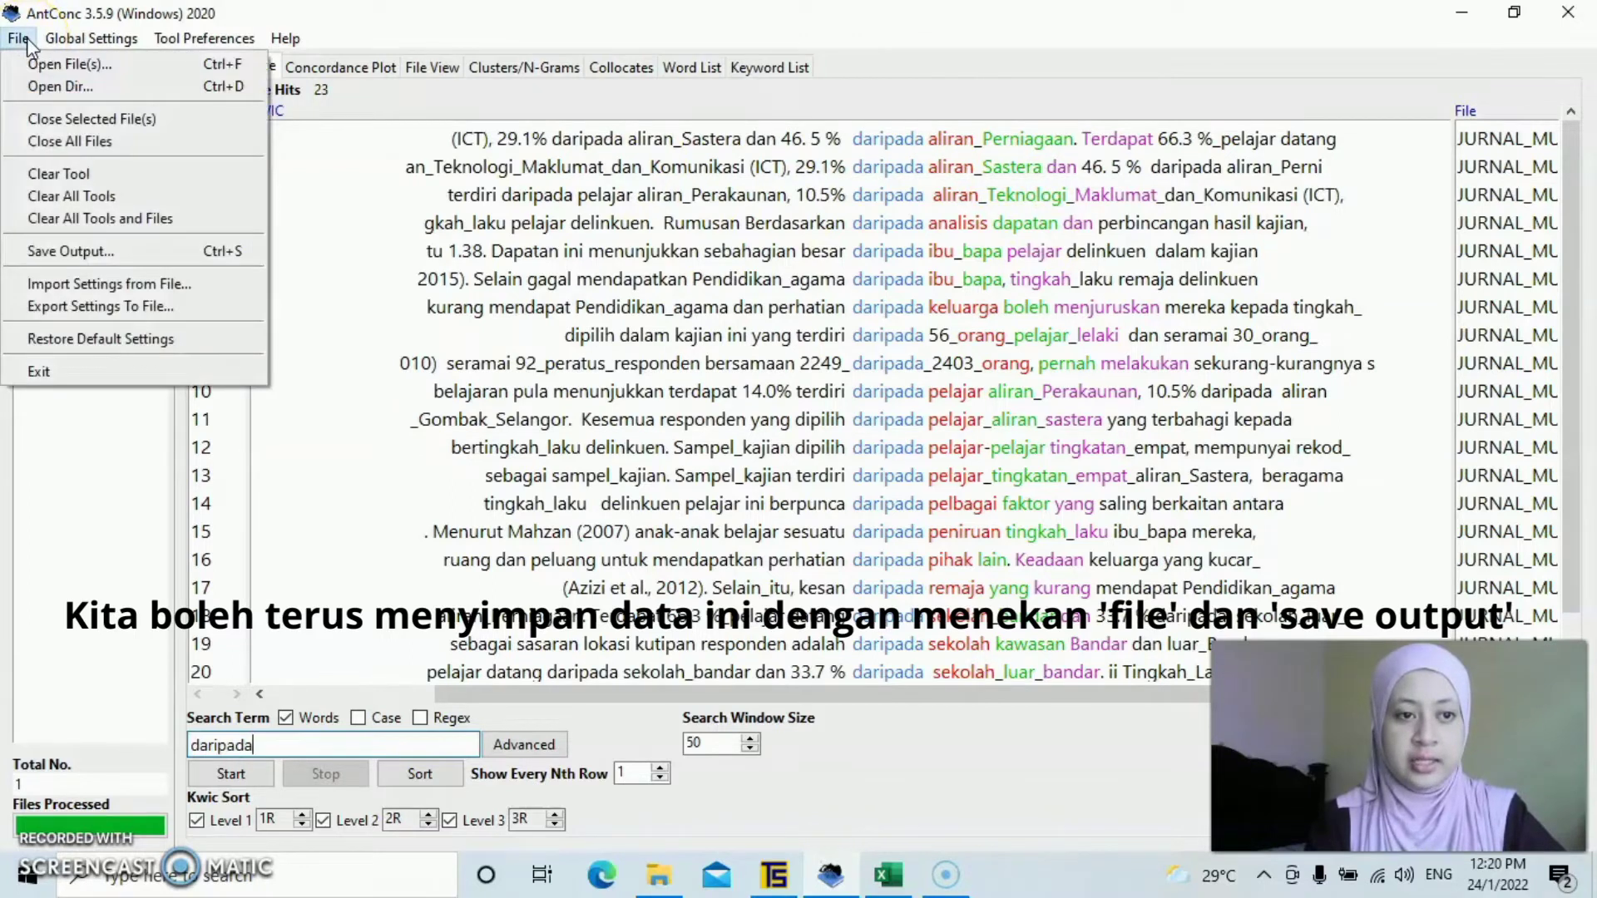
pyautogui.click(88, 247)
pyautogui.click(349, 484)
pyautogui.write('(DARIPADA')
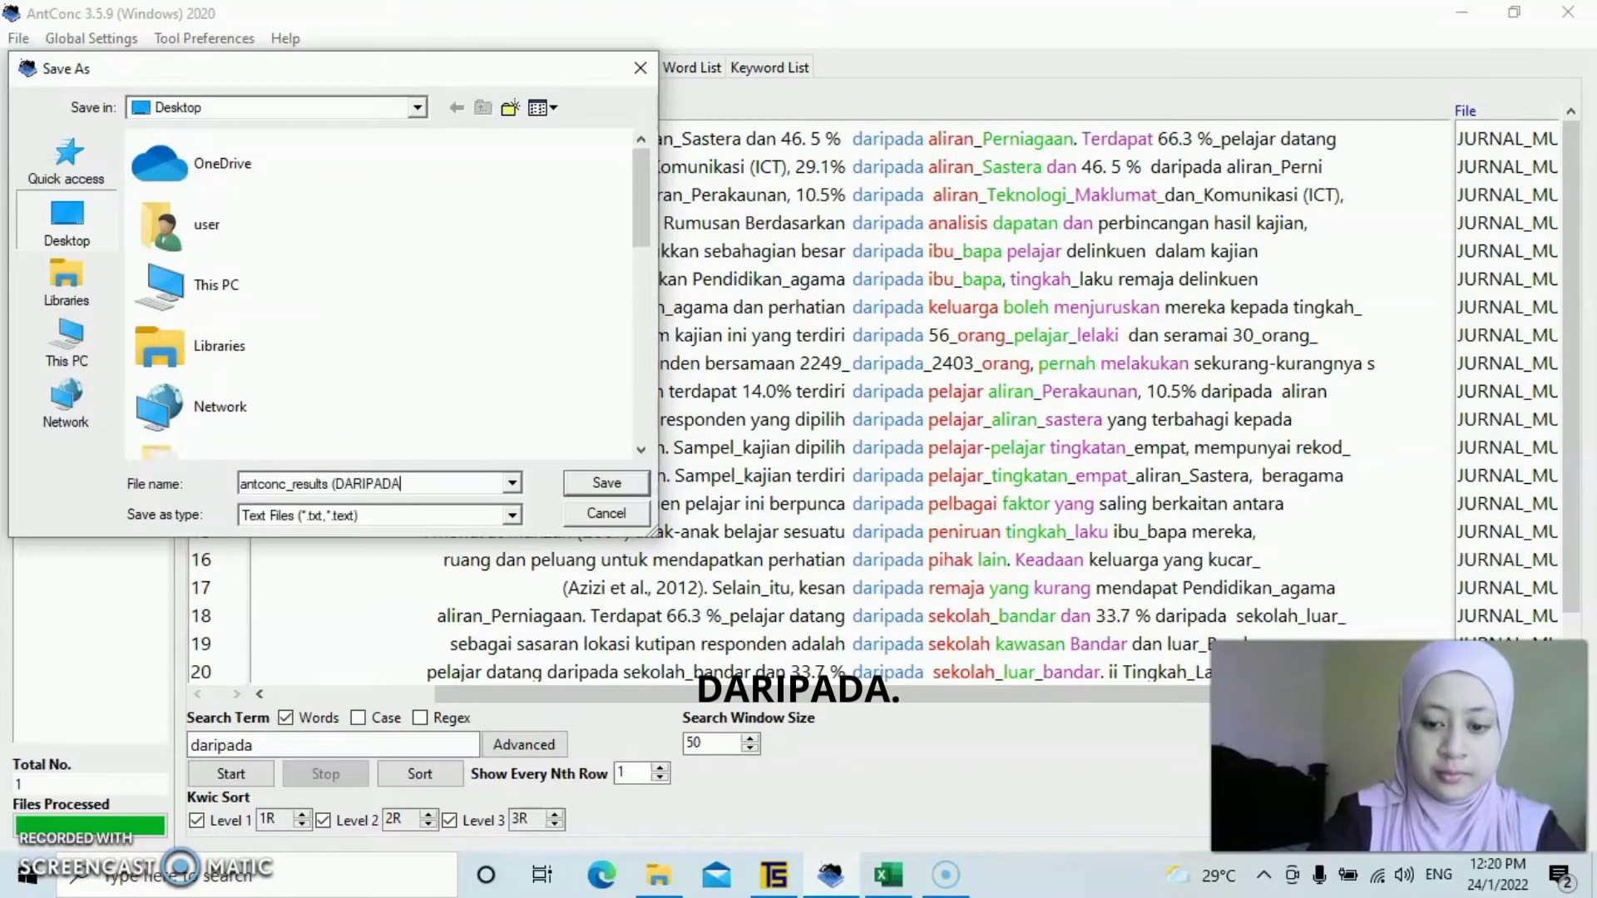
pyautogui.press('Return')
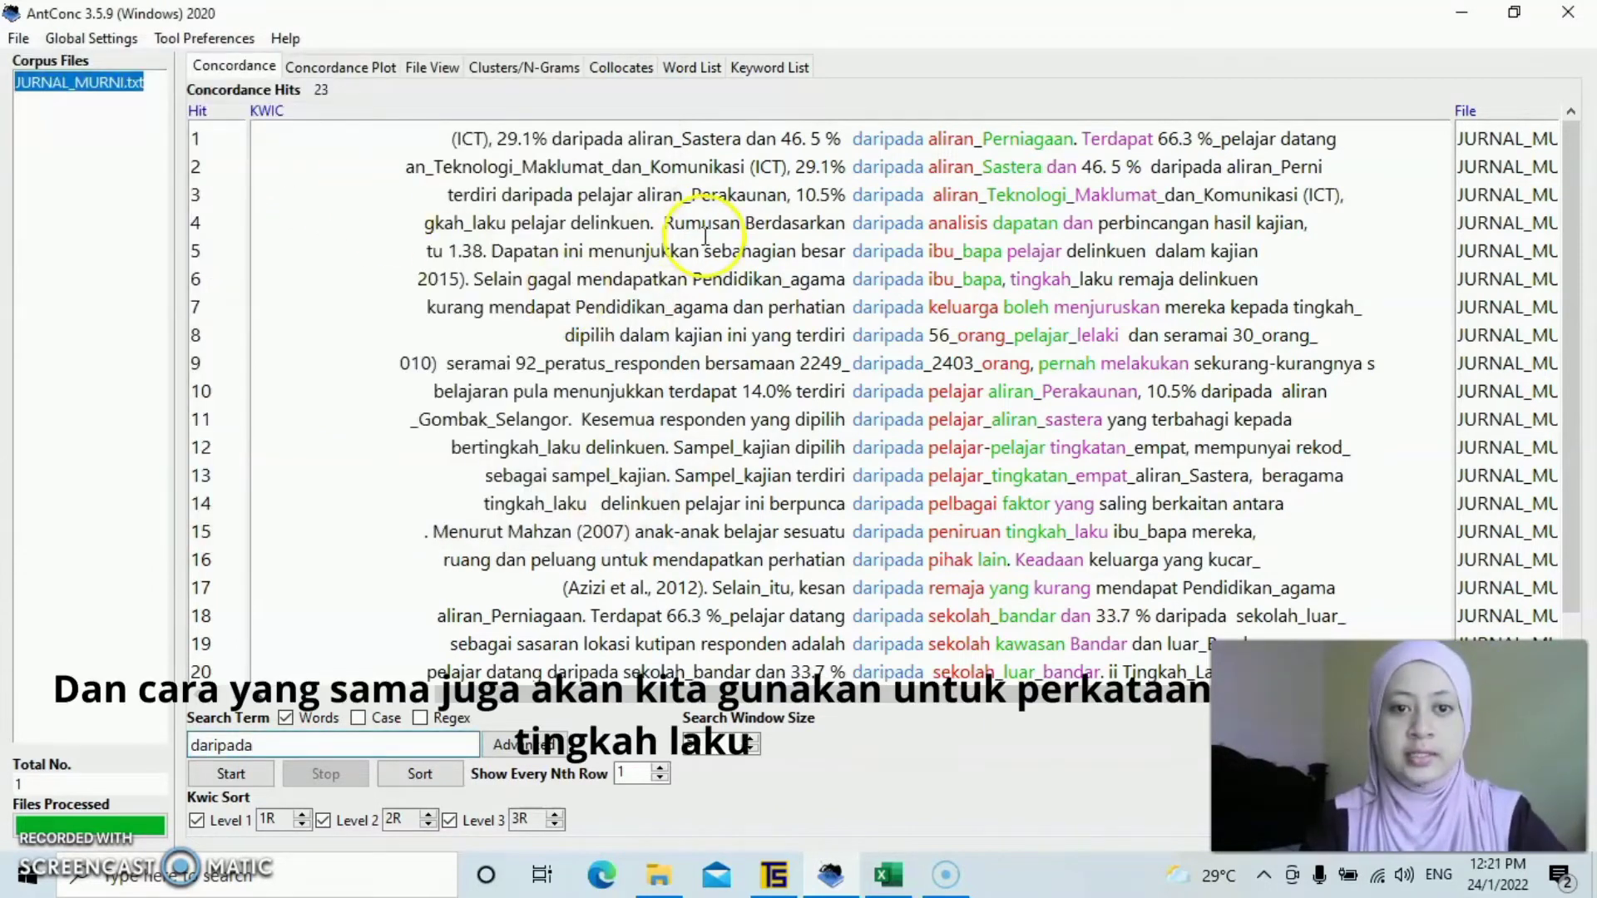
# Return to the word list and open the concordance for the word "tingkah"
pyautogui.click(693, 67)
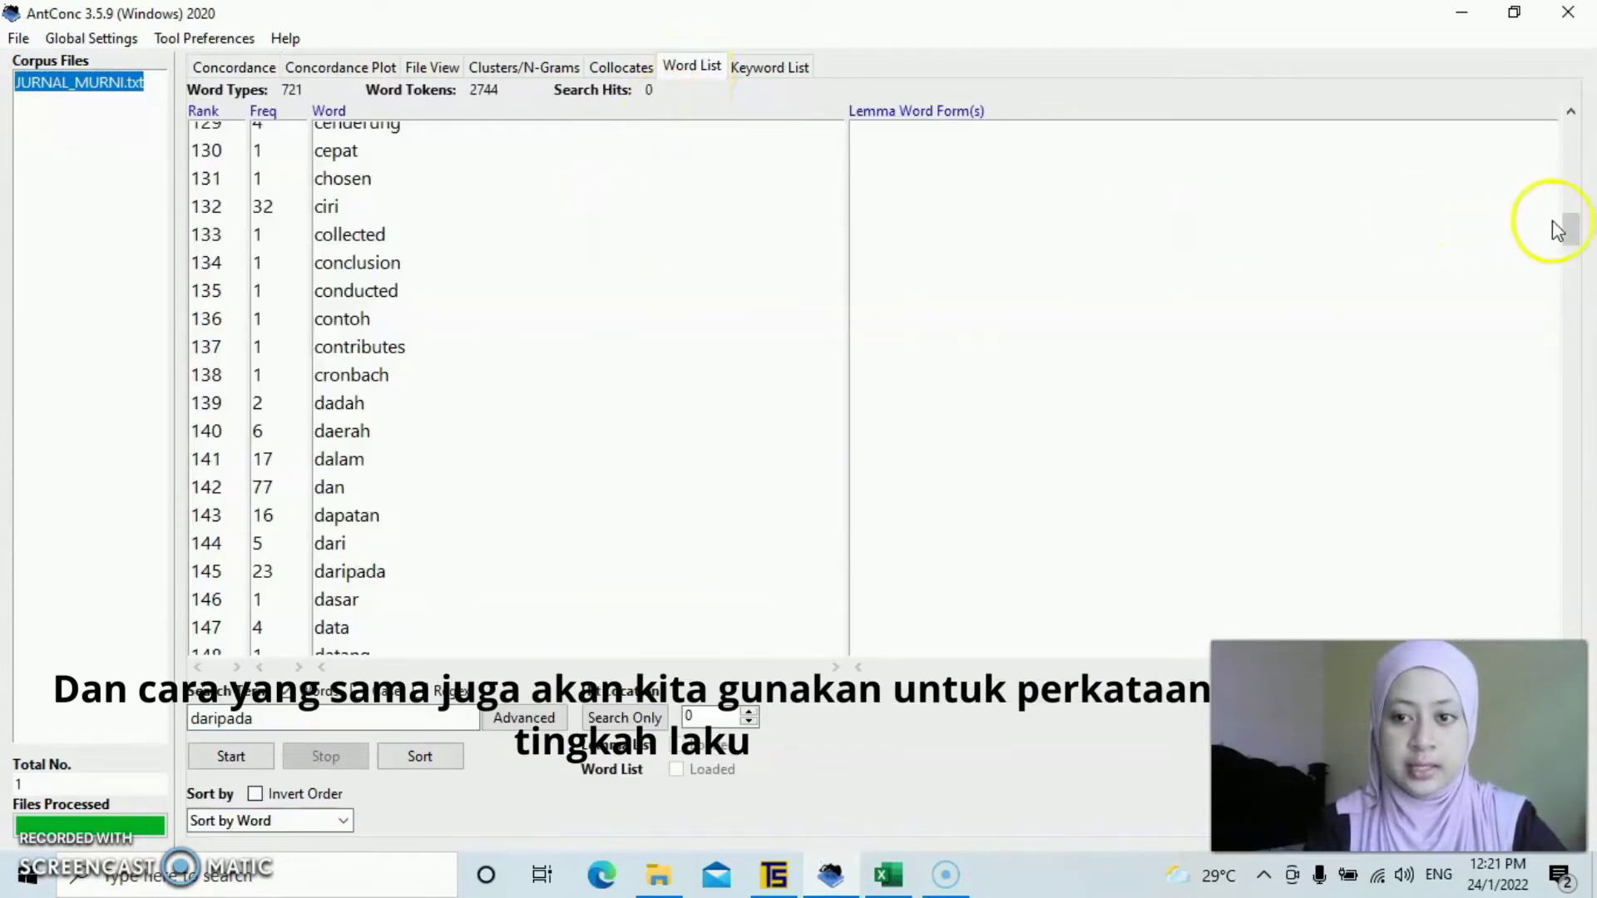
pyautogui.moveTo(1571, 231); pyautogui.dragTo(1572, 619)
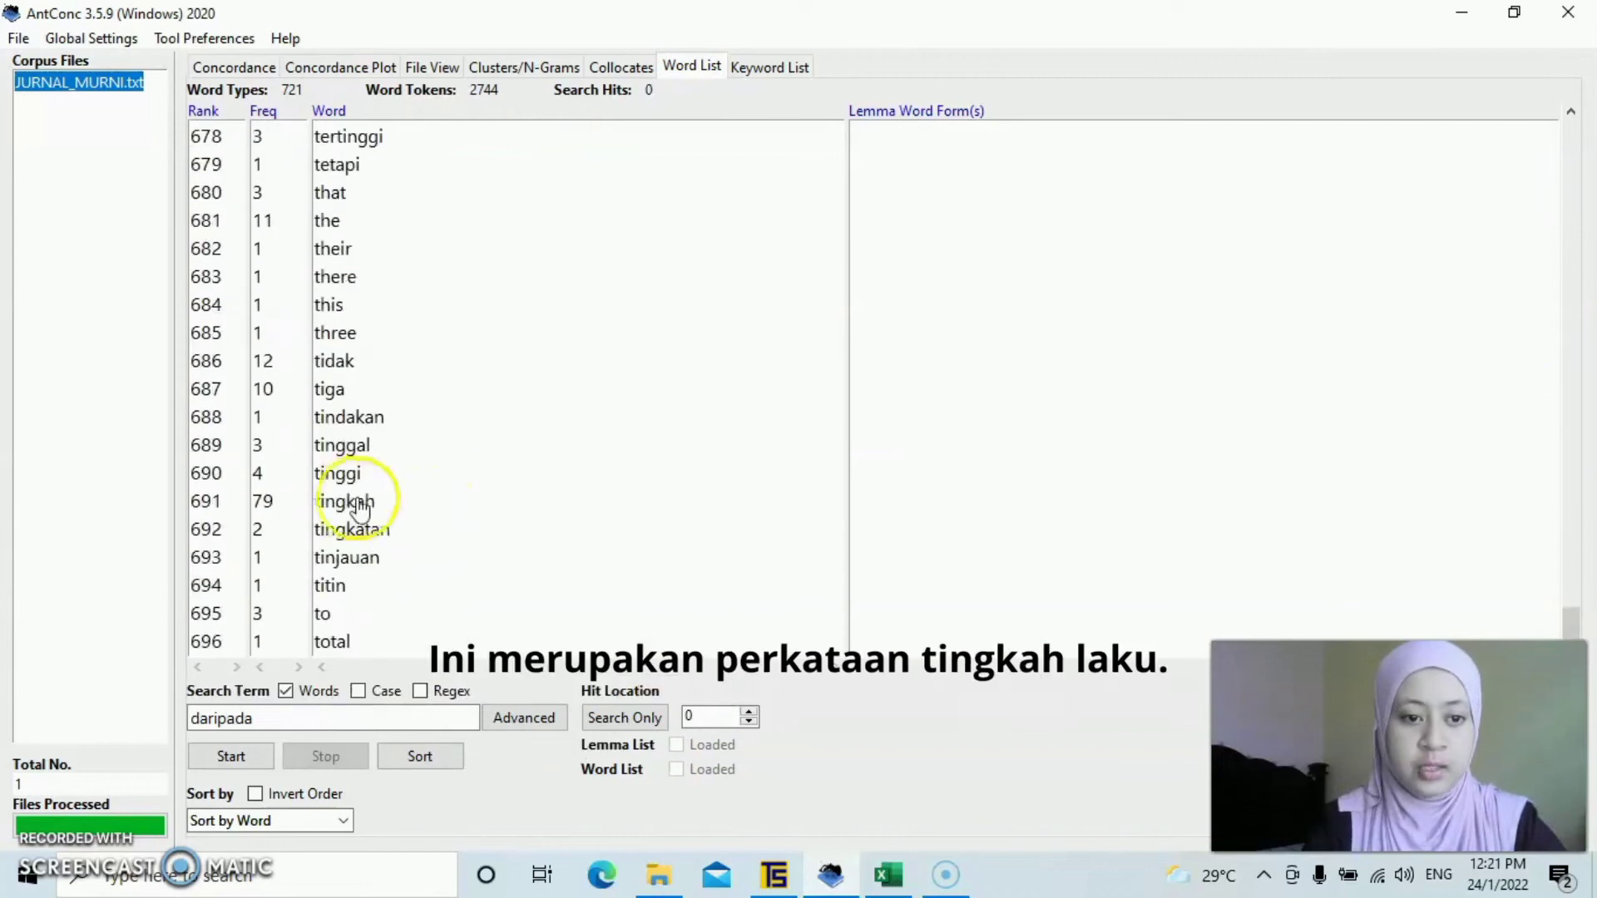
pyautogui.click(348, 501)
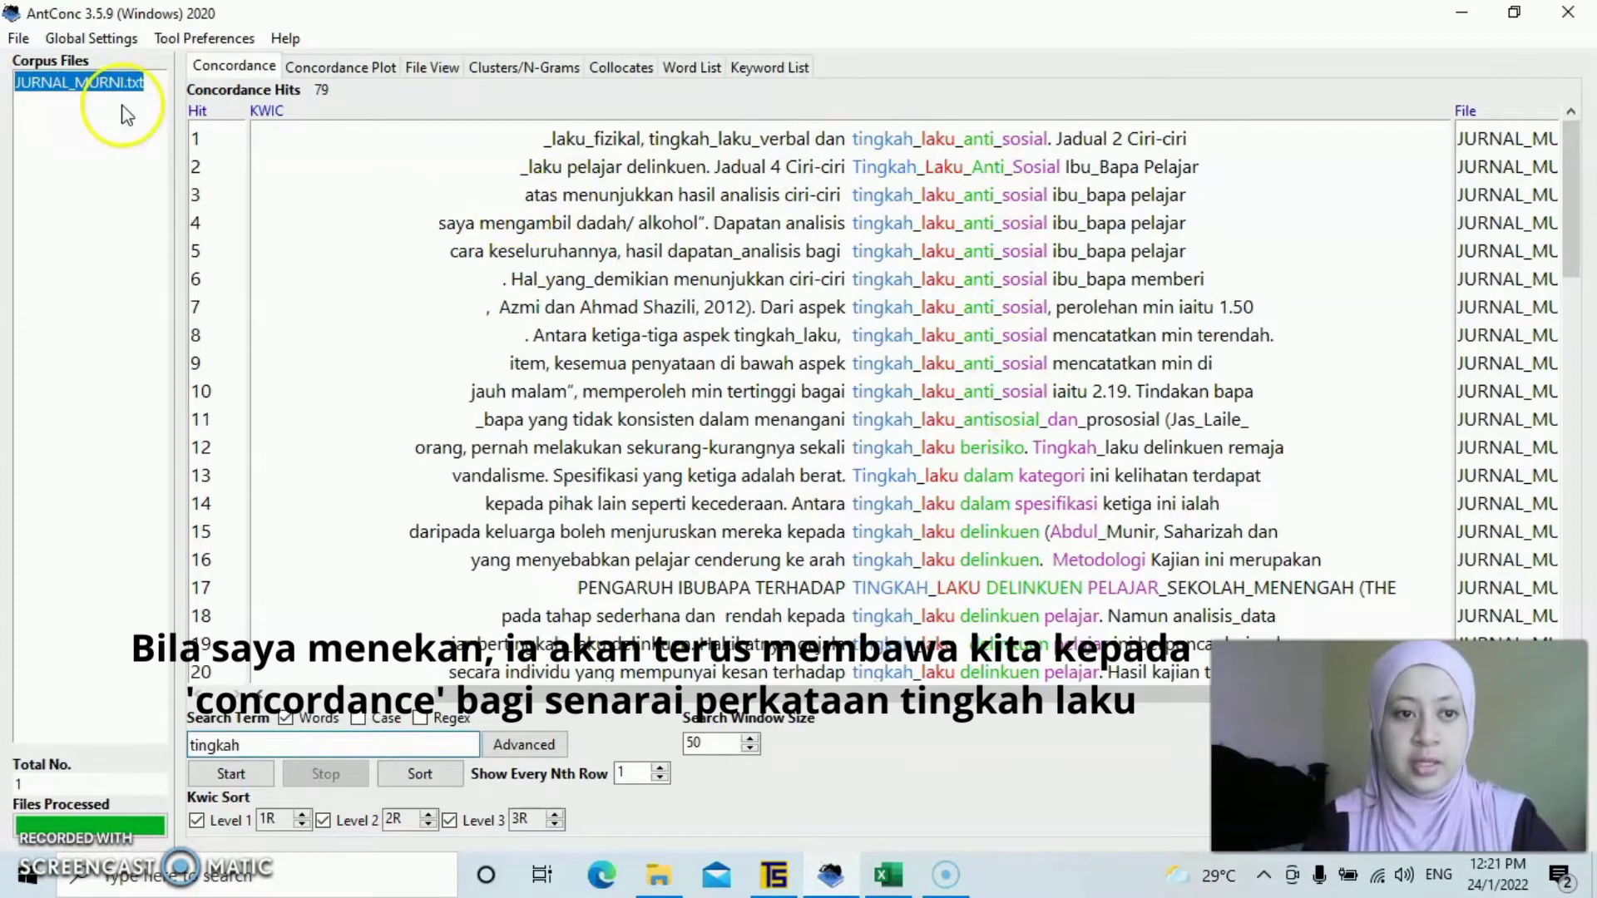
# Save the "tingkah" concordance output on the Desktop as antconc_results (TINGKAH_LAKU)
pyautogui.click(19, 42)
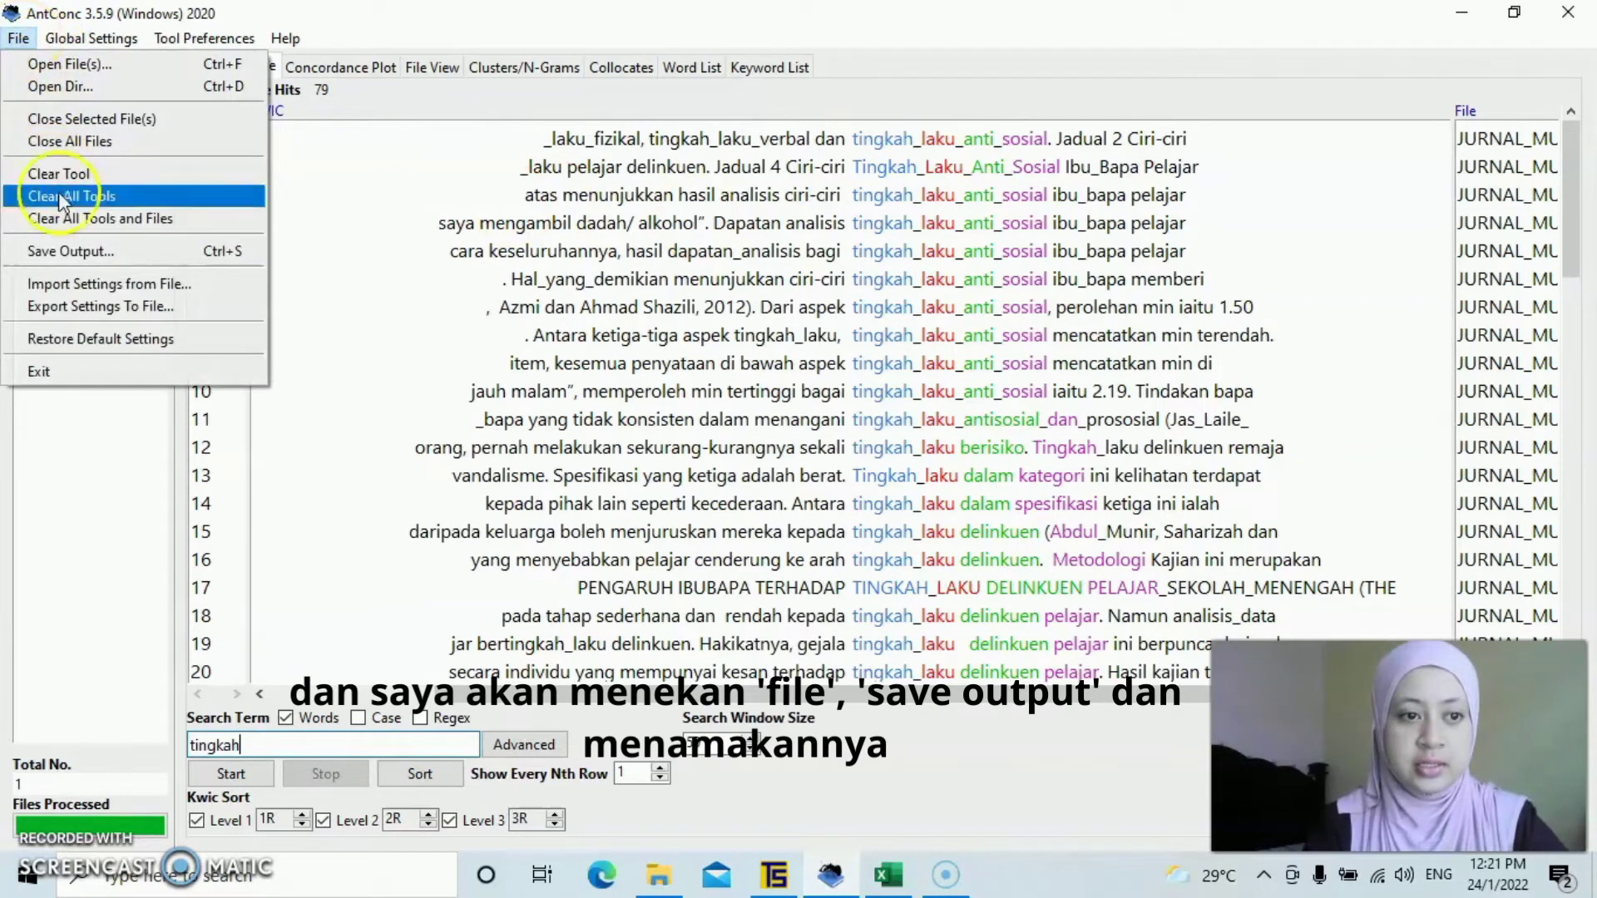
pyautogui.click(83, 251)
pyautogui.click(366, 483)
pyautogui.write('(')
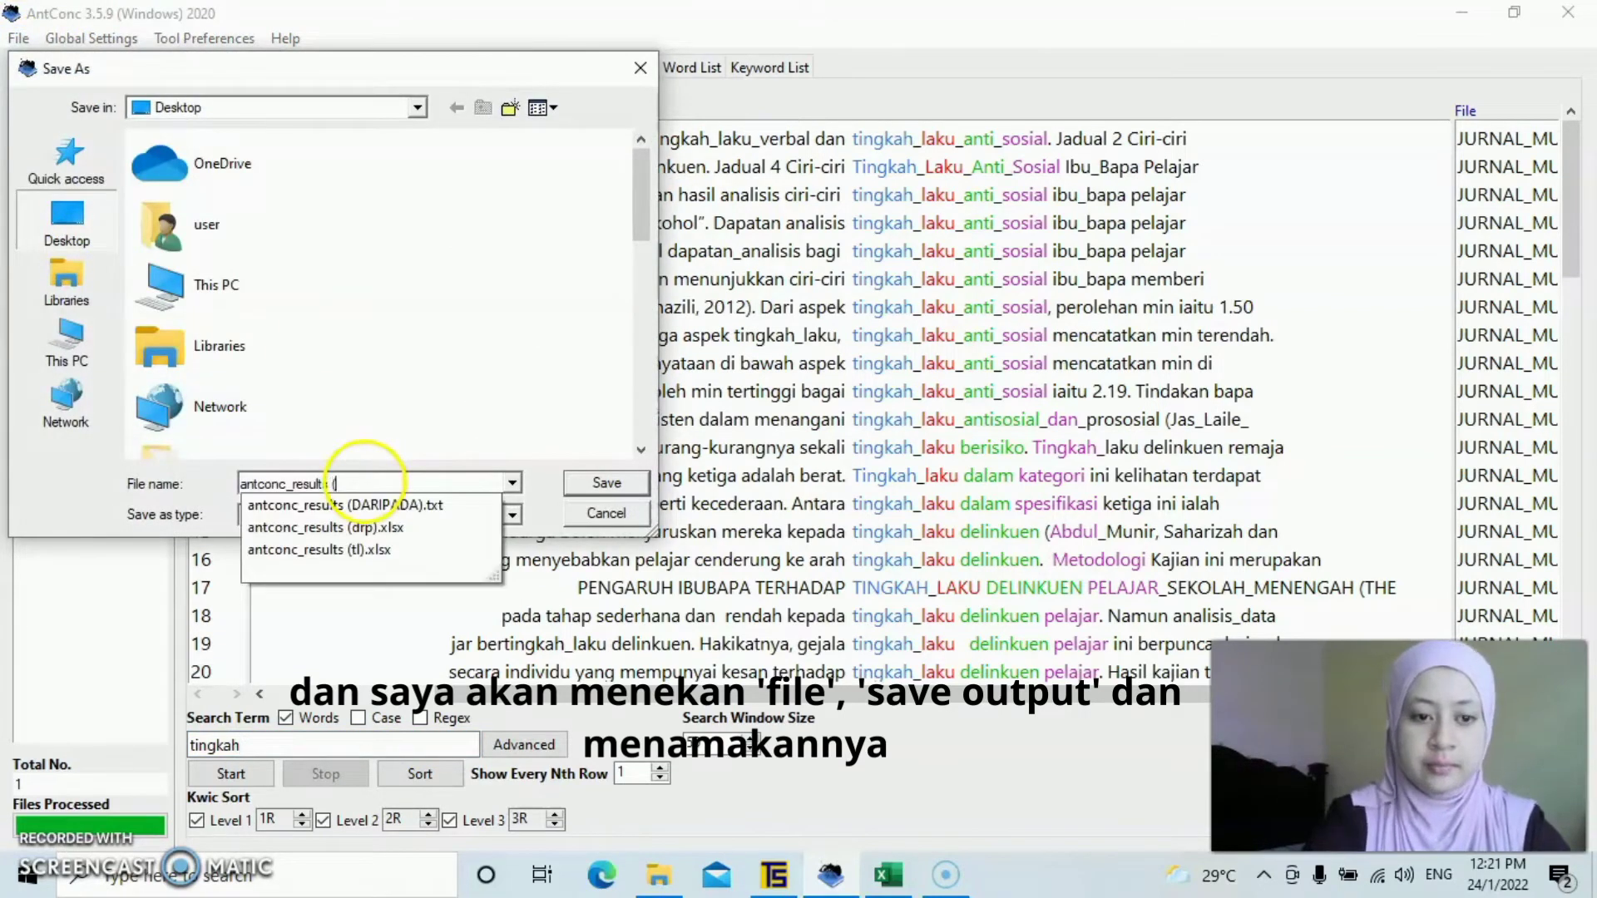
pyautogui.write('TINGKAH')
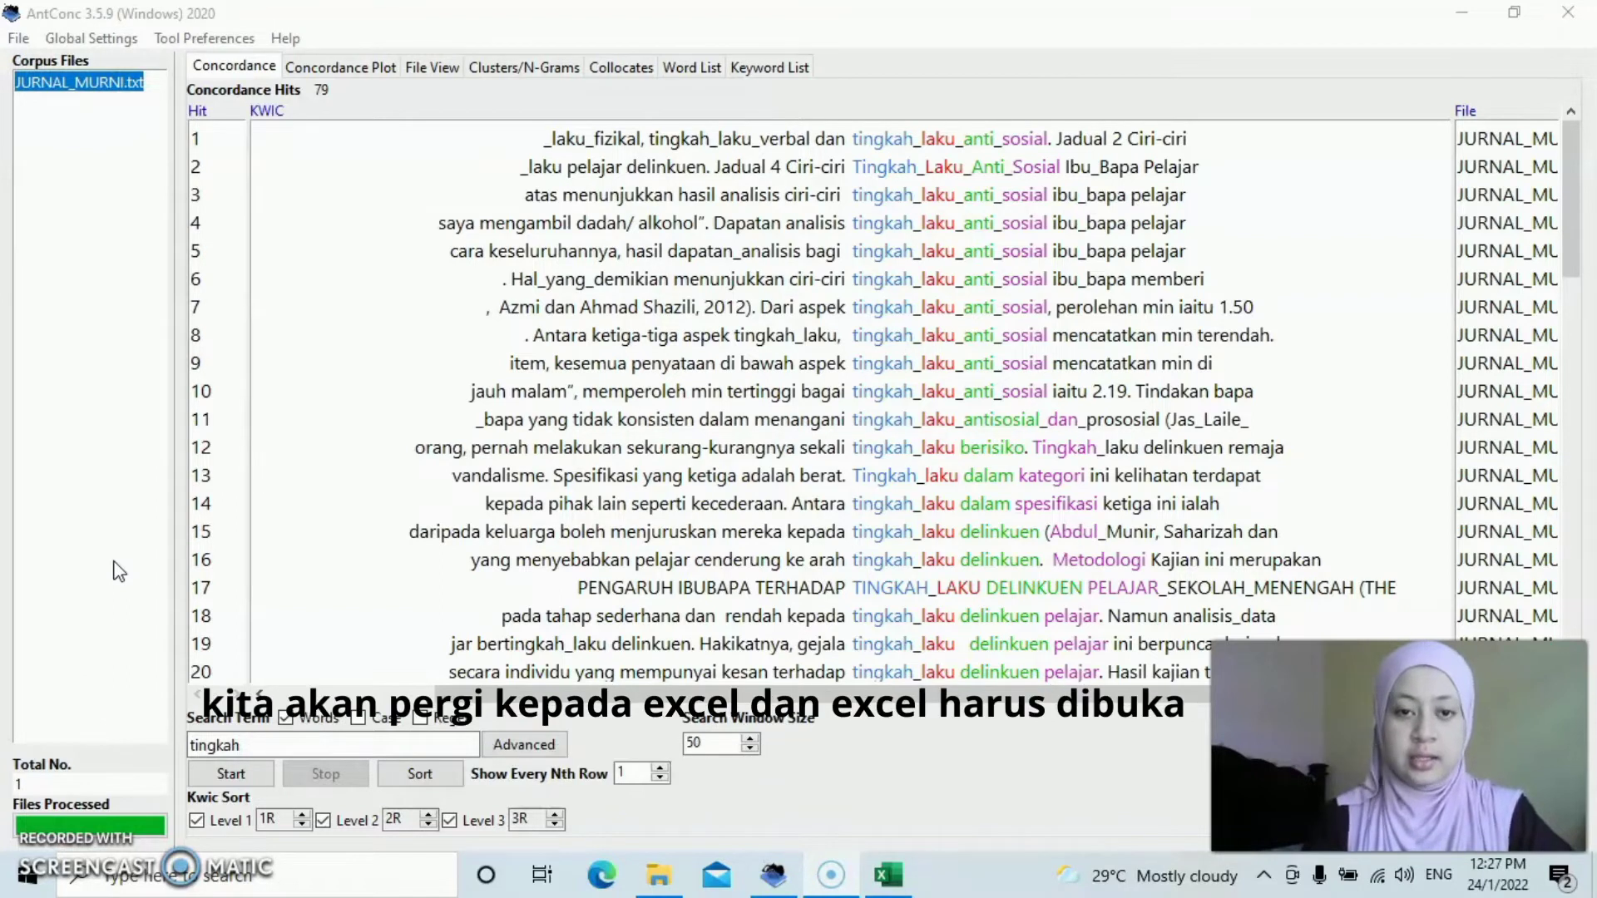
# Switch to Excel, browse the Desktop with All Files shown, and open the antconc_results (TINGKAH_LAKU) text file
pyautogui.click(889, 877)
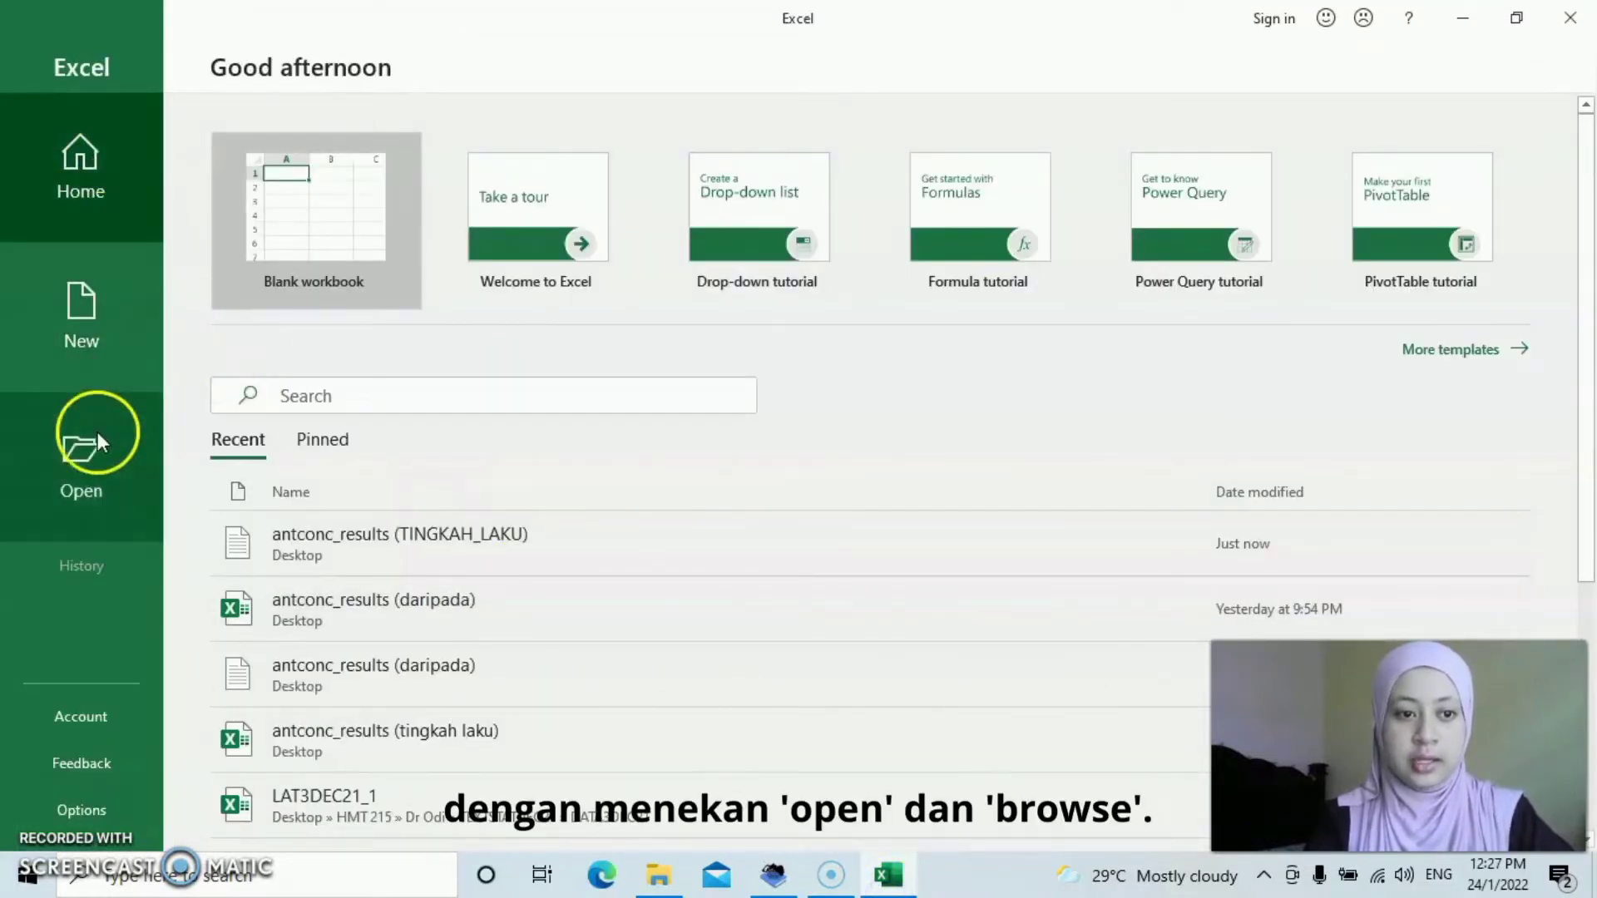
pyautogui.click(90, 499)
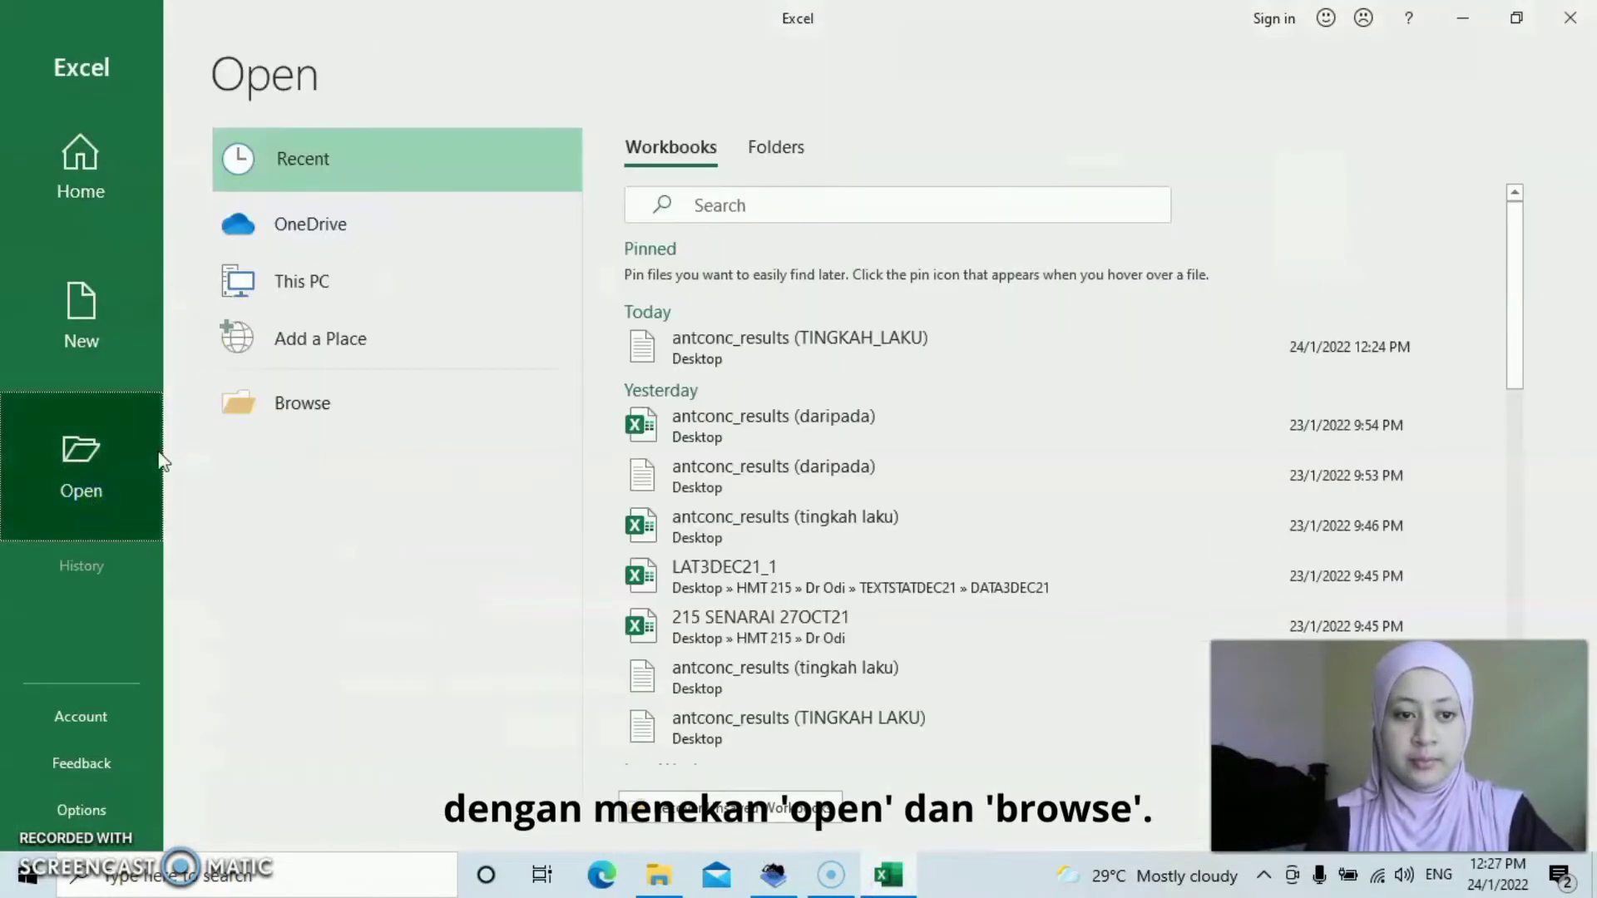
pyautogui.click(349, 395)
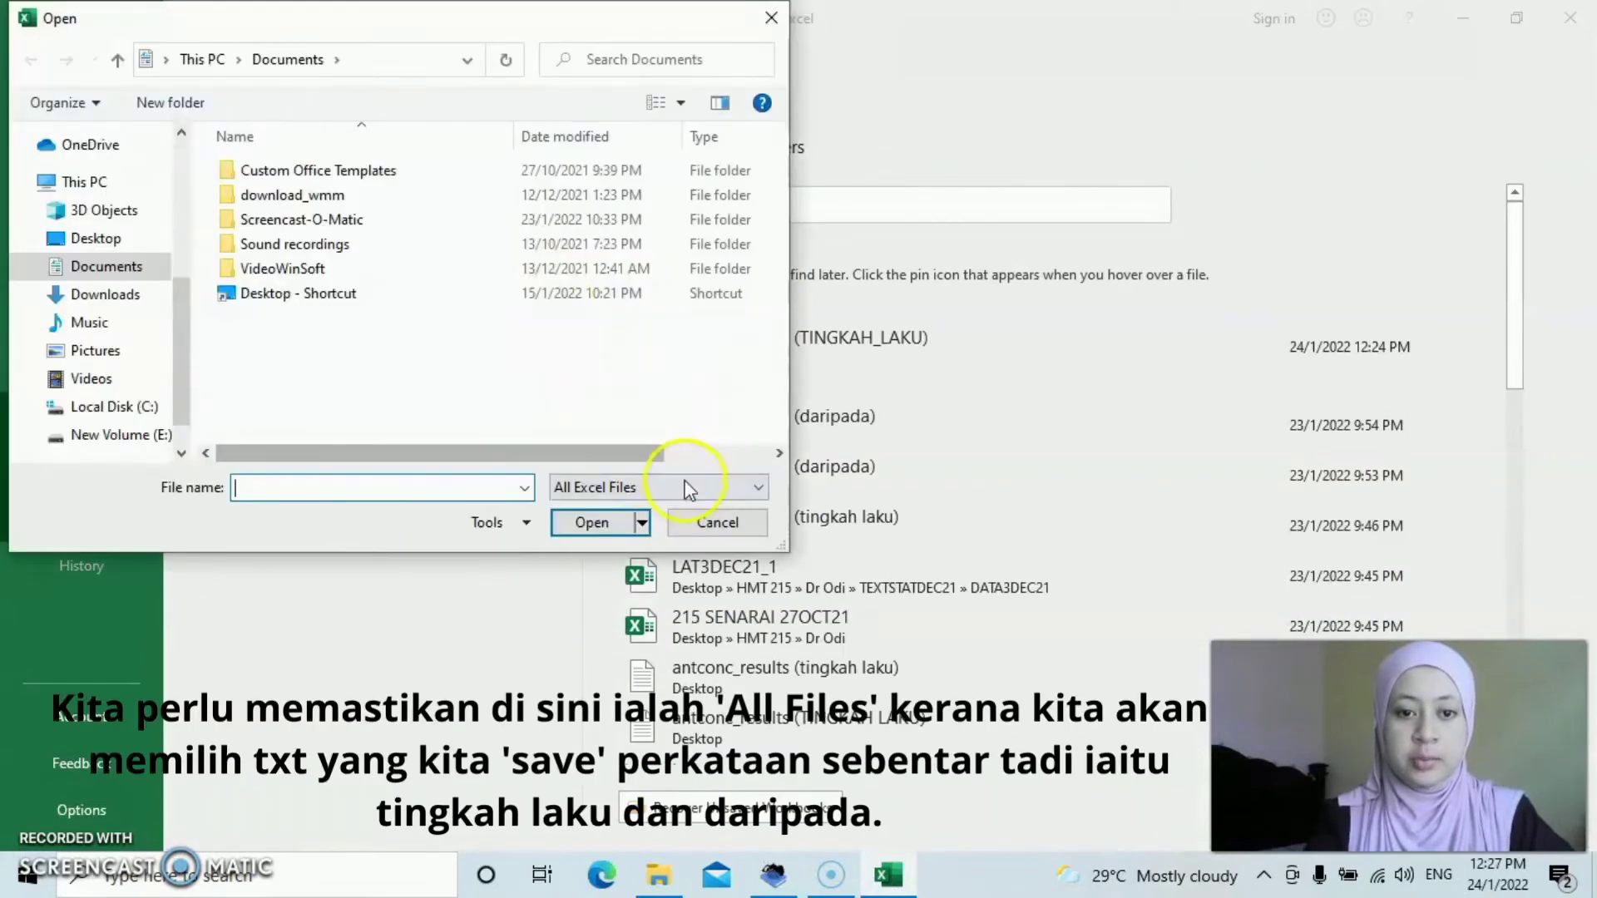
pyautogui.click(703, 490)
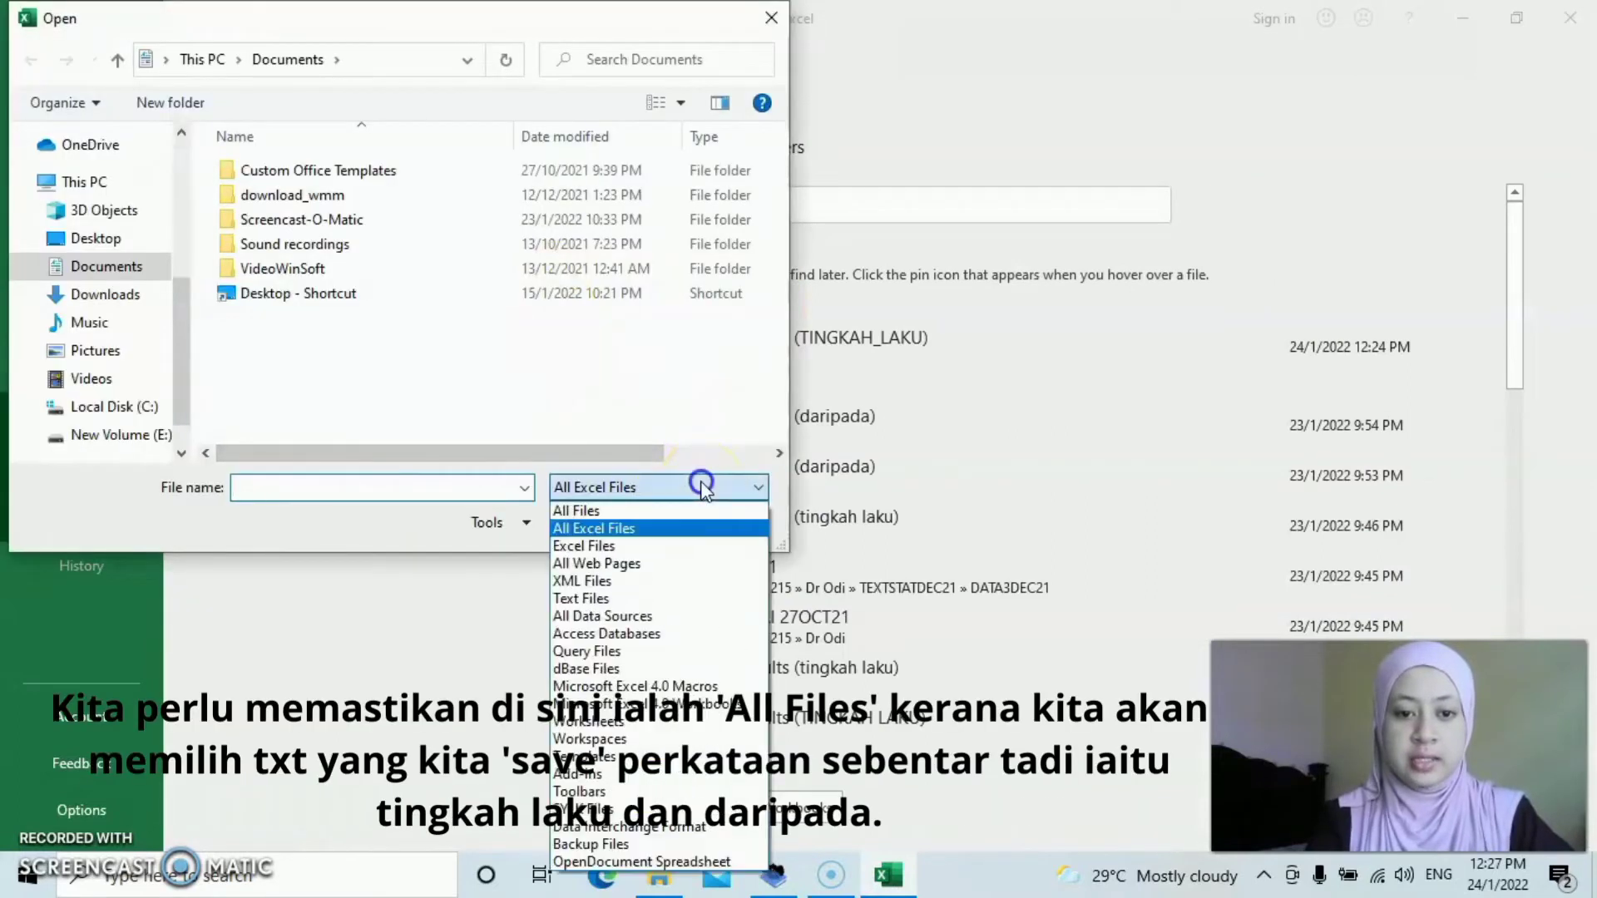
pyautogui.click(634, 507)
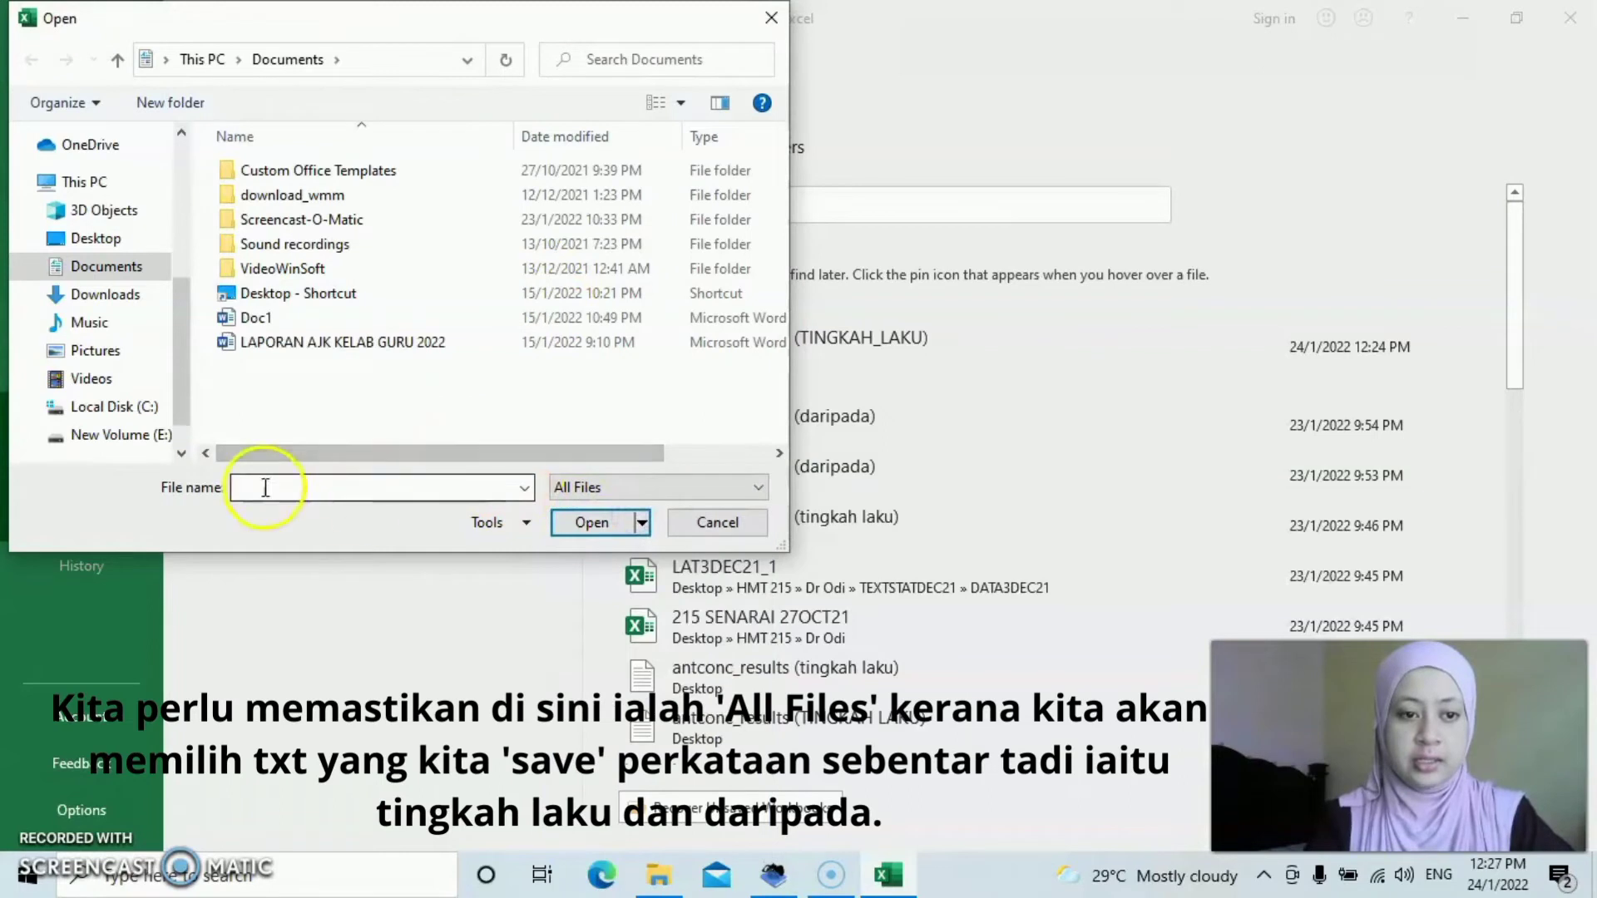
pyautogui.click(95, 239)
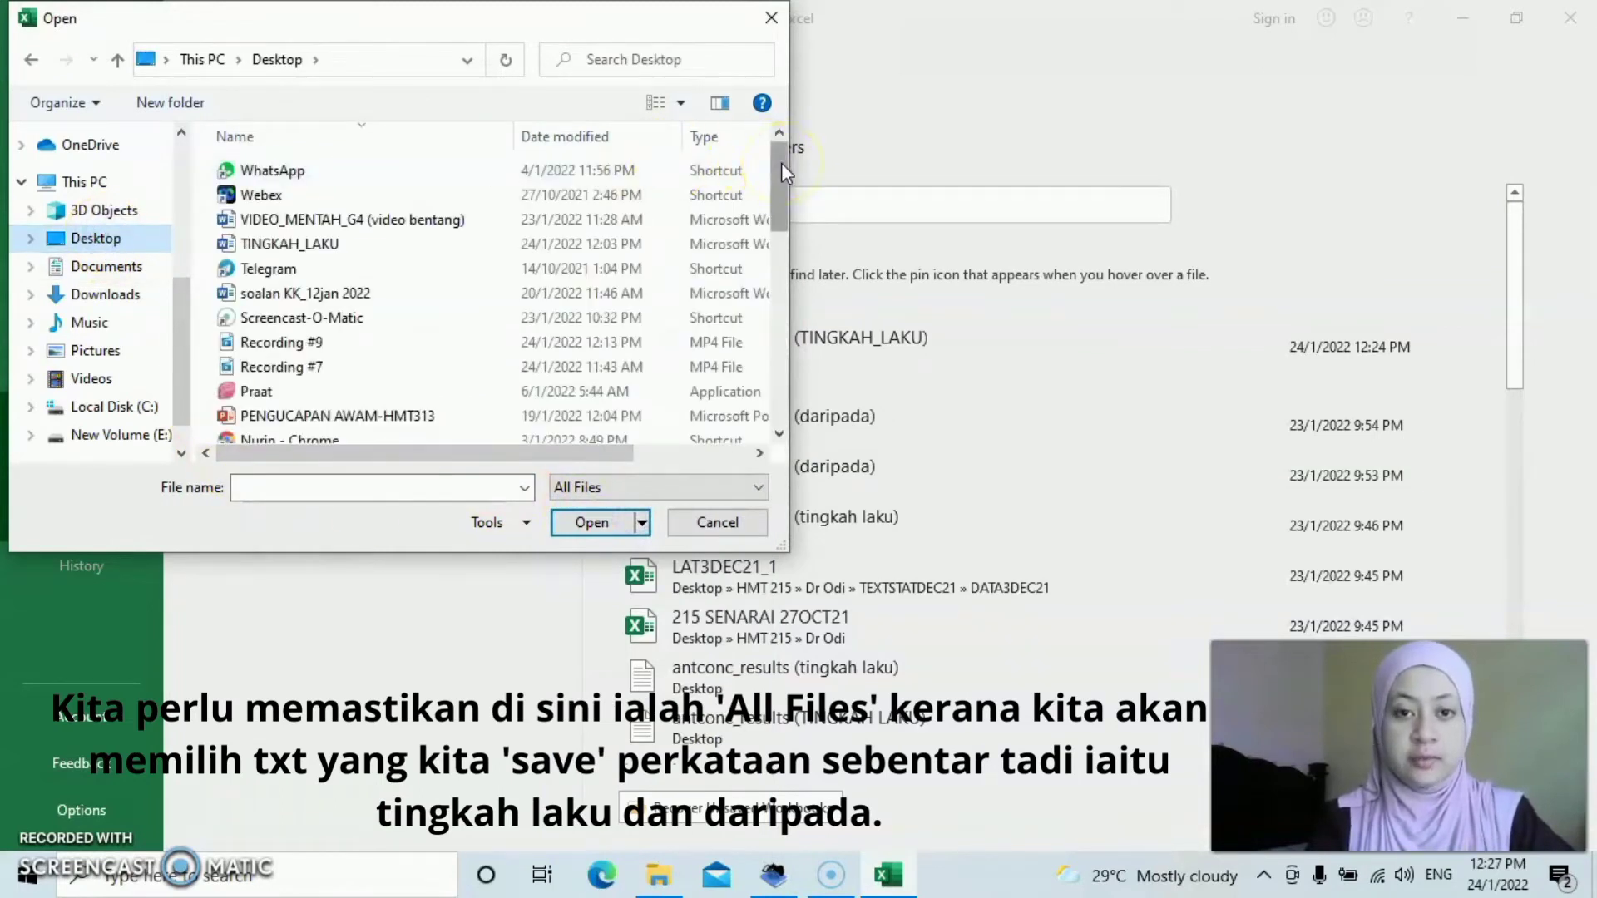
pyautogui.moveTo(782, 162); pyautogui.dragTo(777, 283)
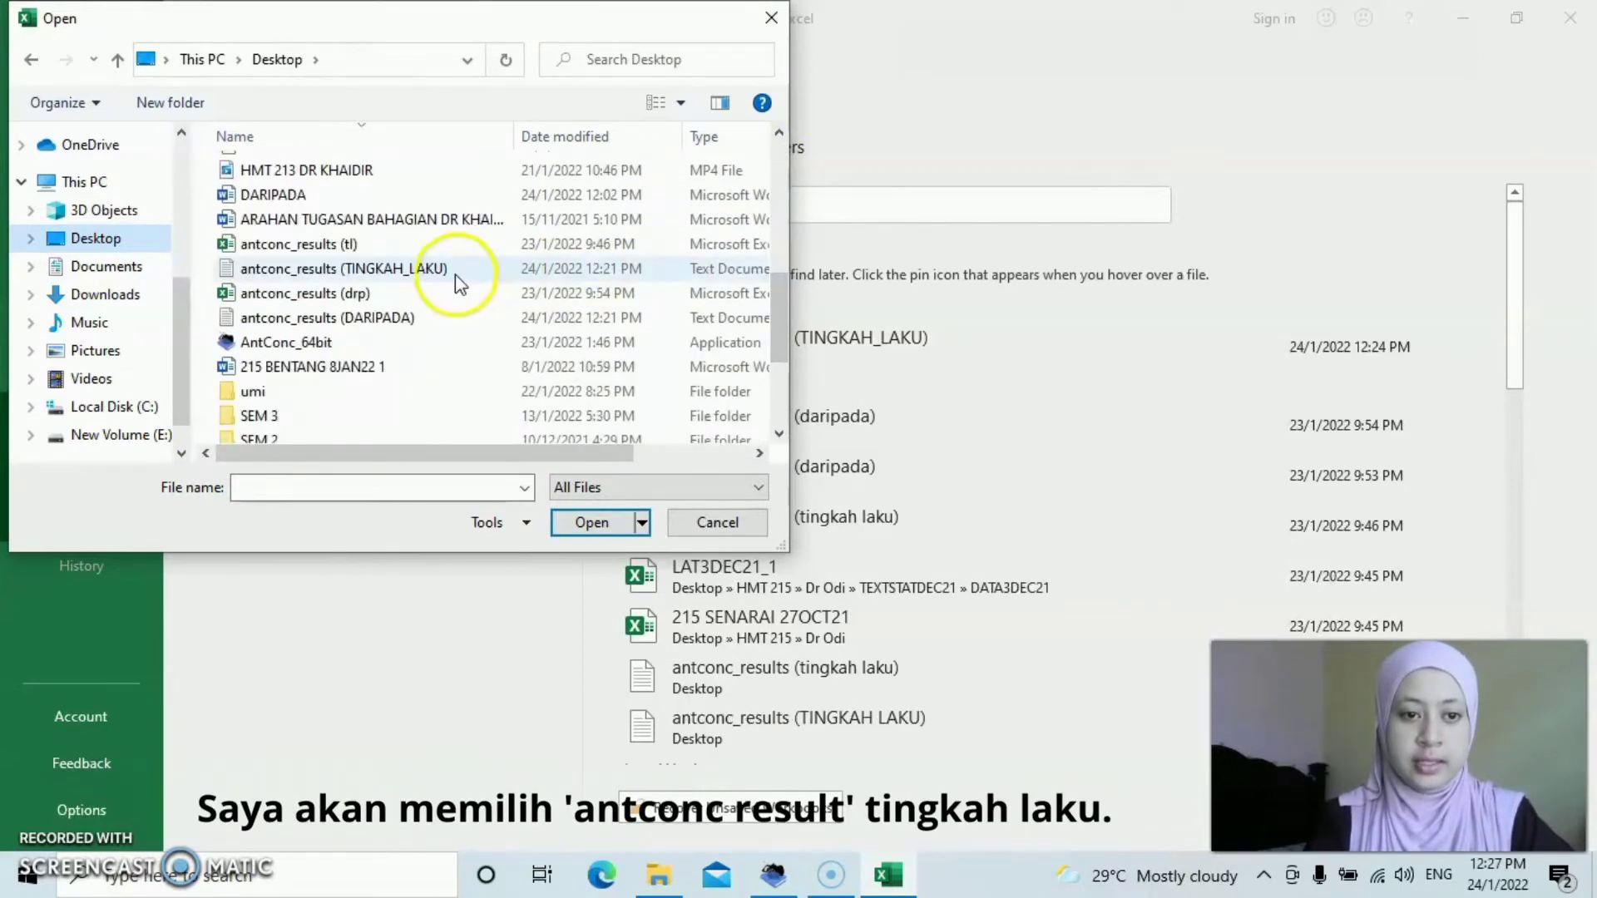
pyautogui.click(457, 274)
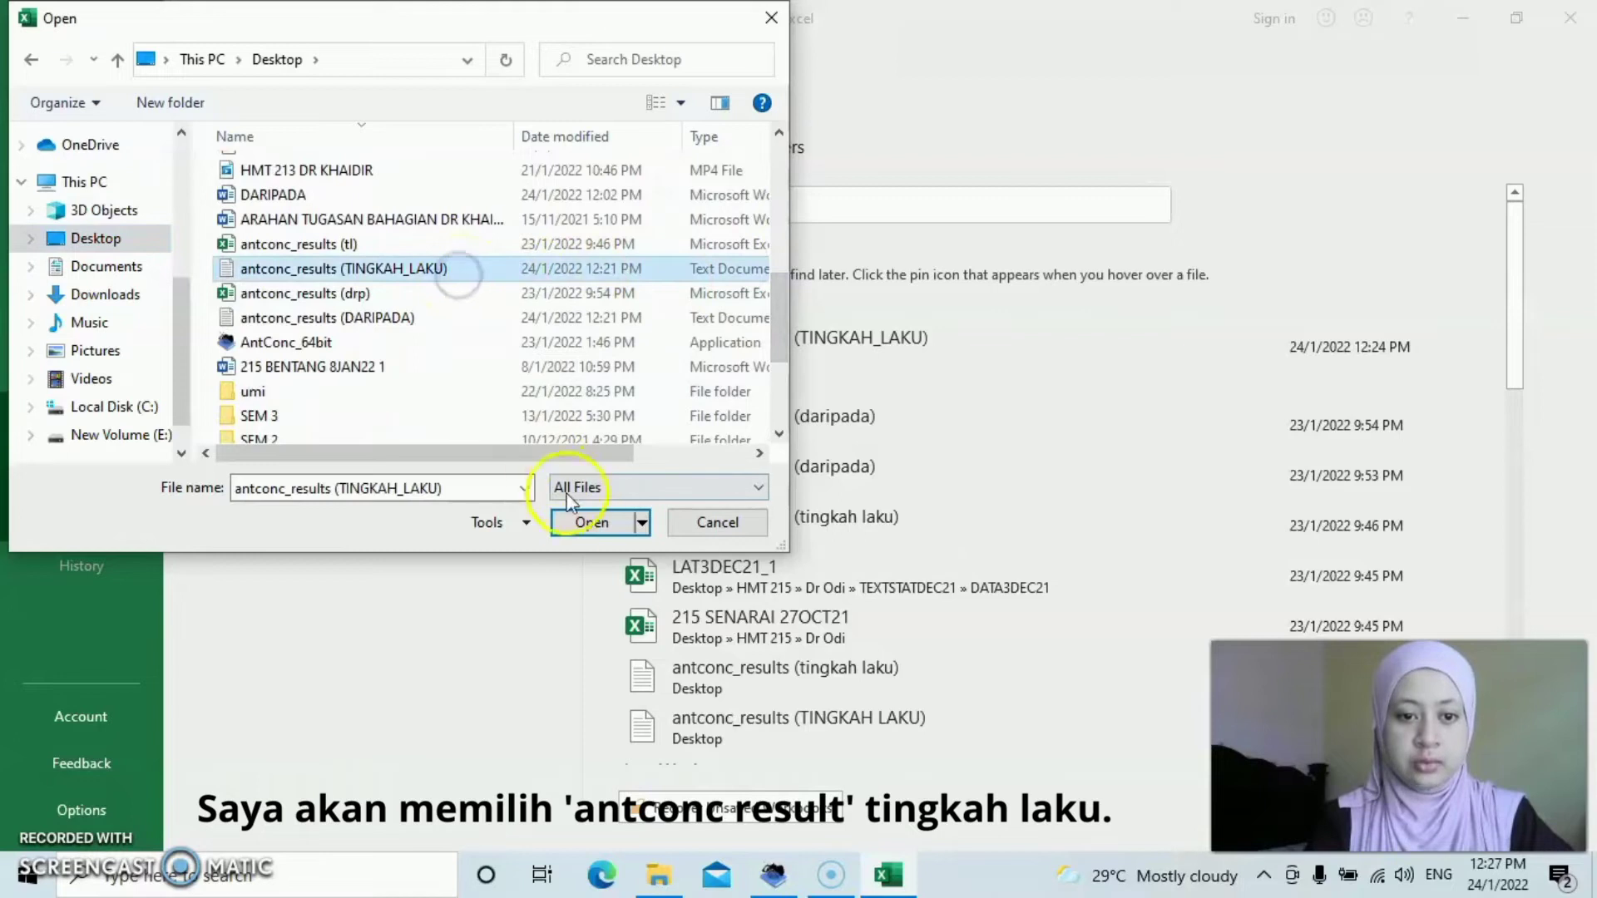
pyautogui.click(591, 525)
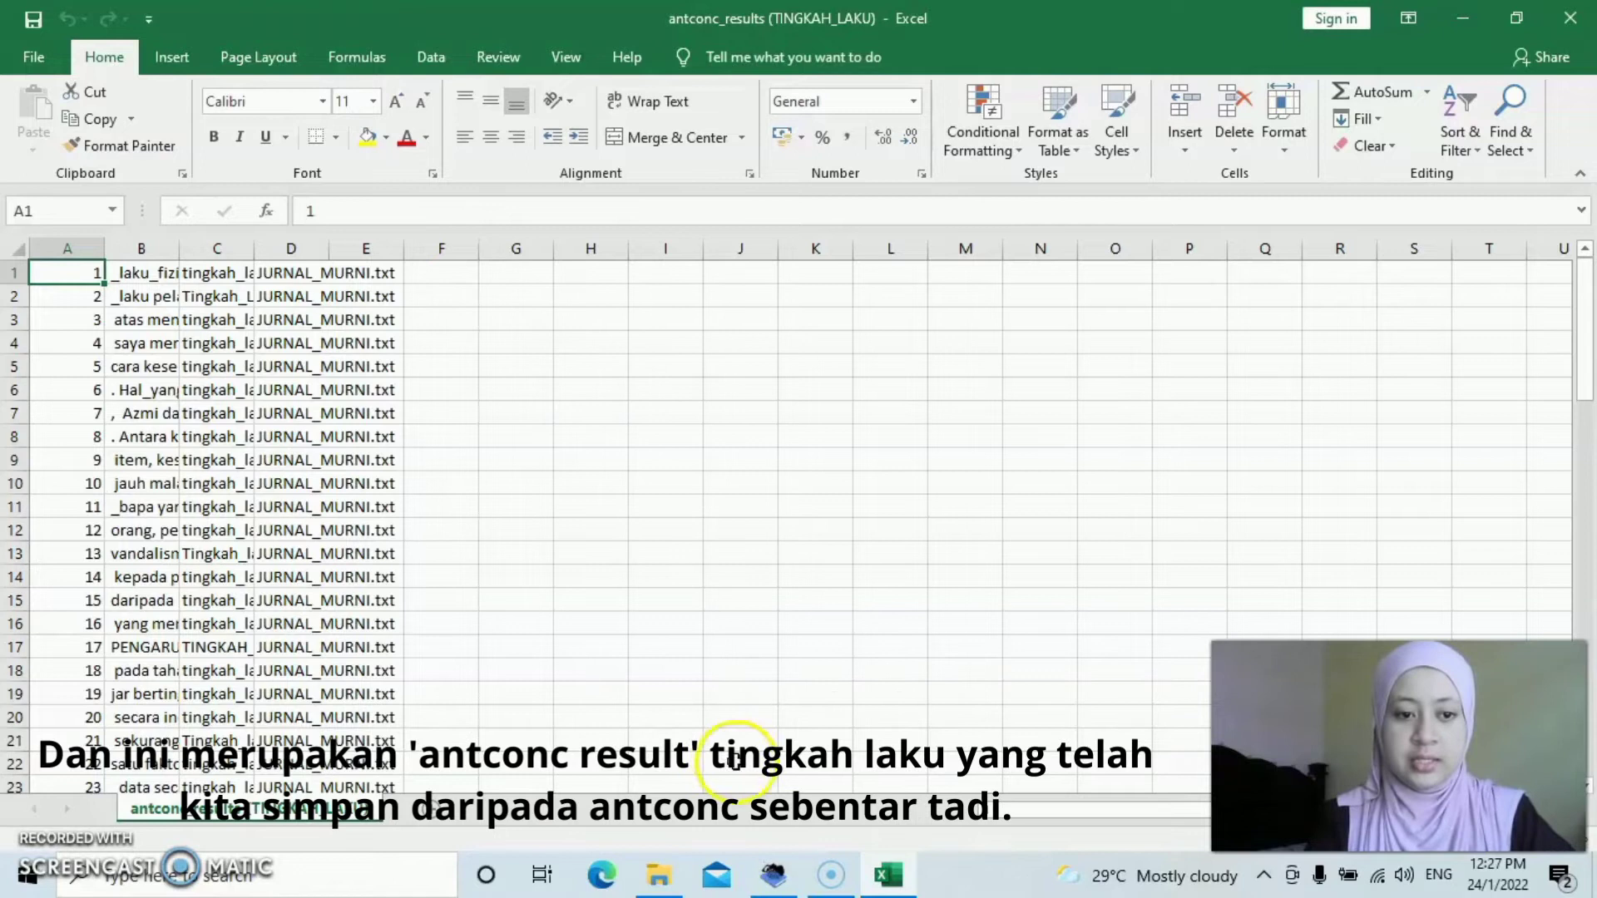
# Open the antconc_results (DARIPADA) text file from the Desktop in Excel, importing it as tab-delimited with General column format
pyautogui.moveTo(774, 881)
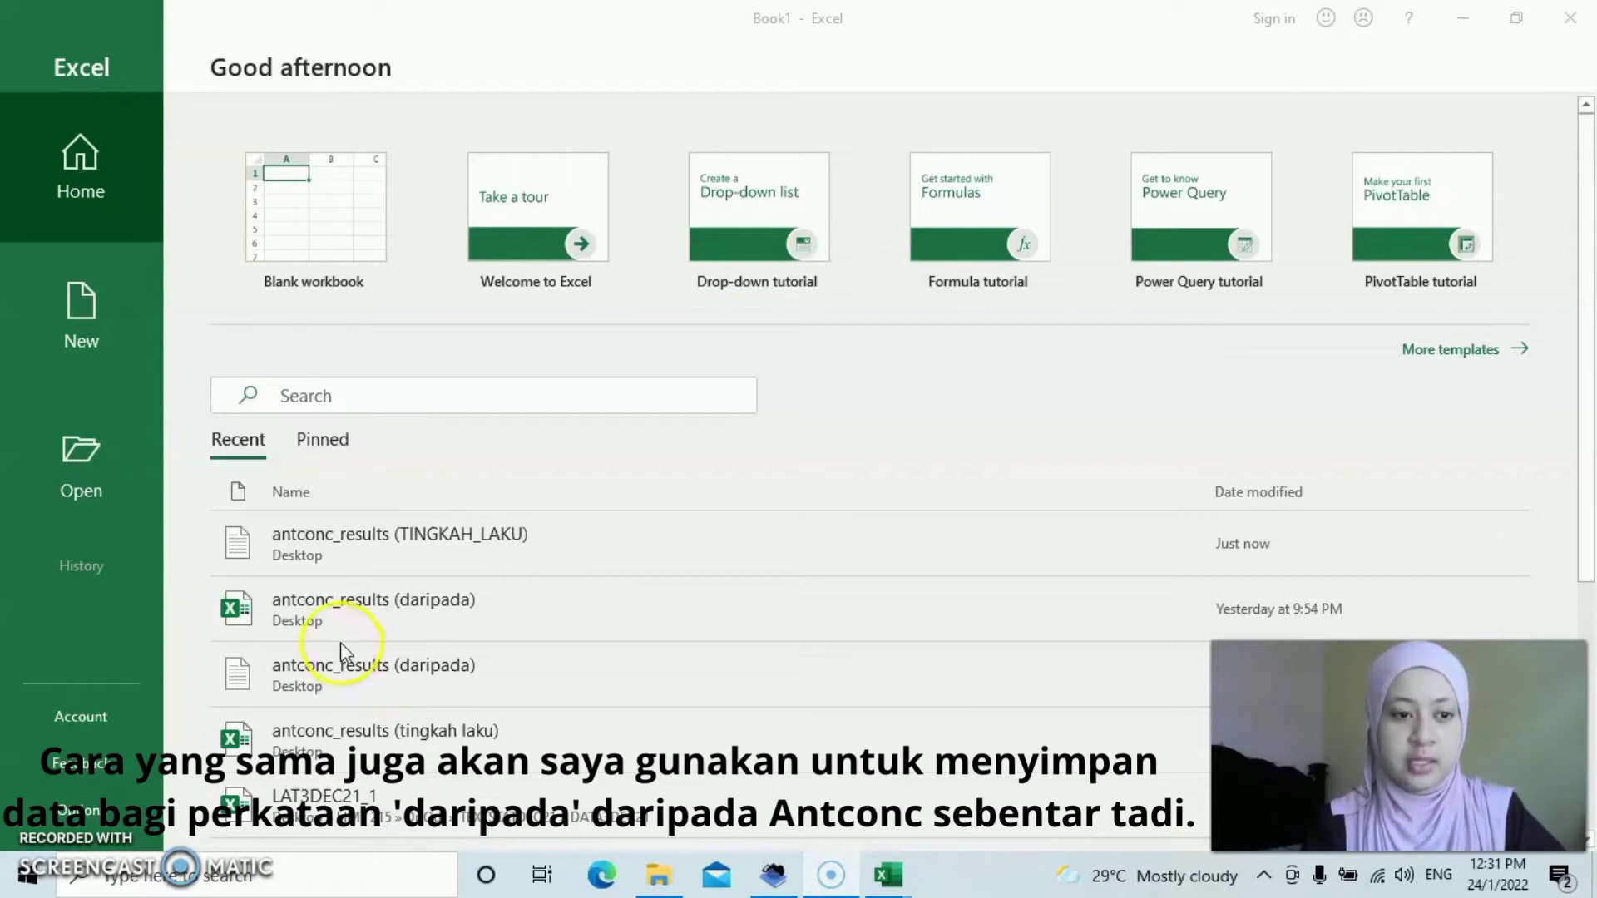
pyautogui.click(98, 454)
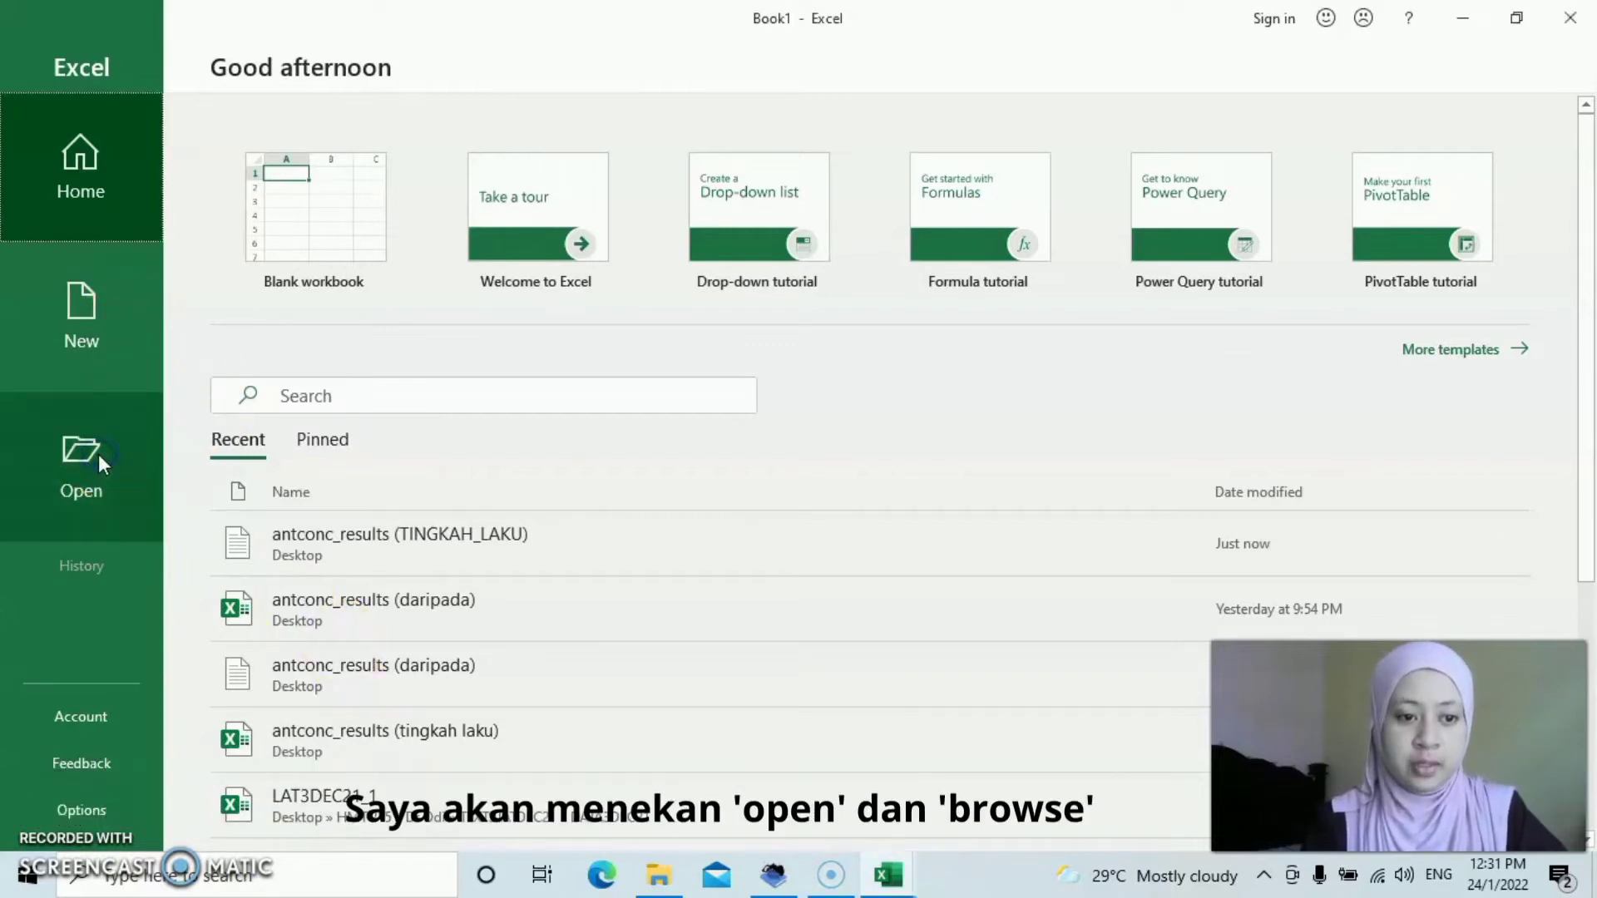
pyautogui.click(302, 426)
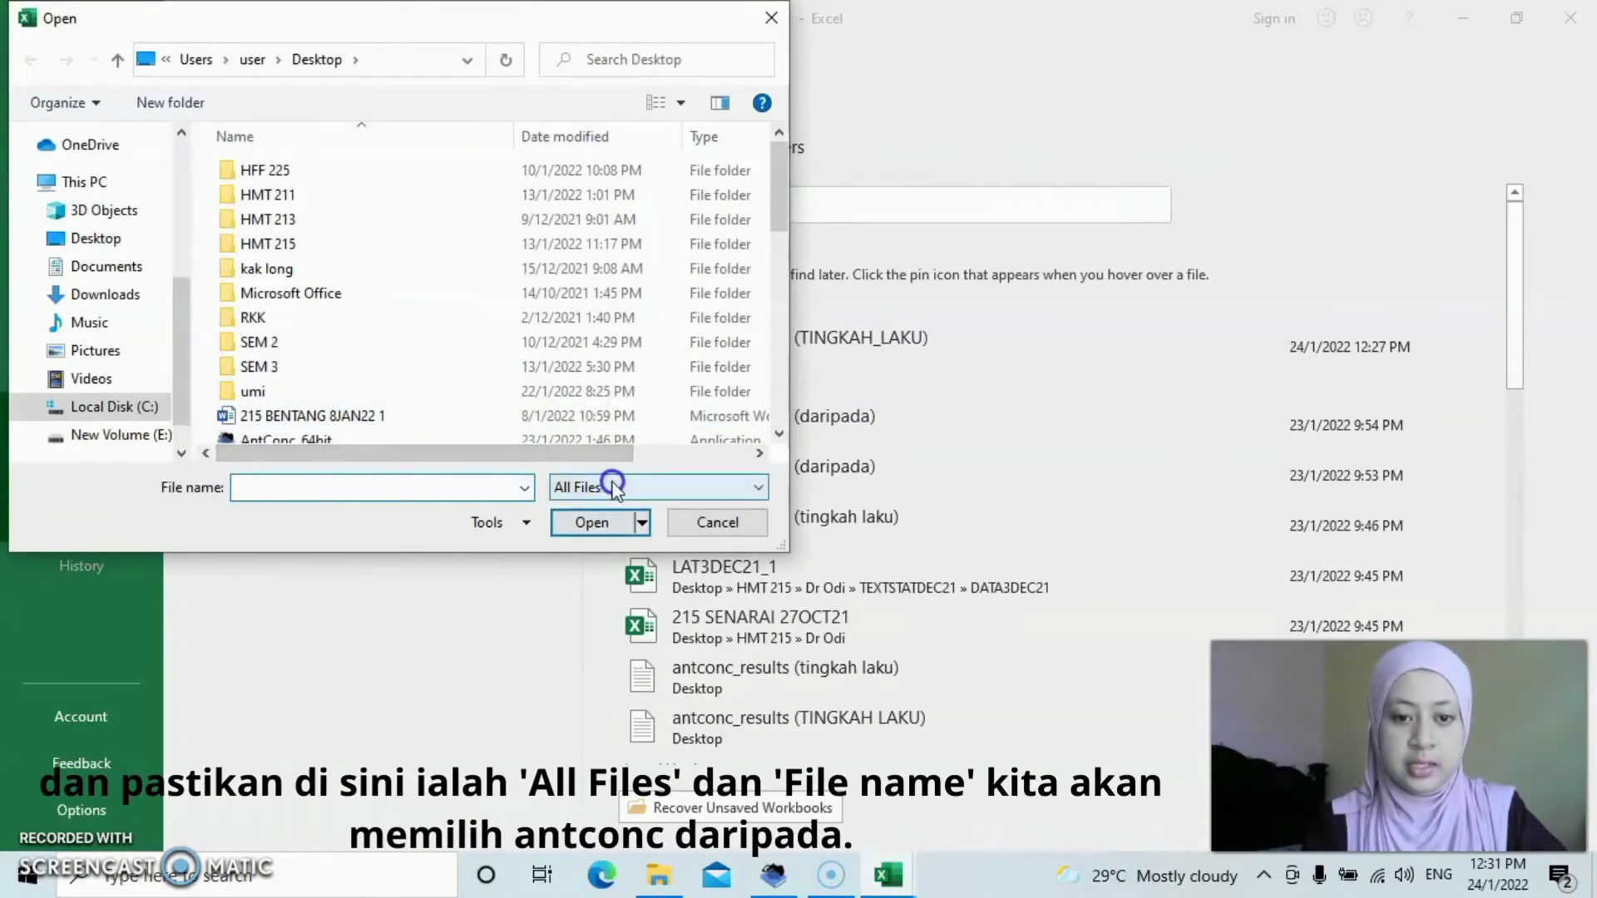
pyautogui.moveTo(780, 182); pyautogui.dragTo(784, 264)
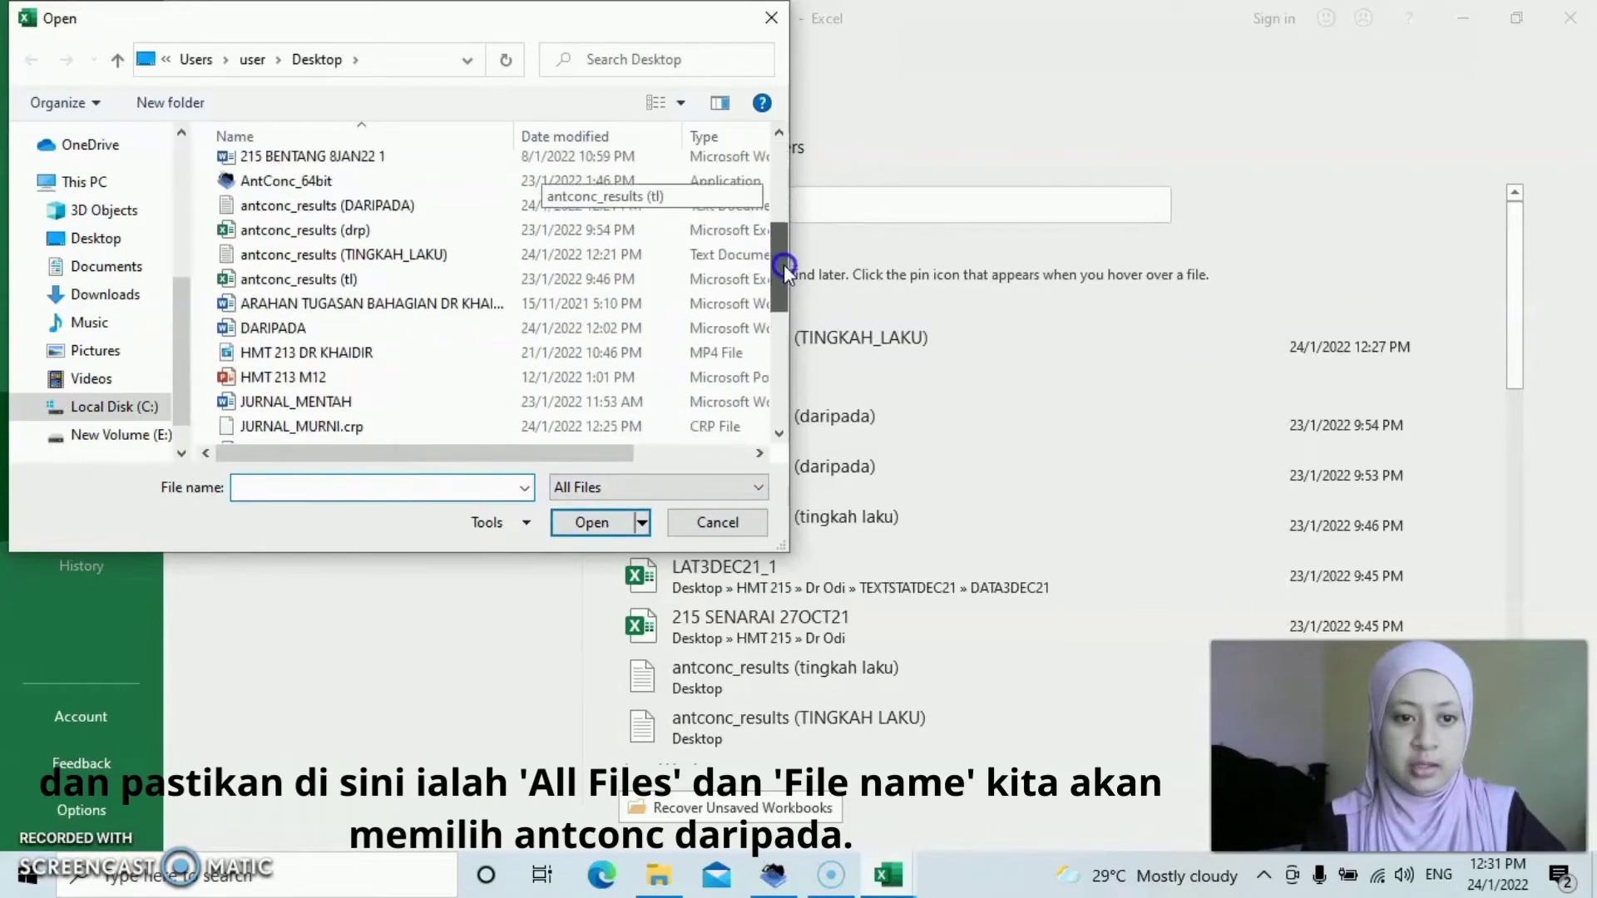
pyautogui.click(348, 204)
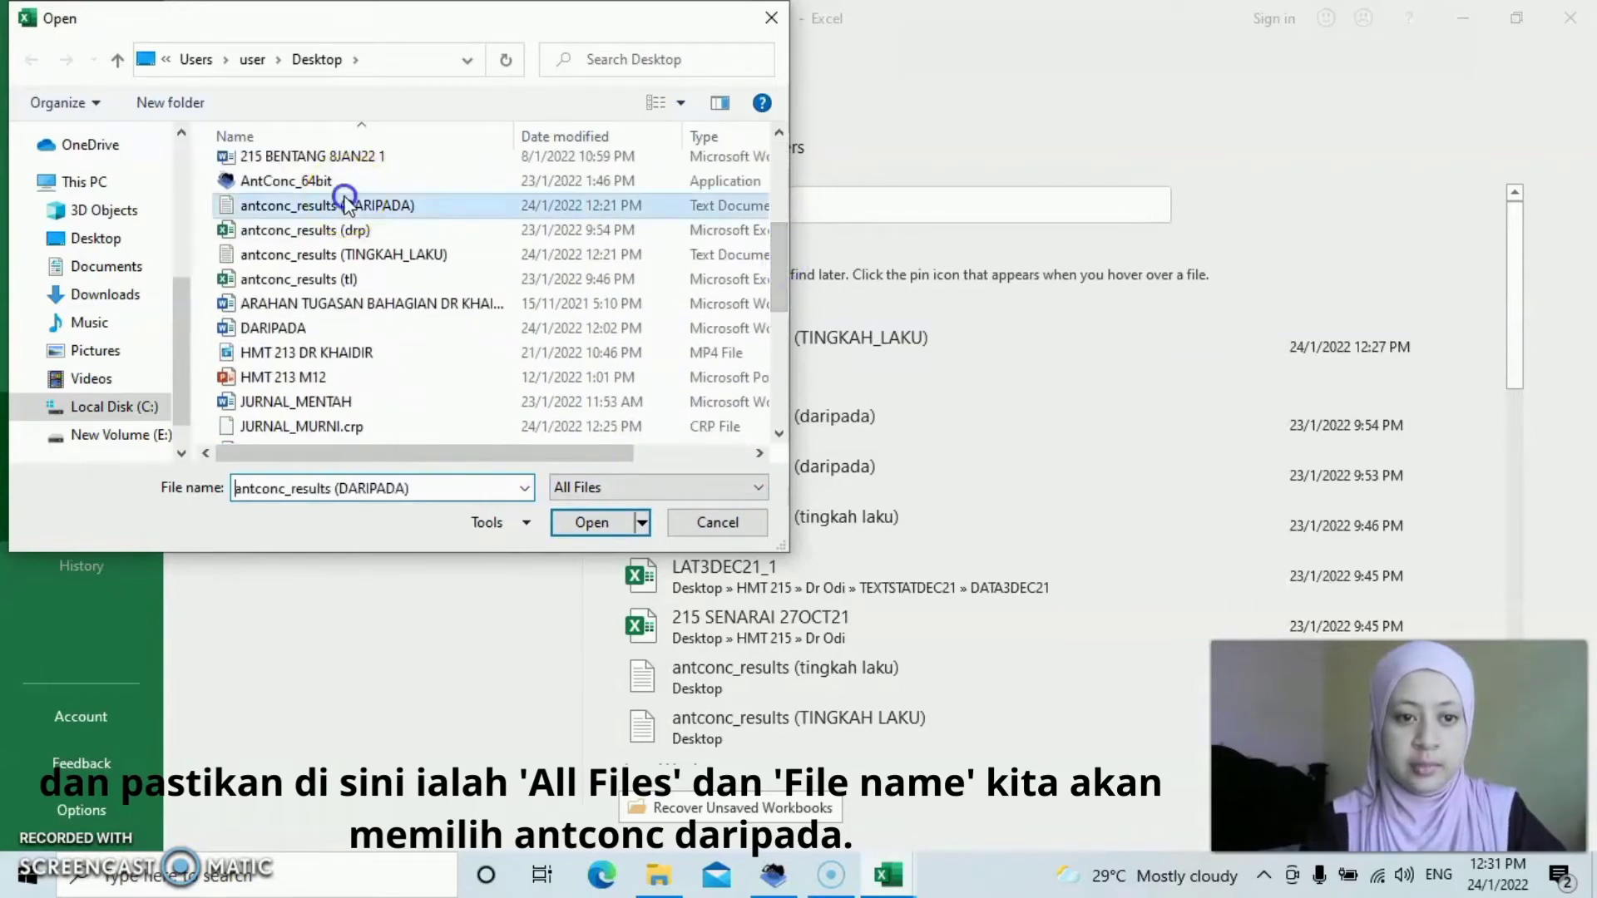
pyautogui.click(592, 521)
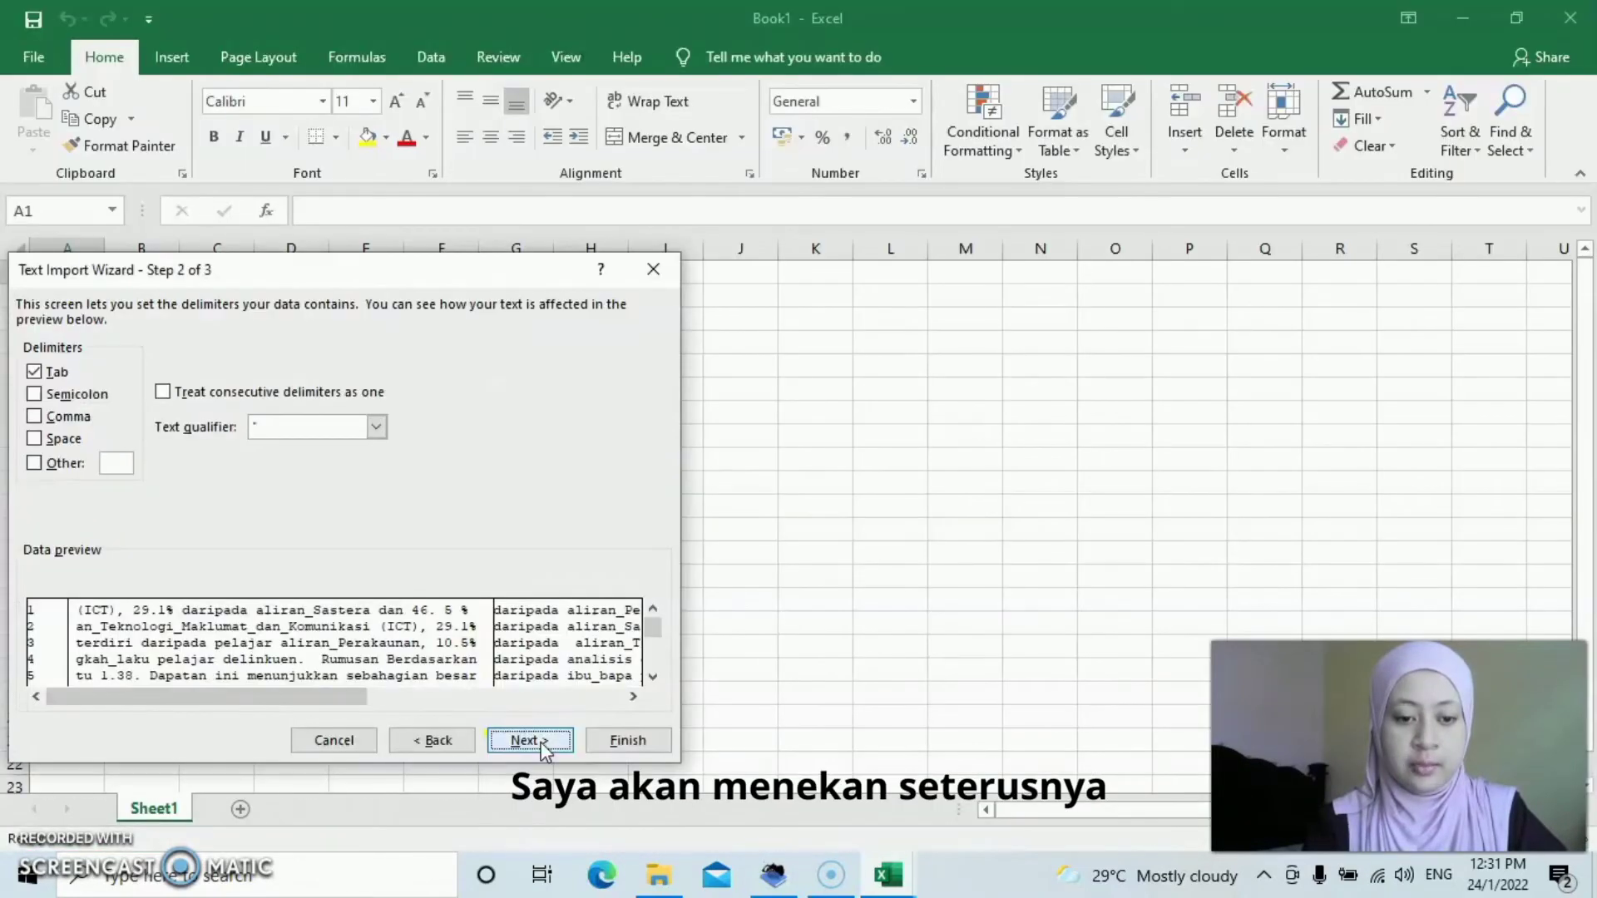
pyautogui.click(529, 739)
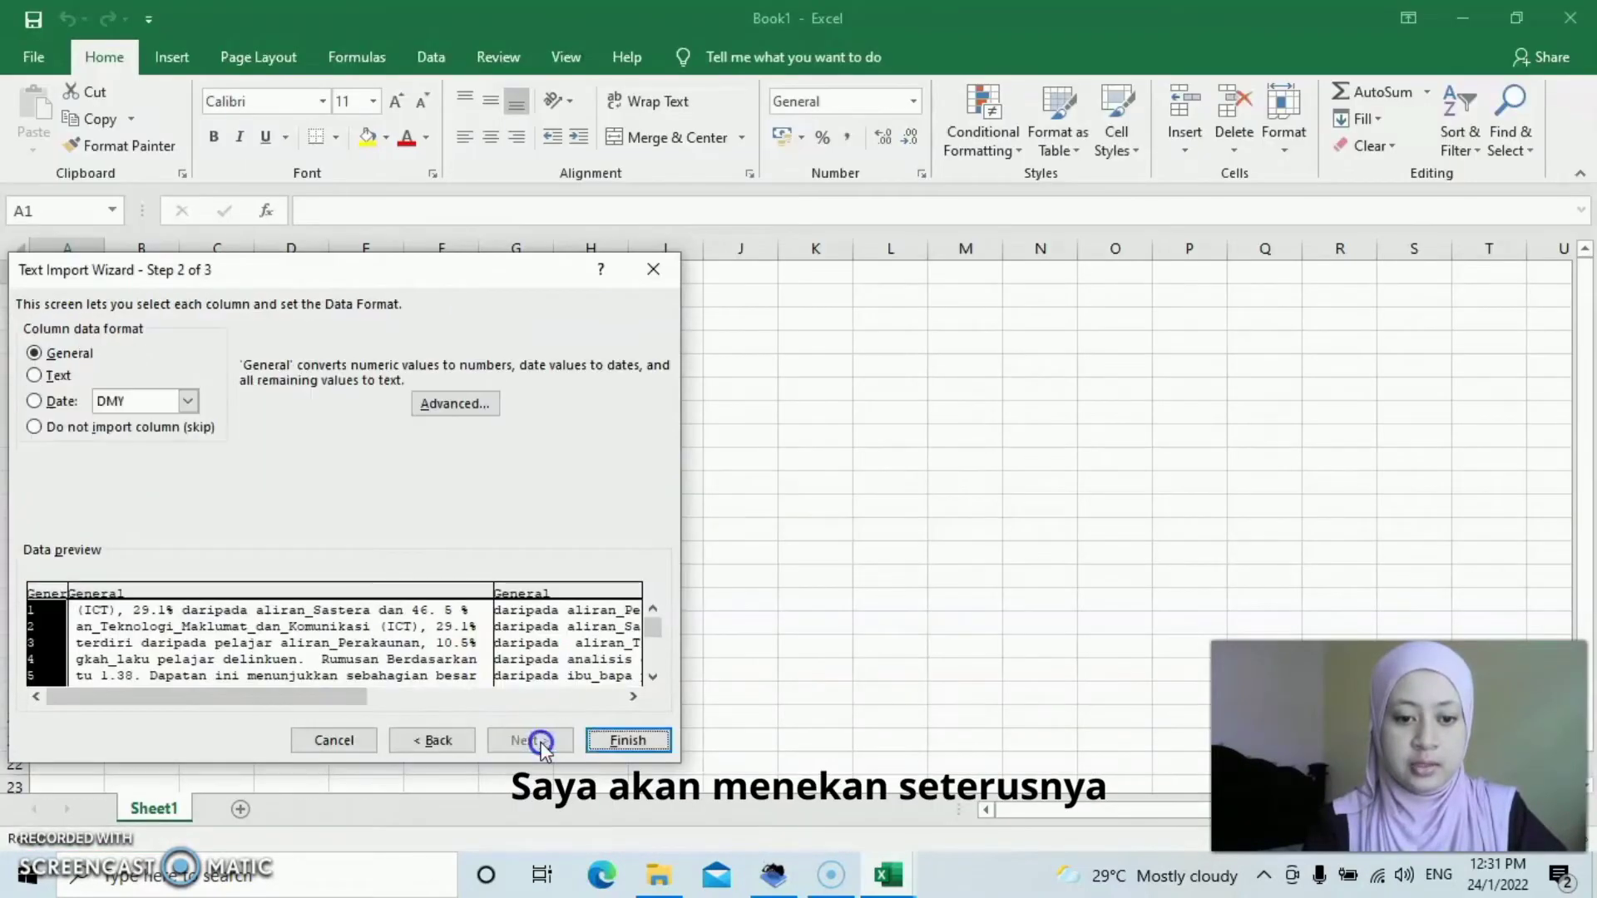
pyautogui.click(608, 743)
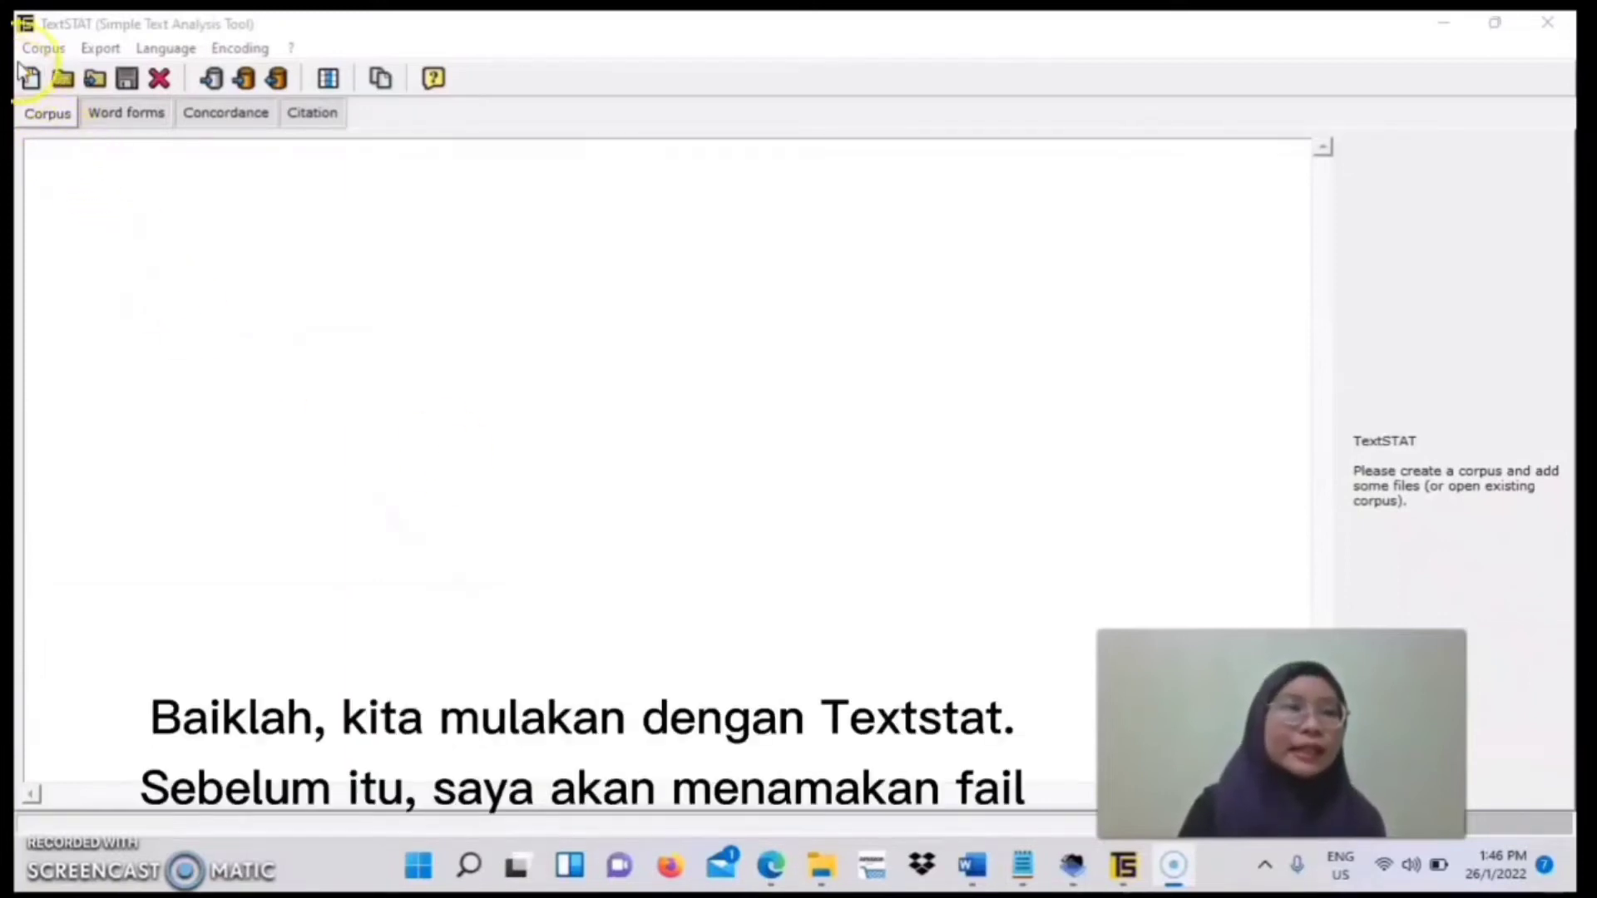
# In TextSTAT, create a new corpus named jurnal_video_hmt215 in Documents, replacing the existing file, and dismiss the encoding notice
pyautogui.click(42, 48)
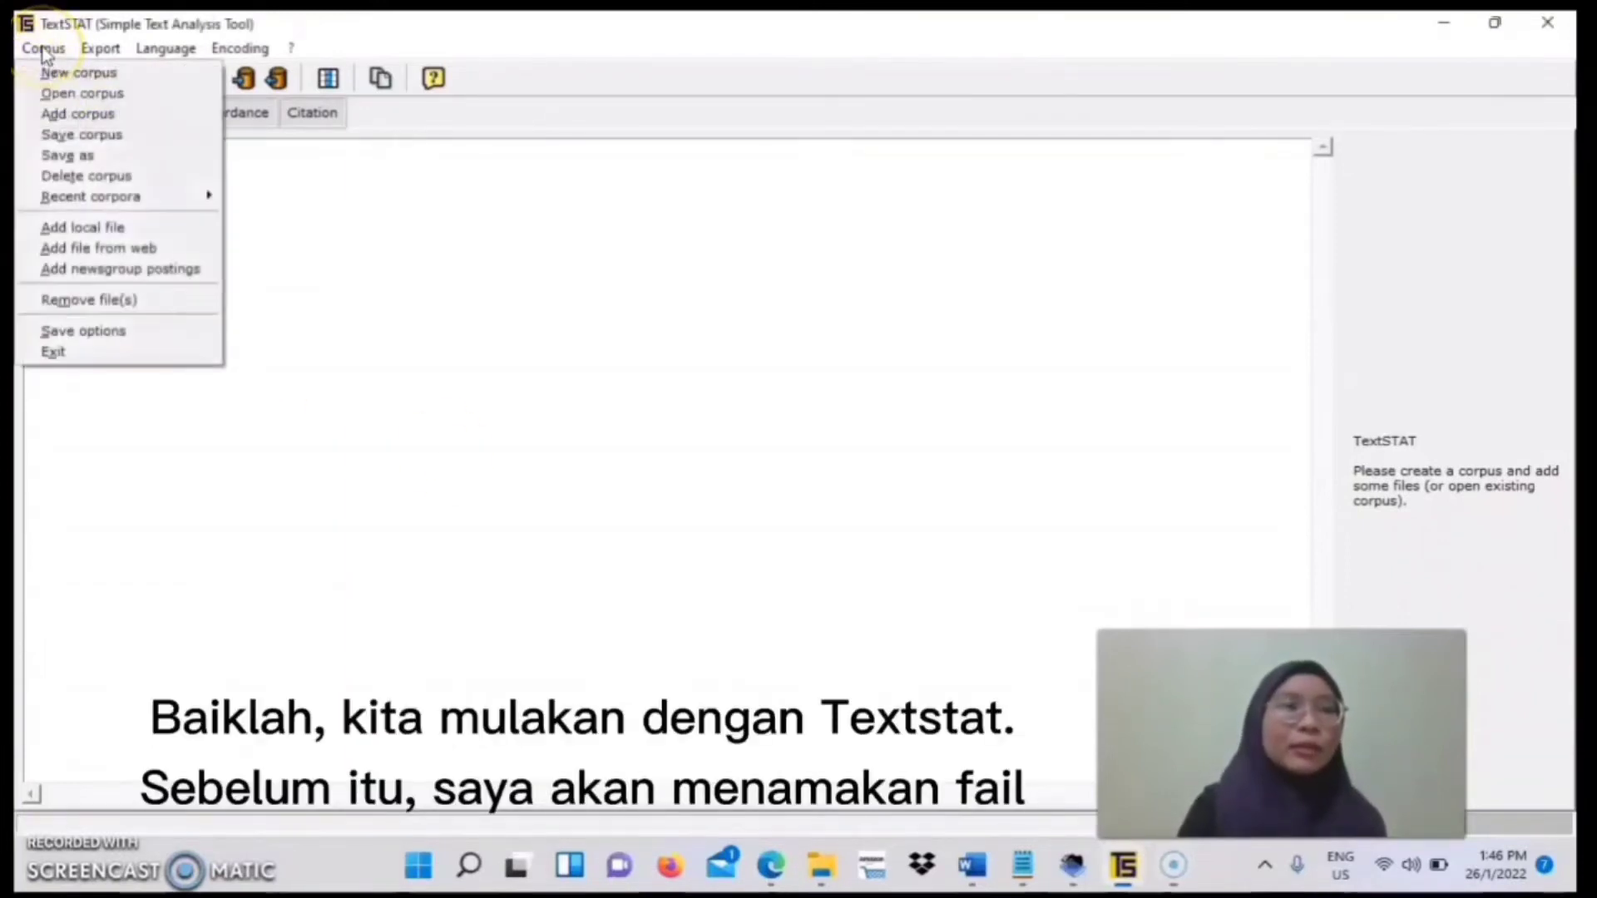
pyautogui.click(77, 75)
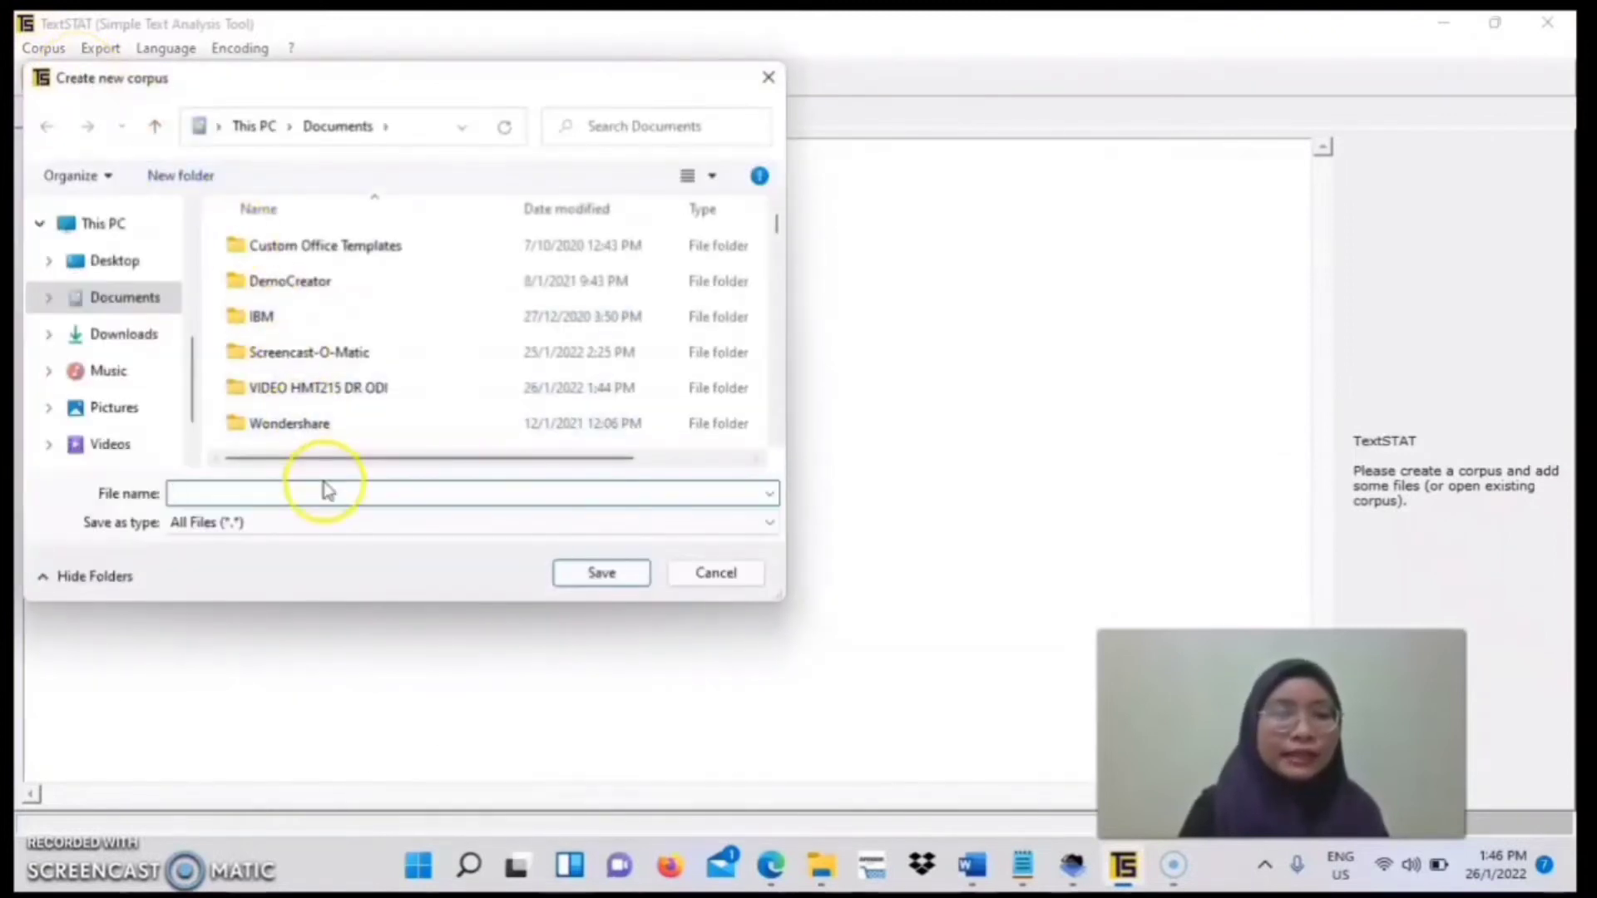
pyautogui.click(326, 491)
pyautogui.write('jurnal_v')
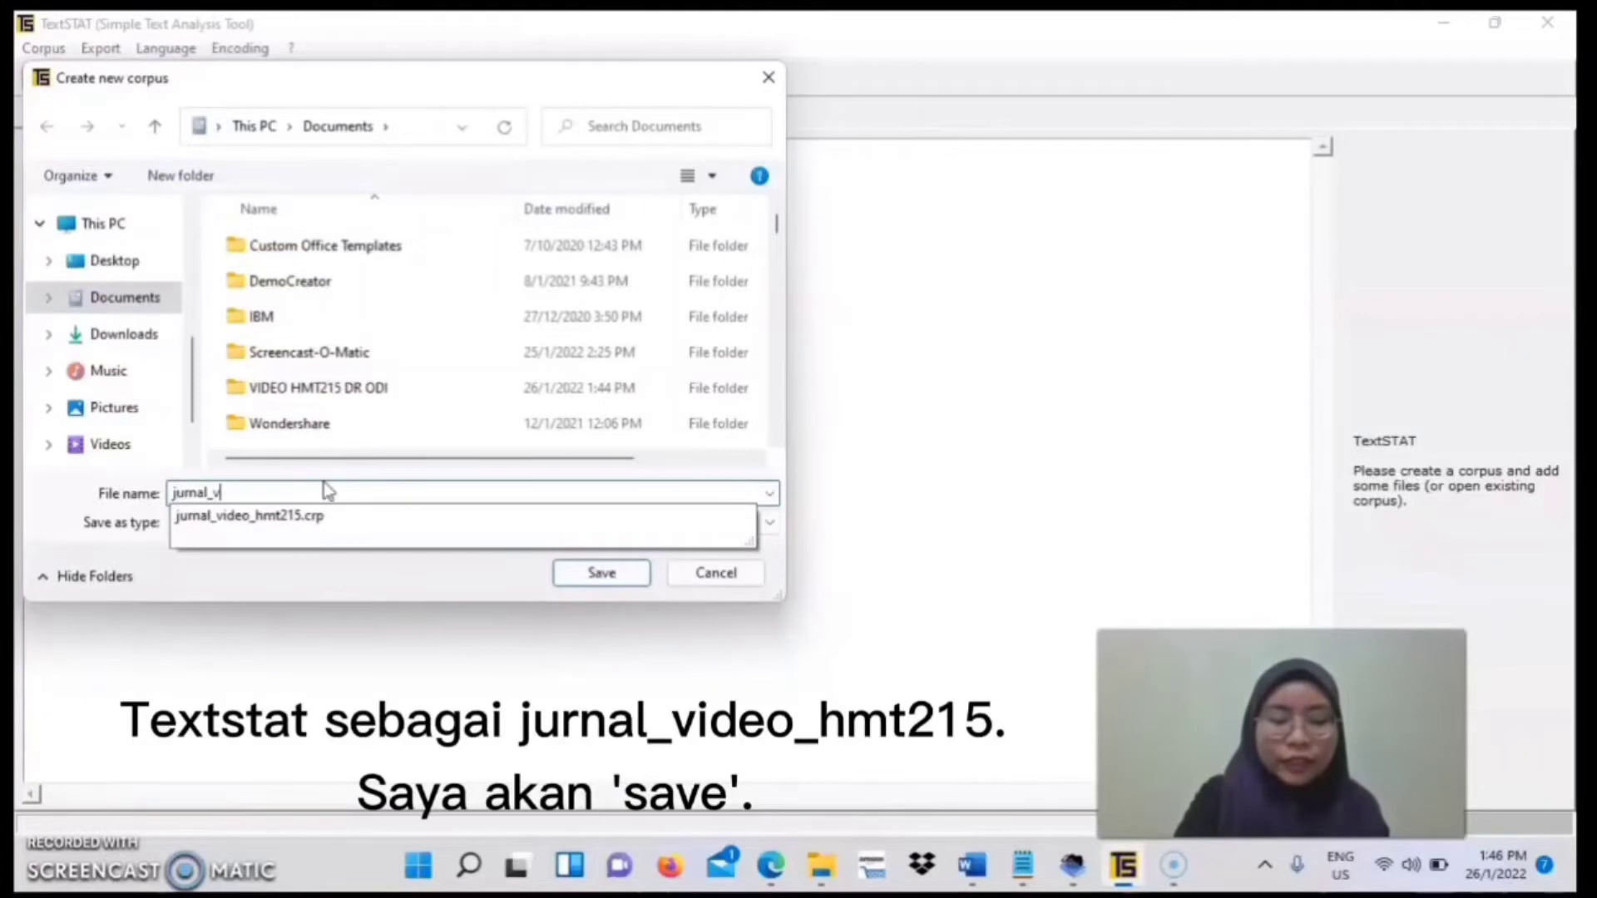
pyautogui.write('ideo_hmt215')
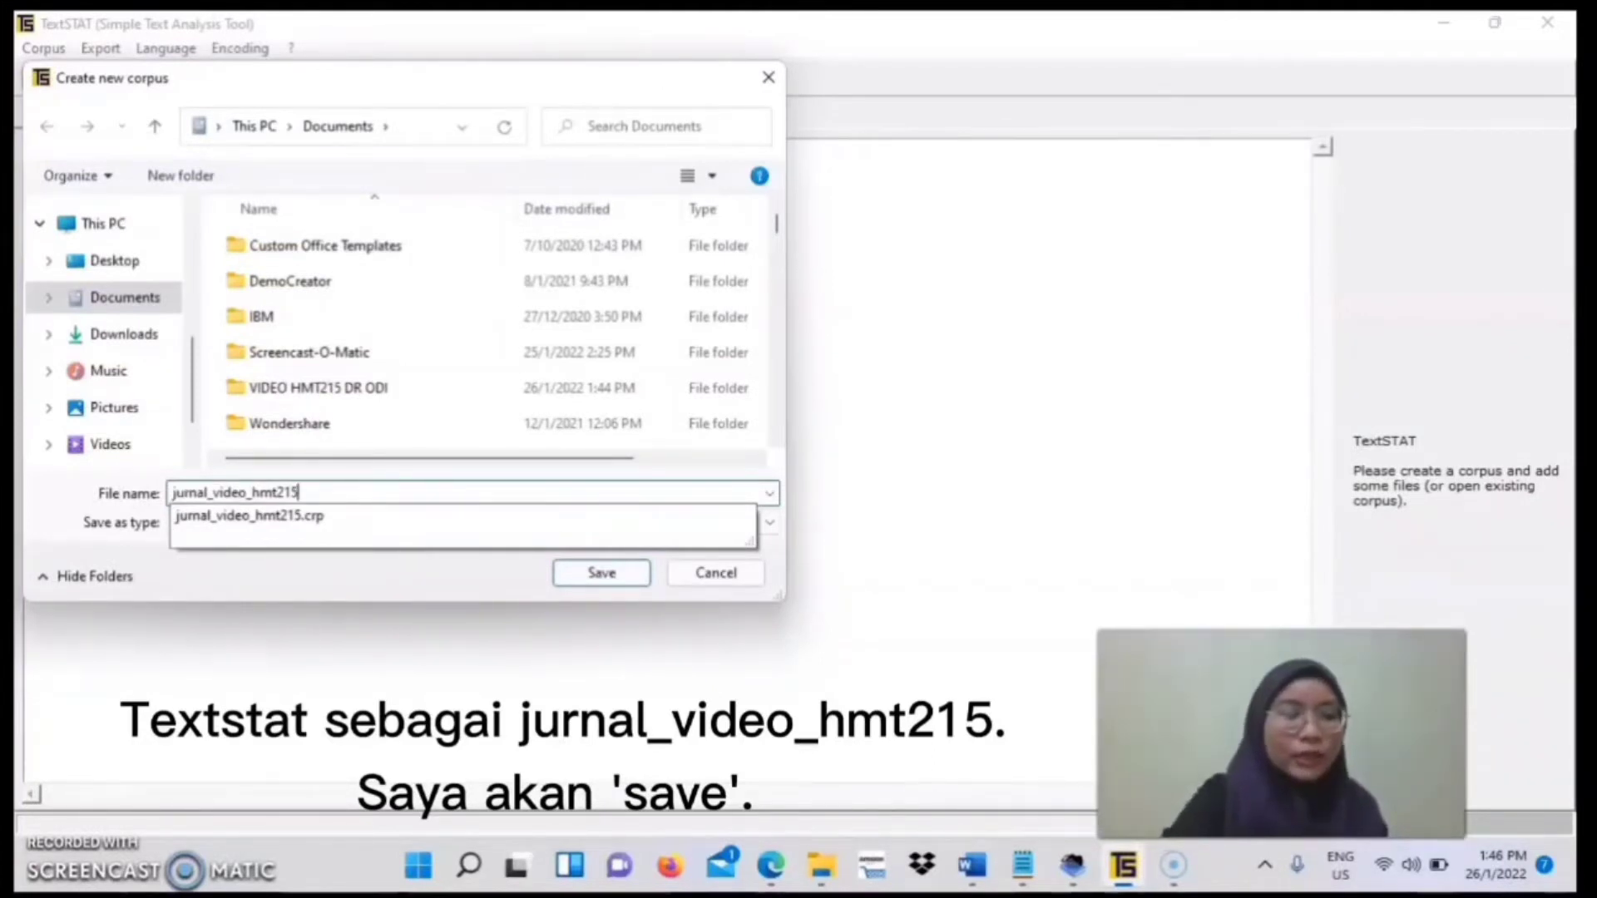
pyautogui.click(592, 577)
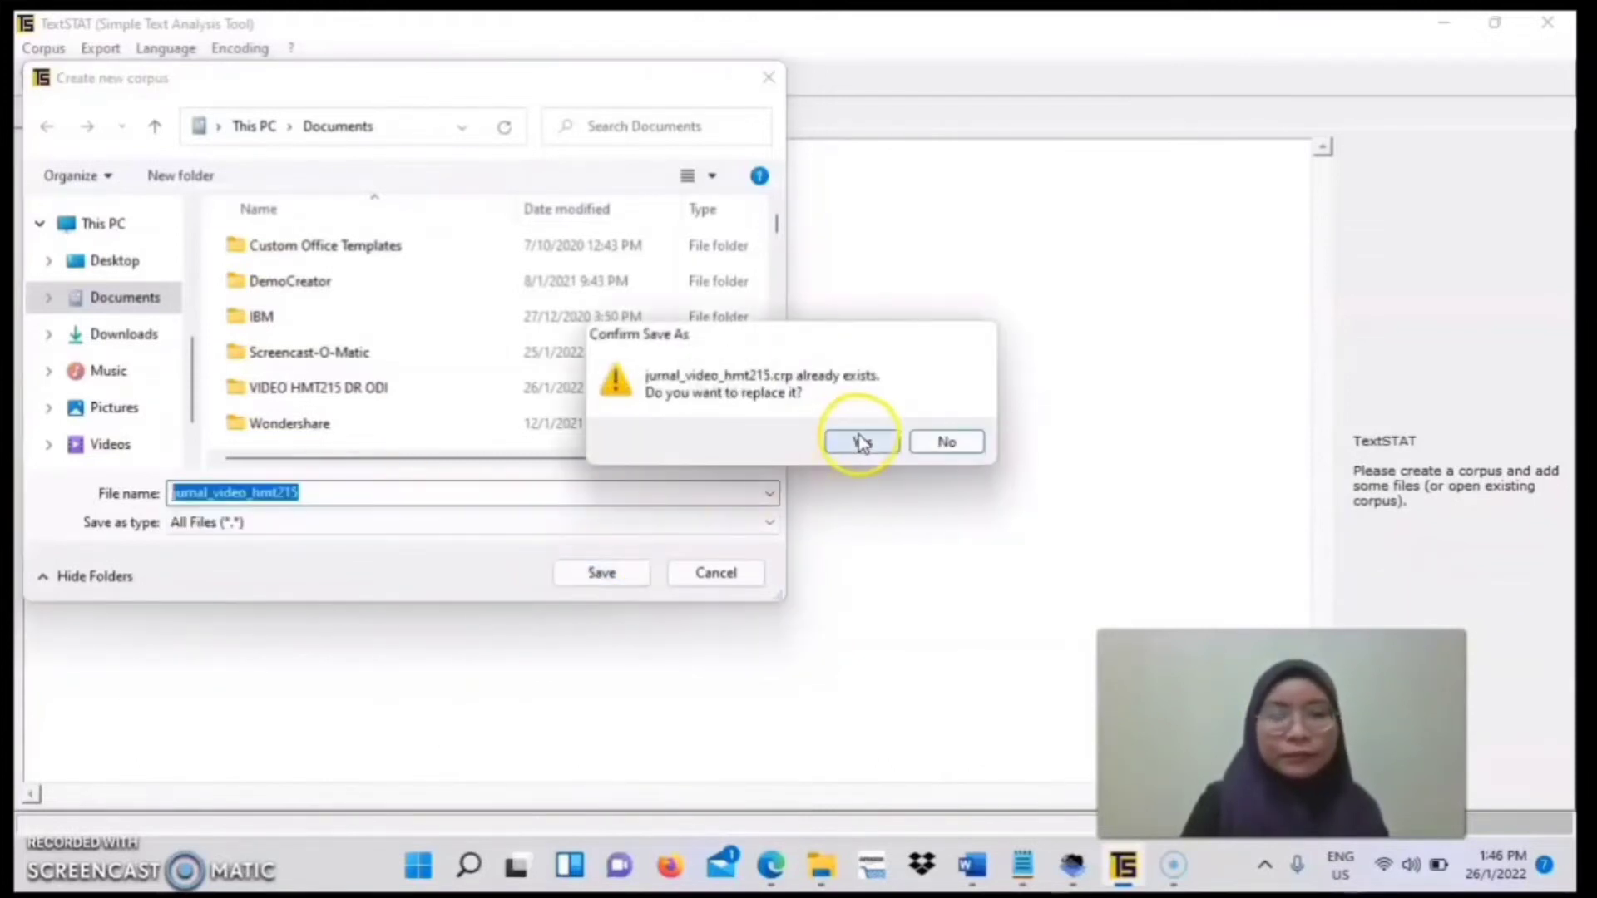
pyautogui.click(860, 438)
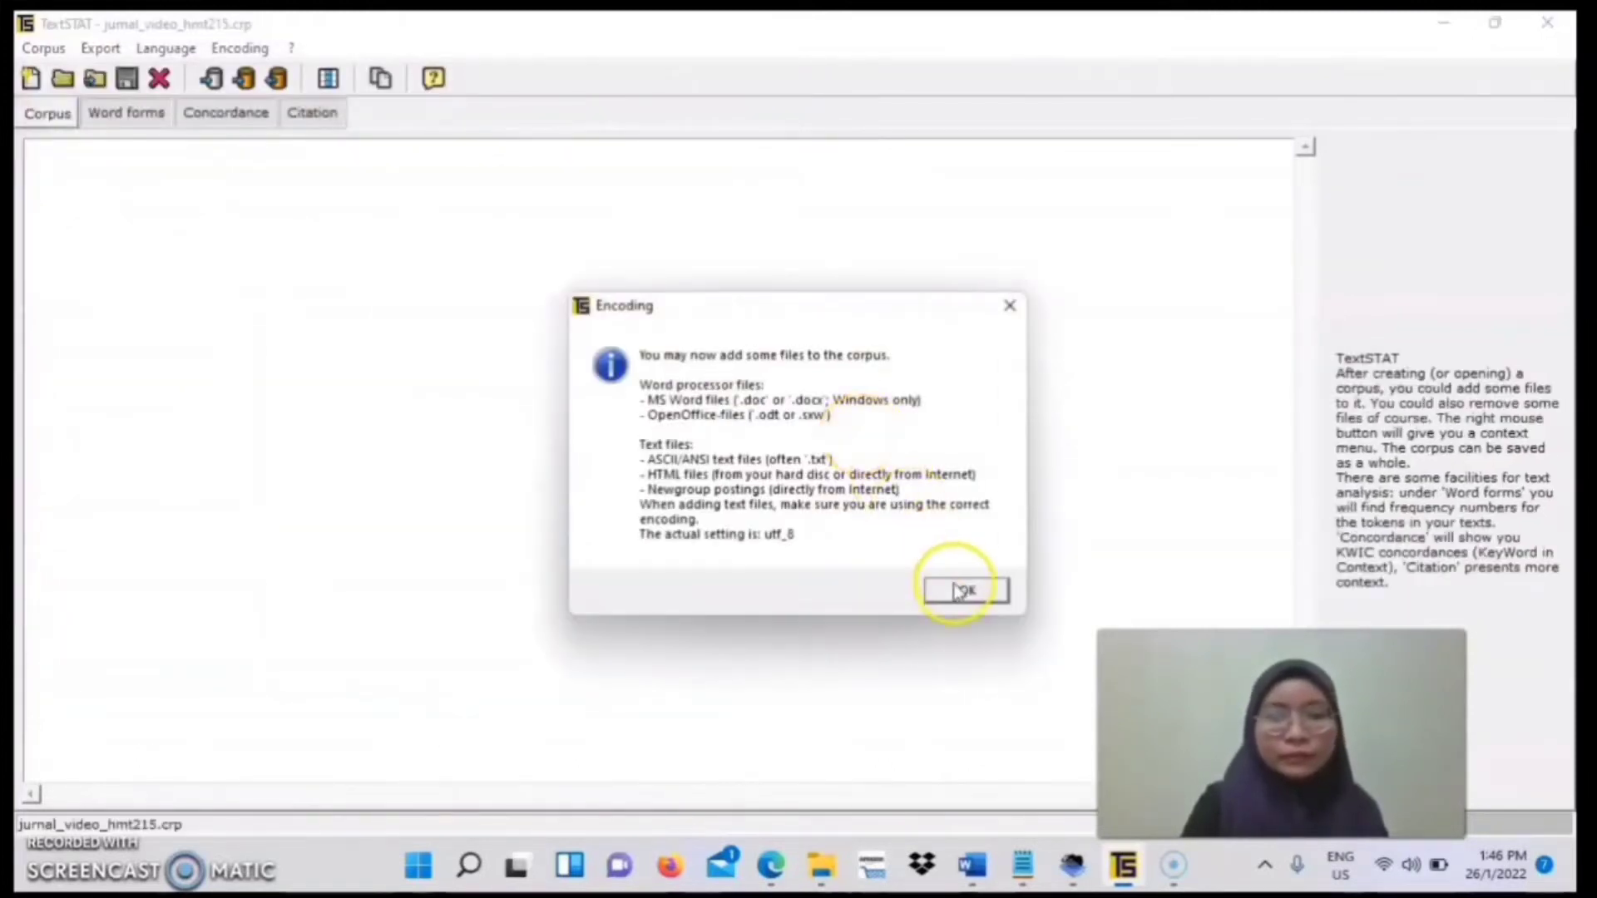
pyautogui.click(956, 585)
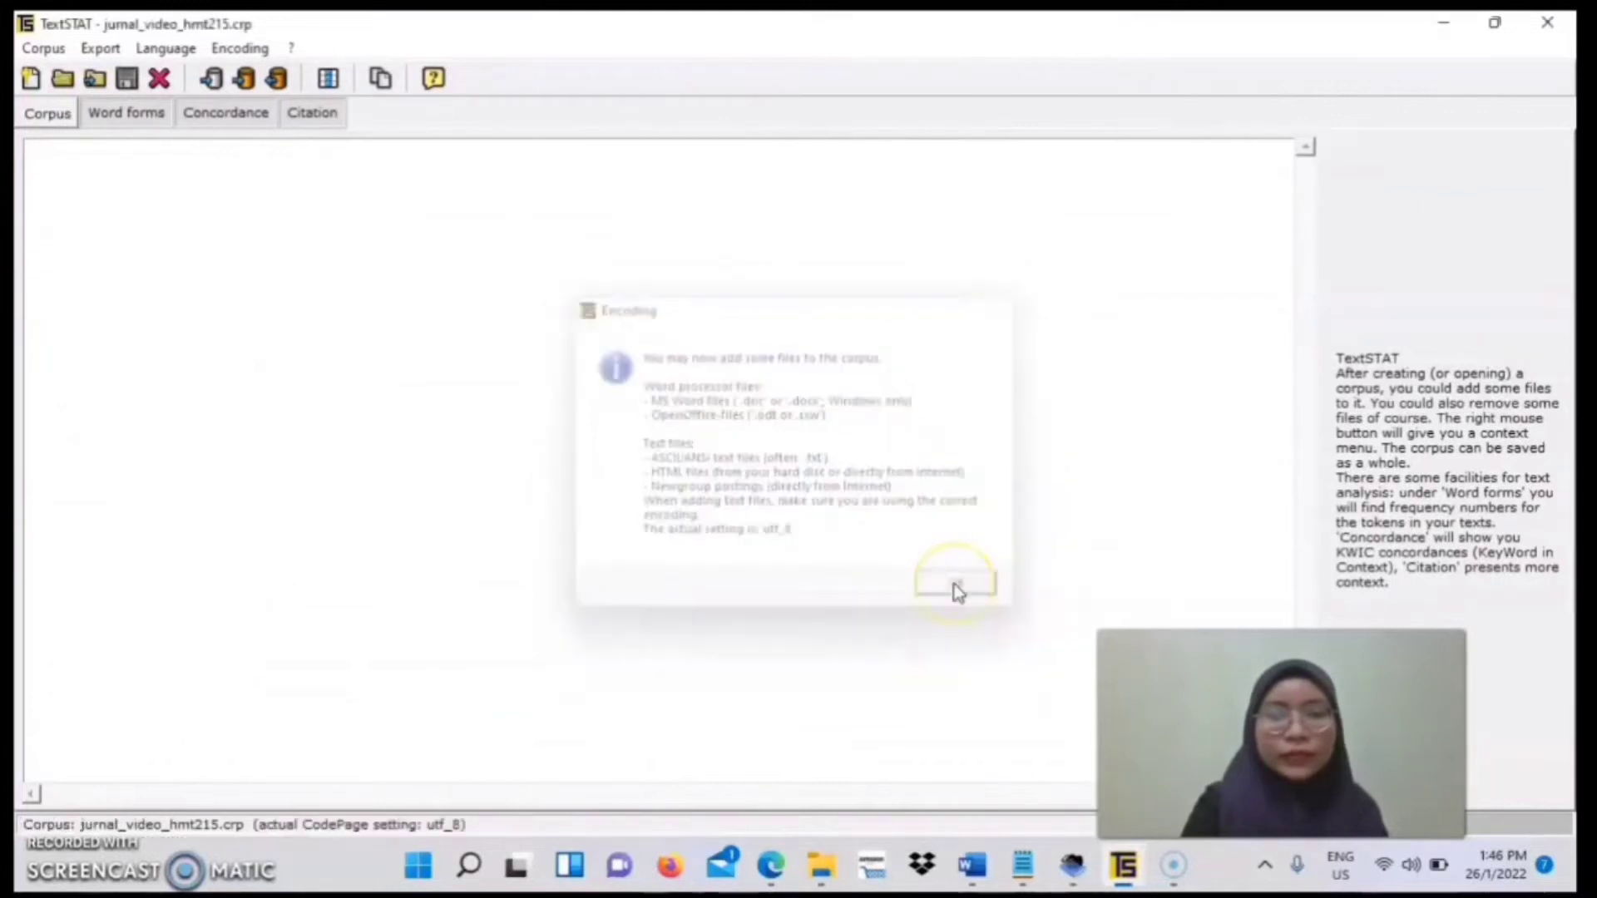
# Add the jurnal_murni Word document from the VIDEO HMT215 folder to the corpus as a local file
pyautogui.click(55, 51)
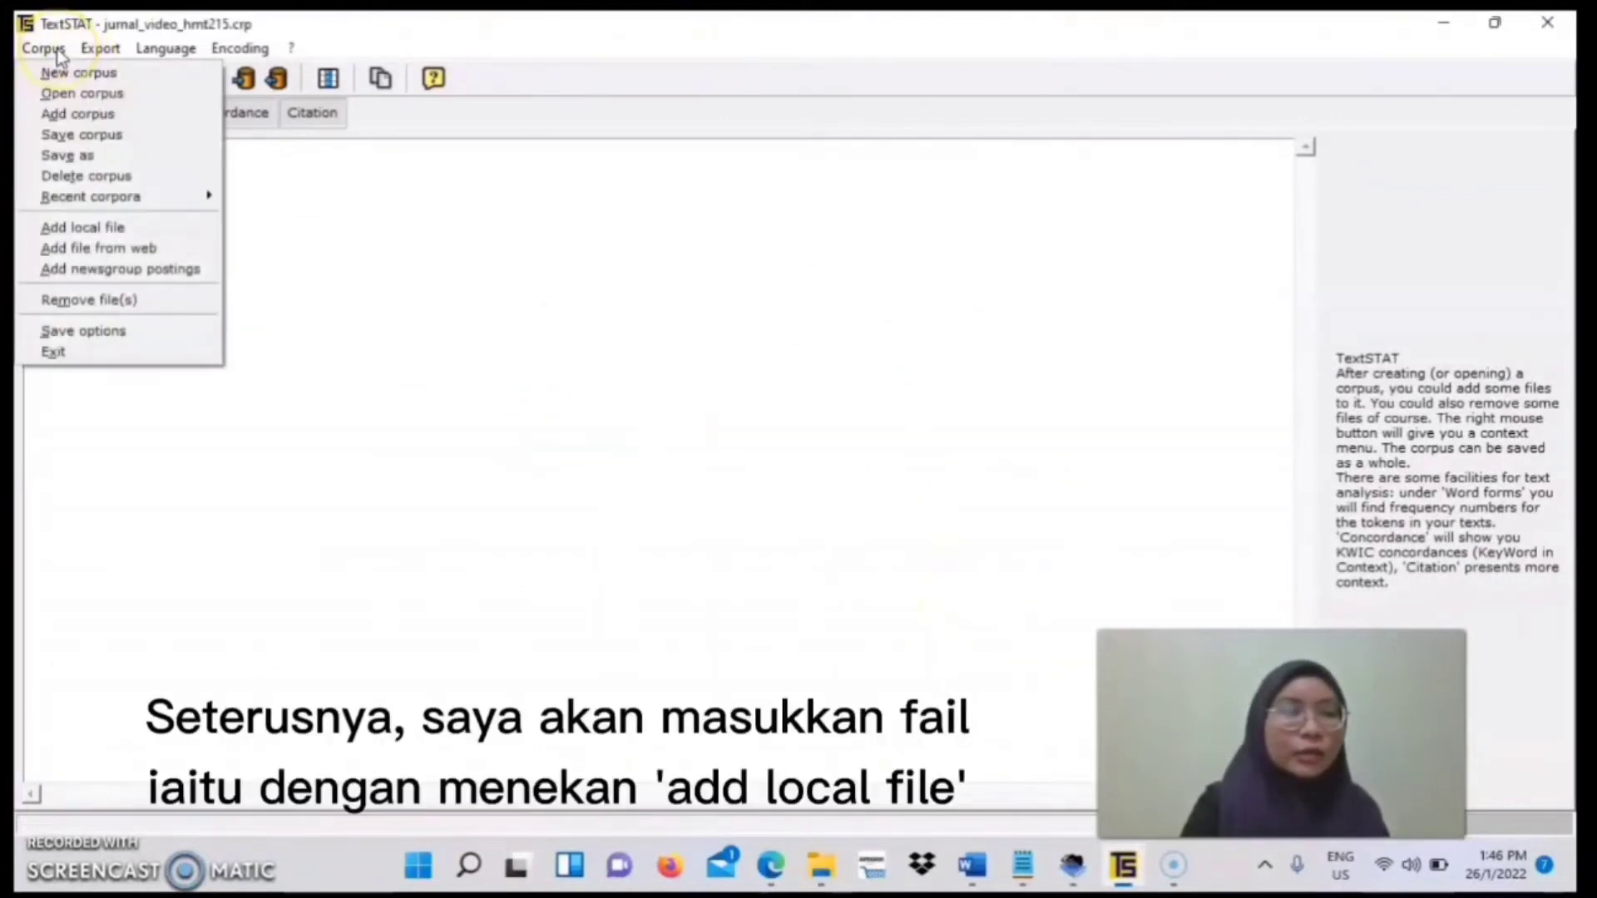
pyautogui.click(150, 230)
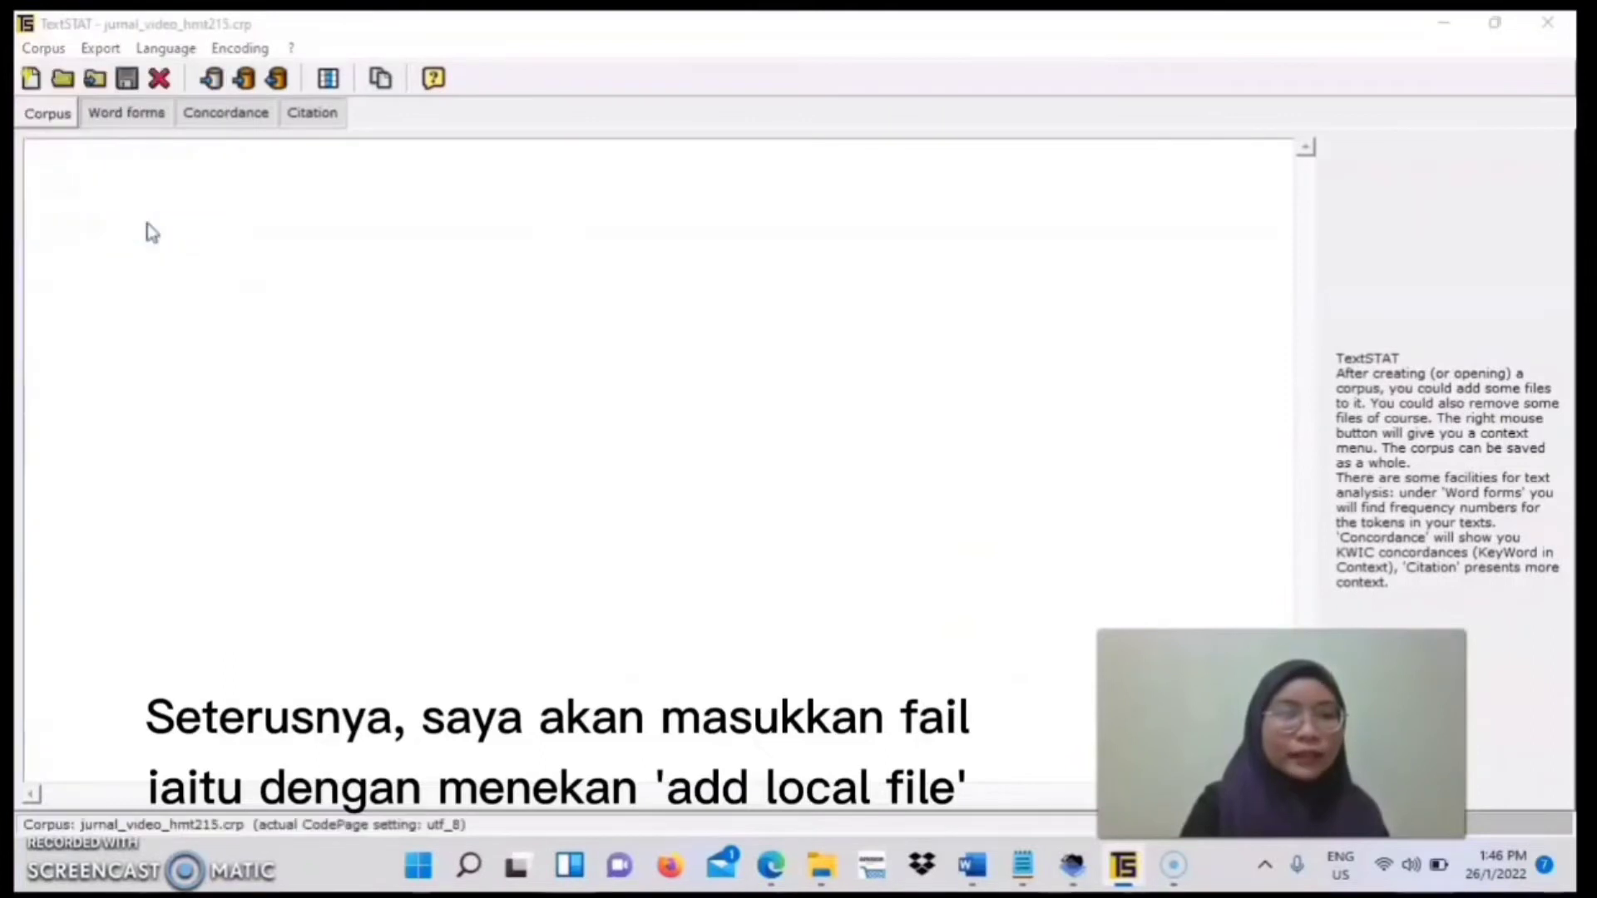
pyautogui.click(270, 256)
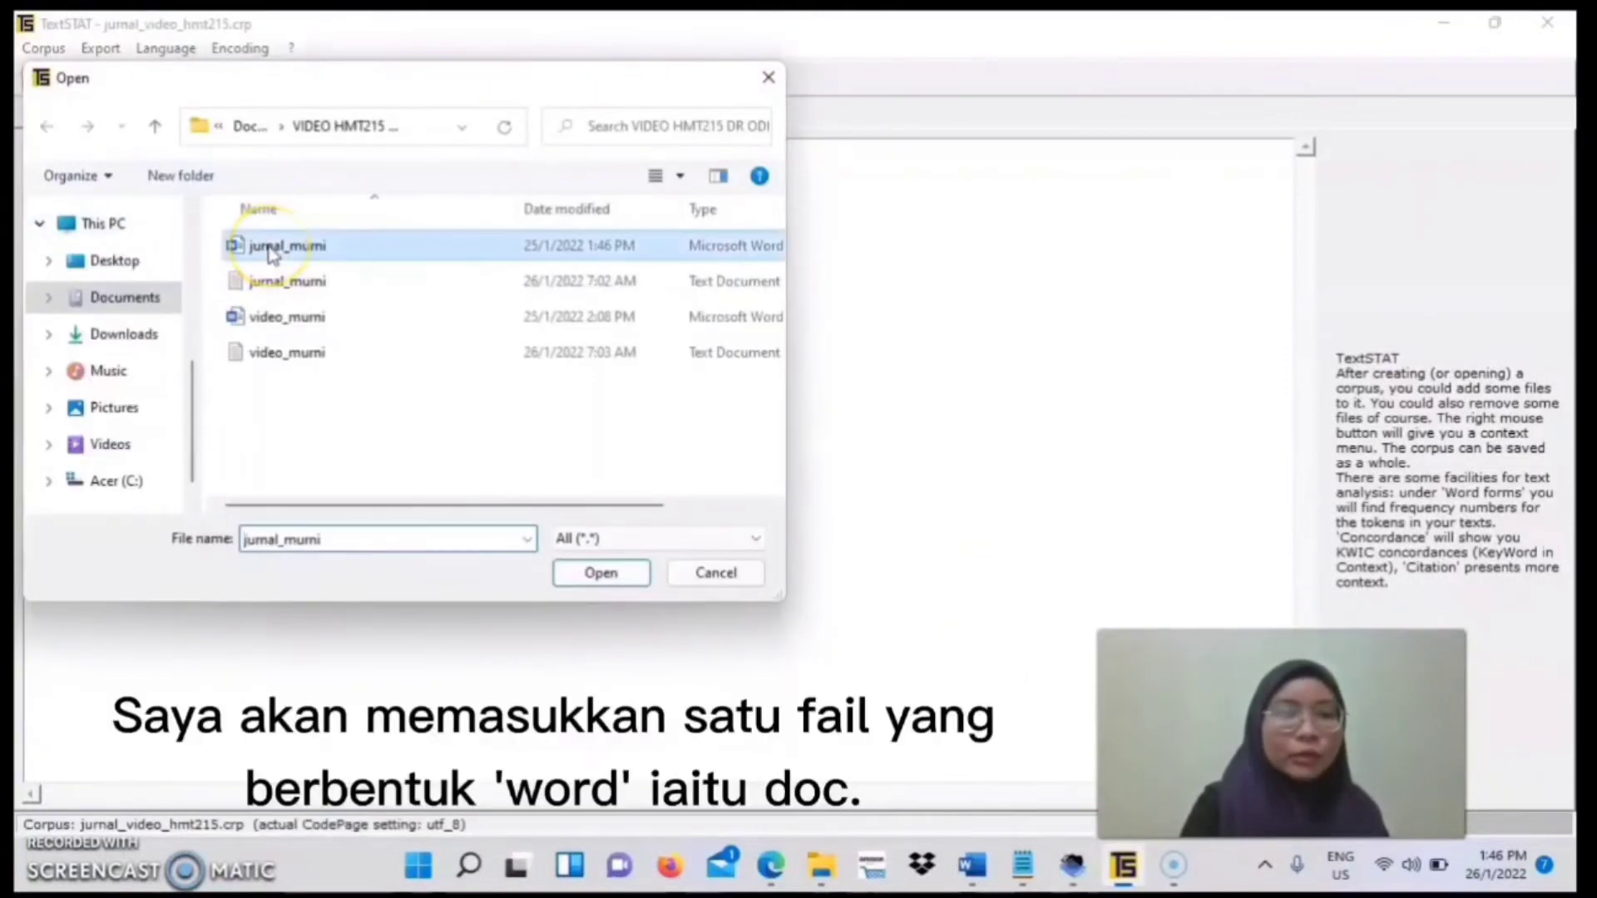
pyautogui.click(601, 573)
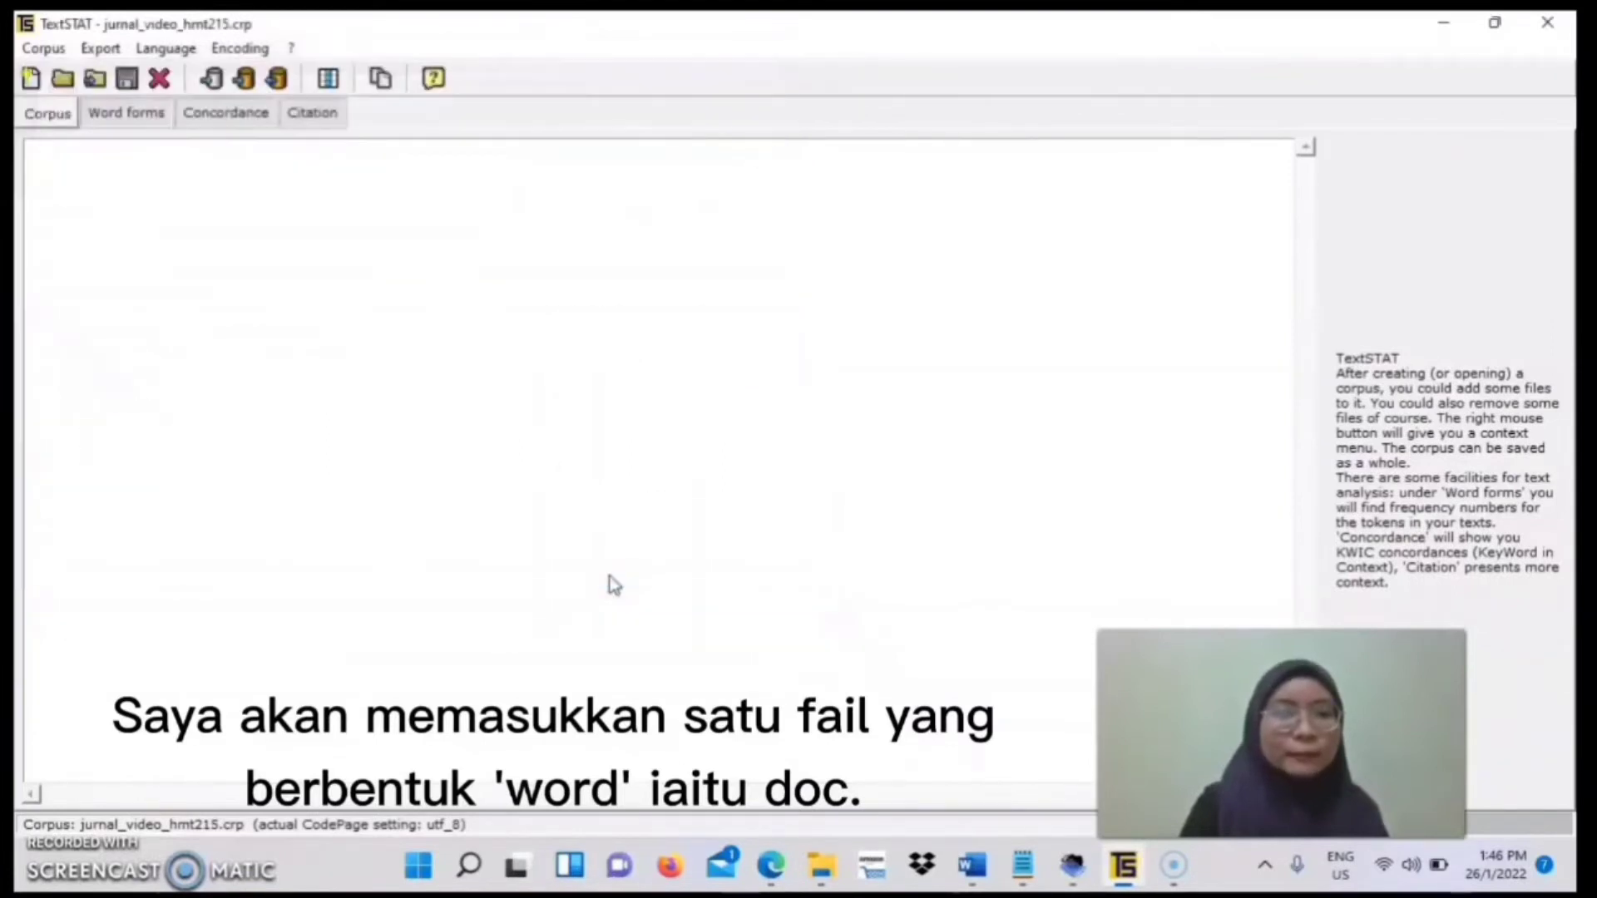
# Add the video_murni text document from the same folder to the corpus as a second local file
pyautogui.click(43, 47)
pyautogui.click(132, 227)
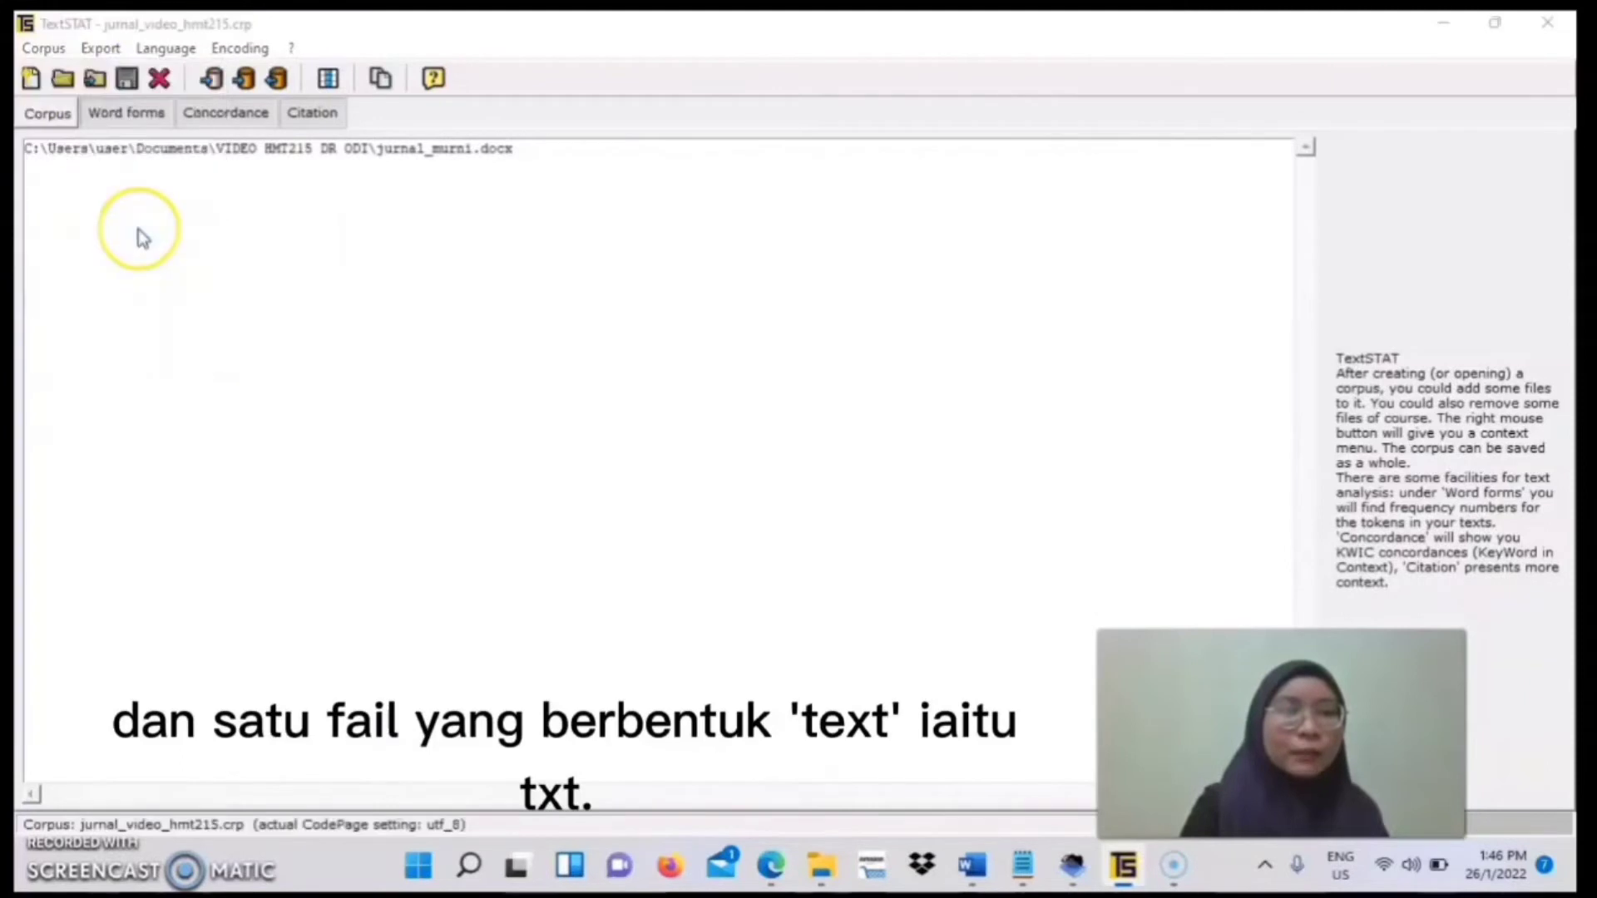
pyautogui.click(293, 358)
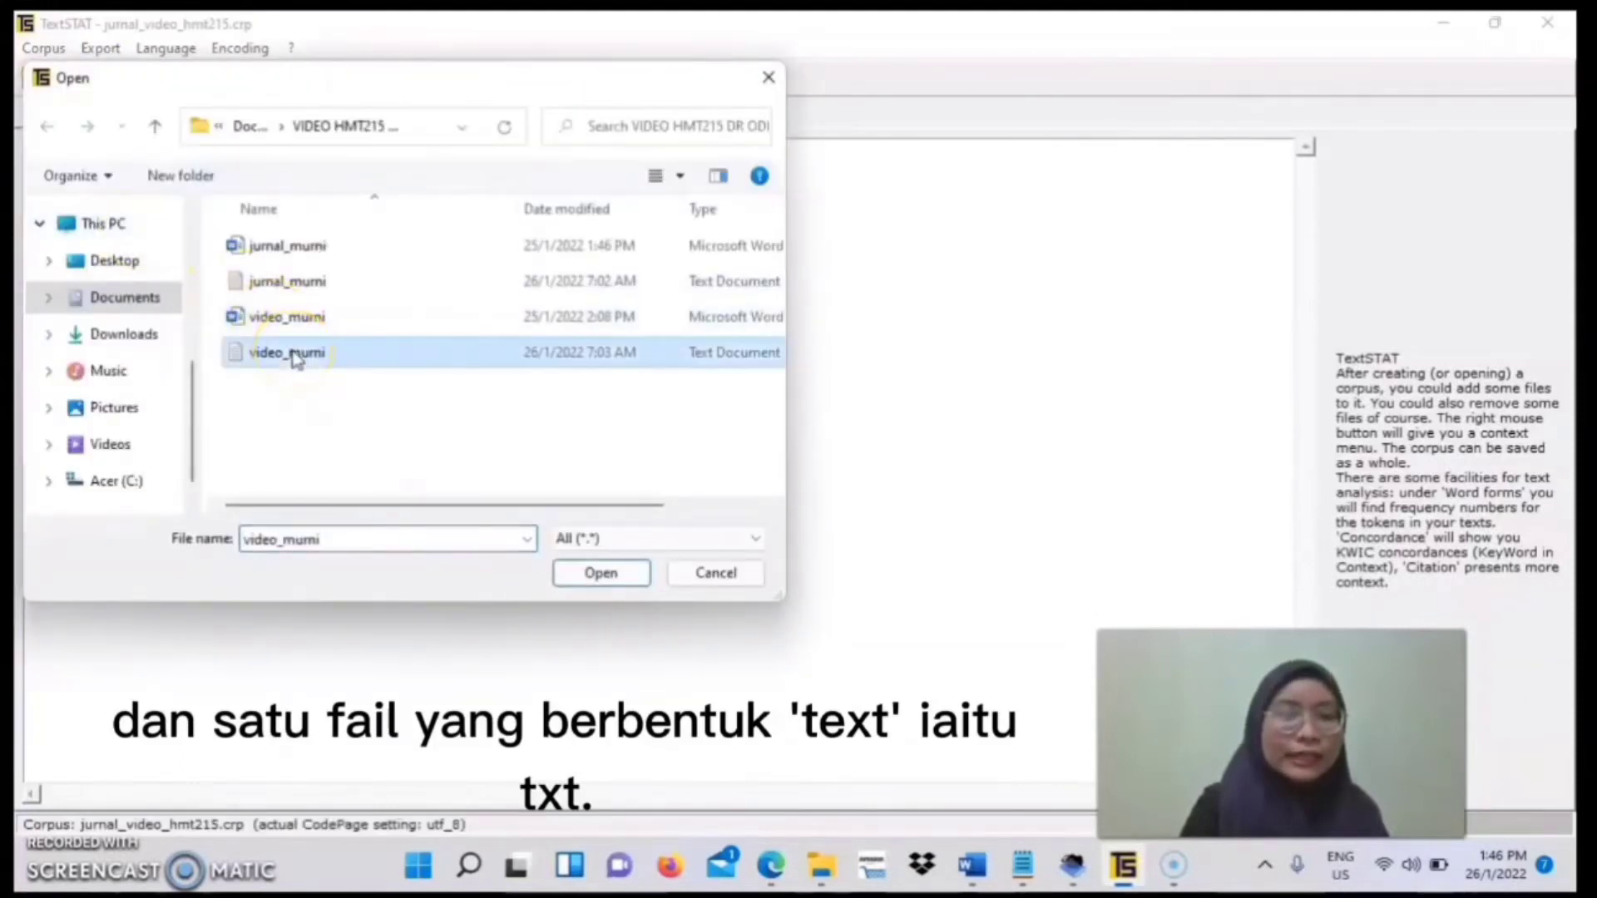
pyautogui.click(602, 574)
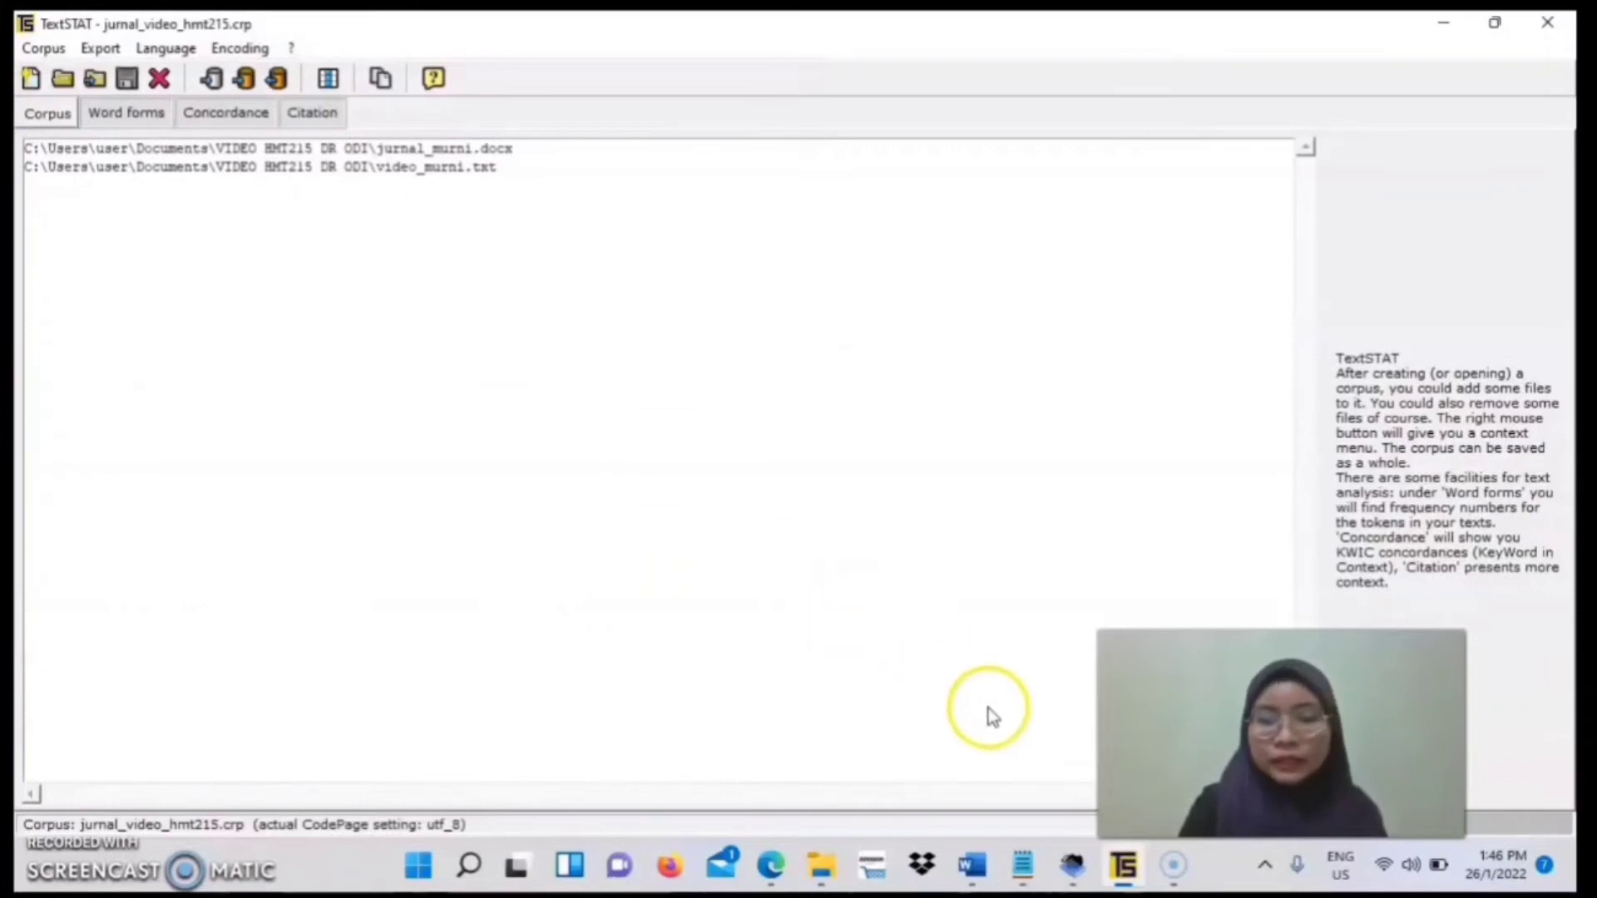
# Switch to AntConc, start opening corpus files, browse to Documents, and keep the file type set to Text Files
pyautogui.click(1074, 863)
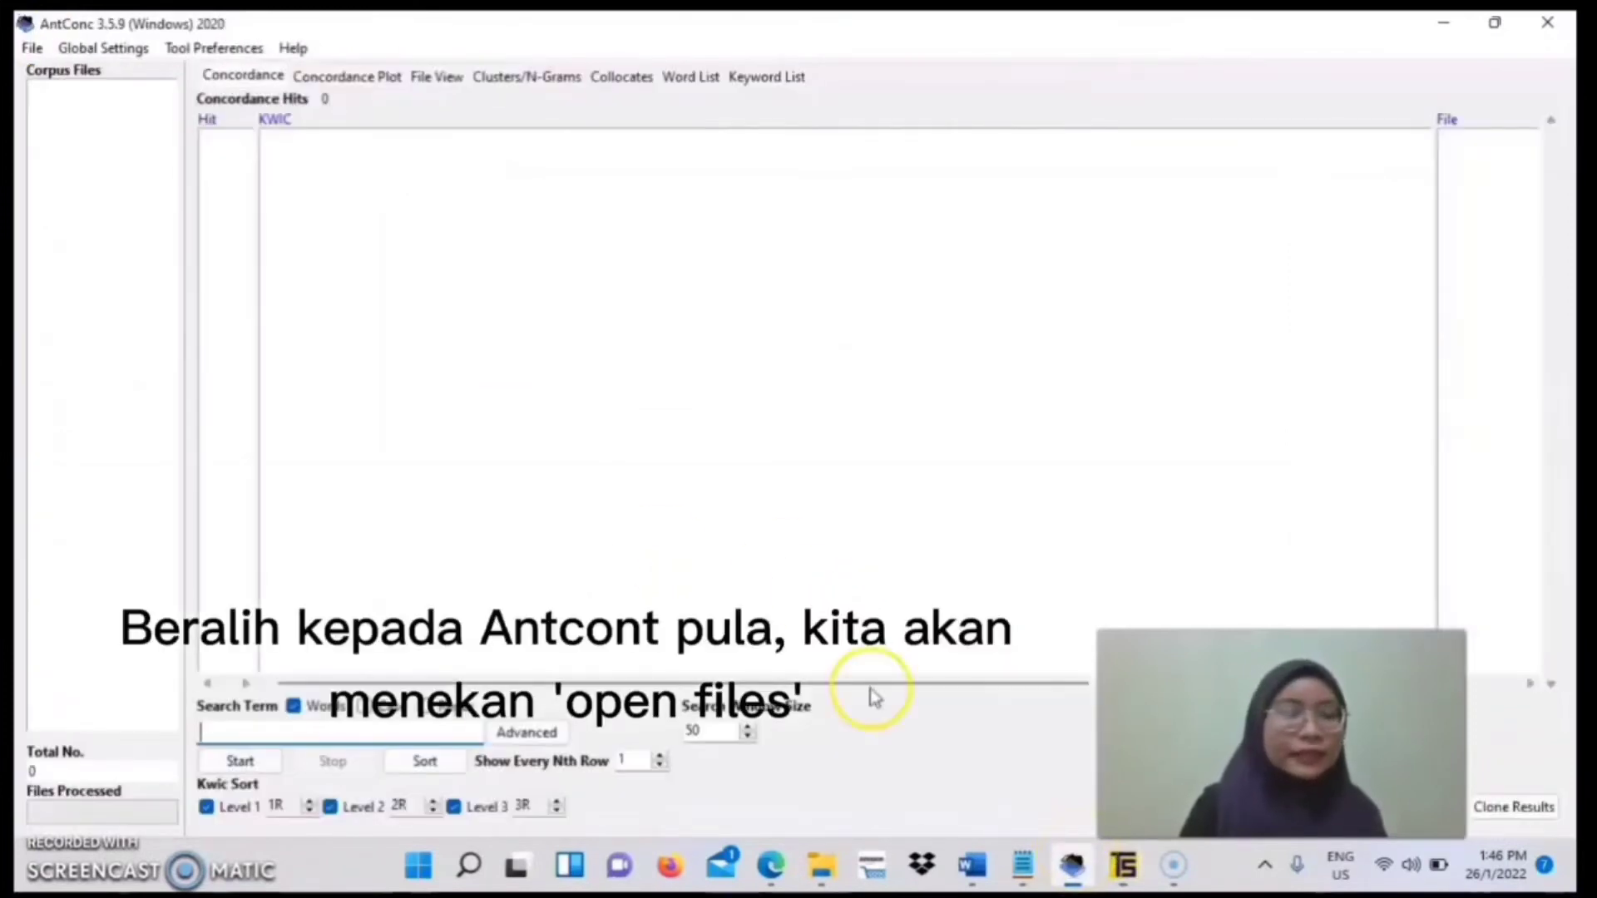
pyautogui.click(31, 48)
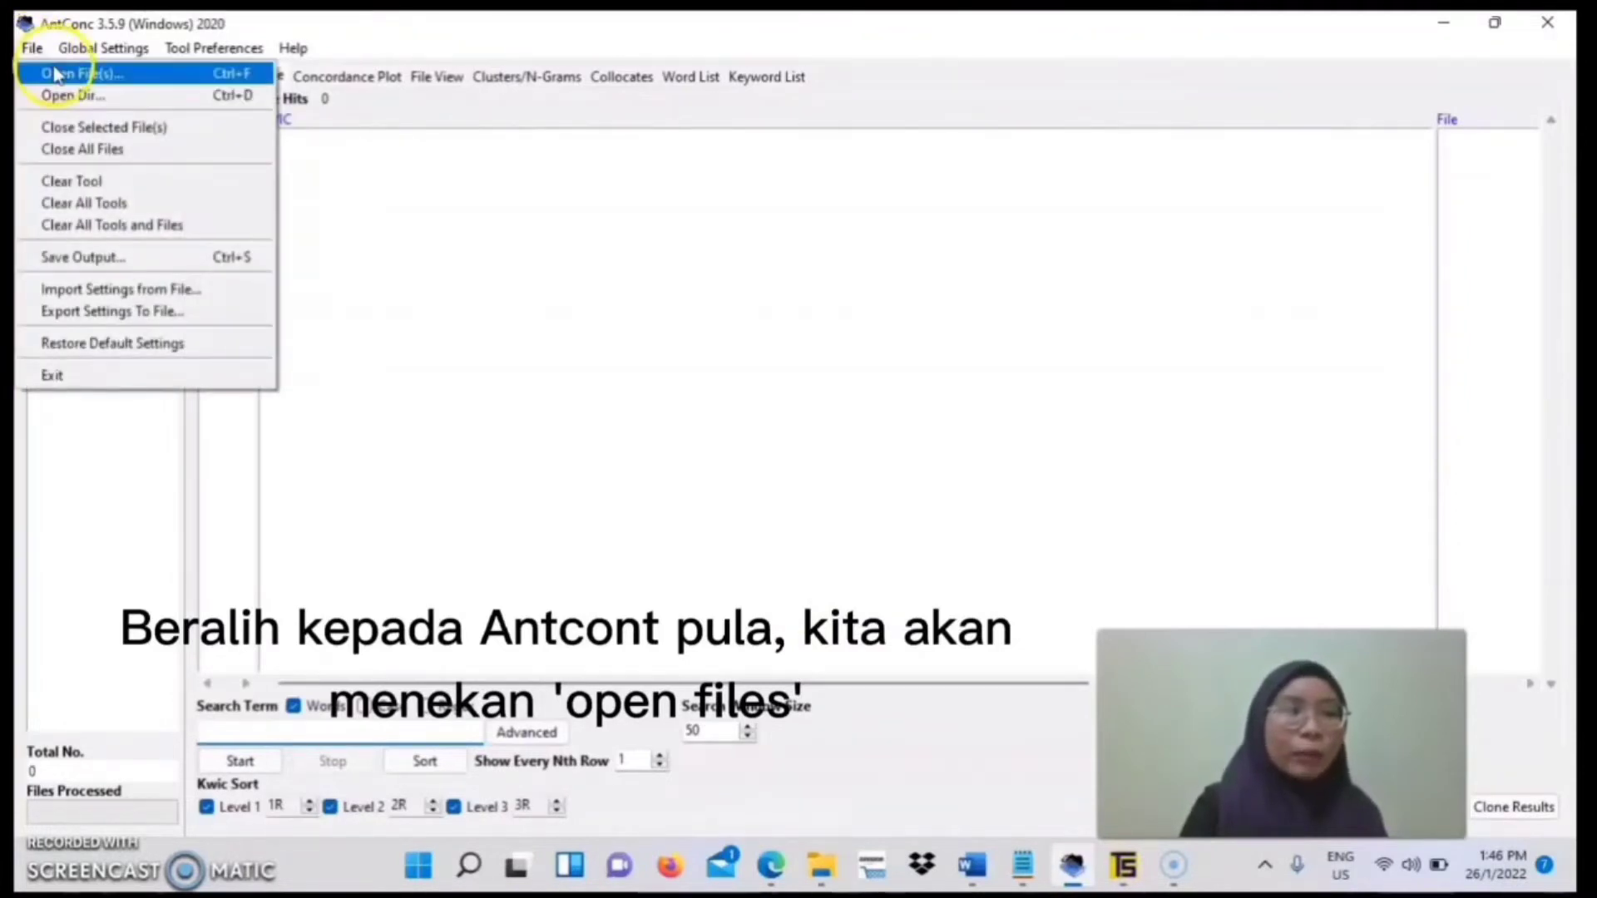
pyautogui.click(56, 72)
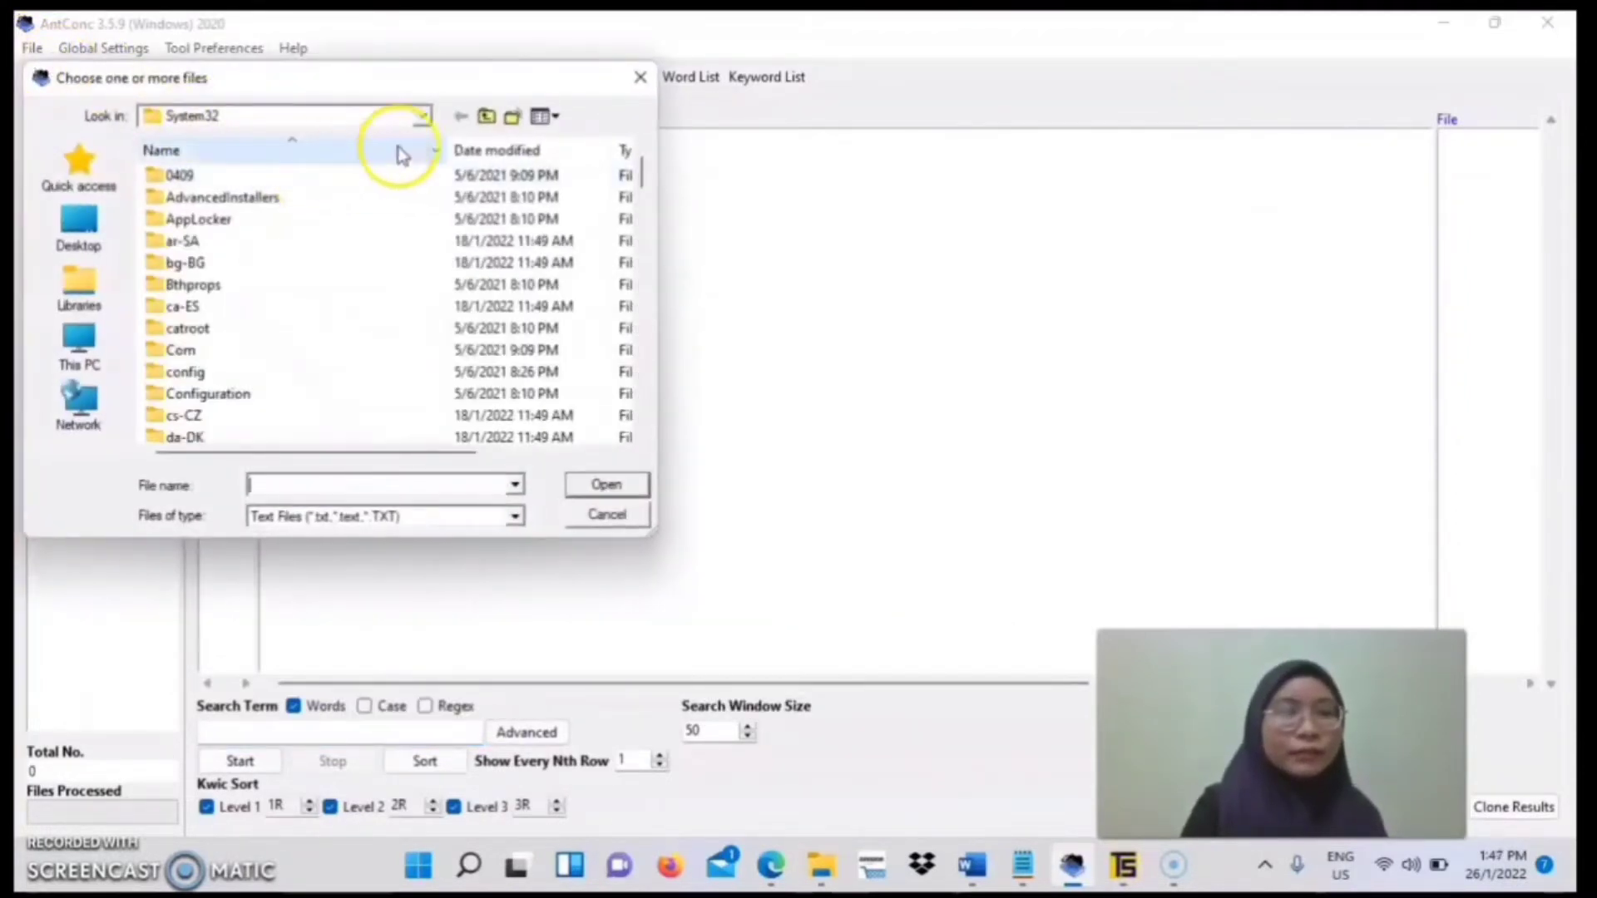
pyautogui.click(424, 117)
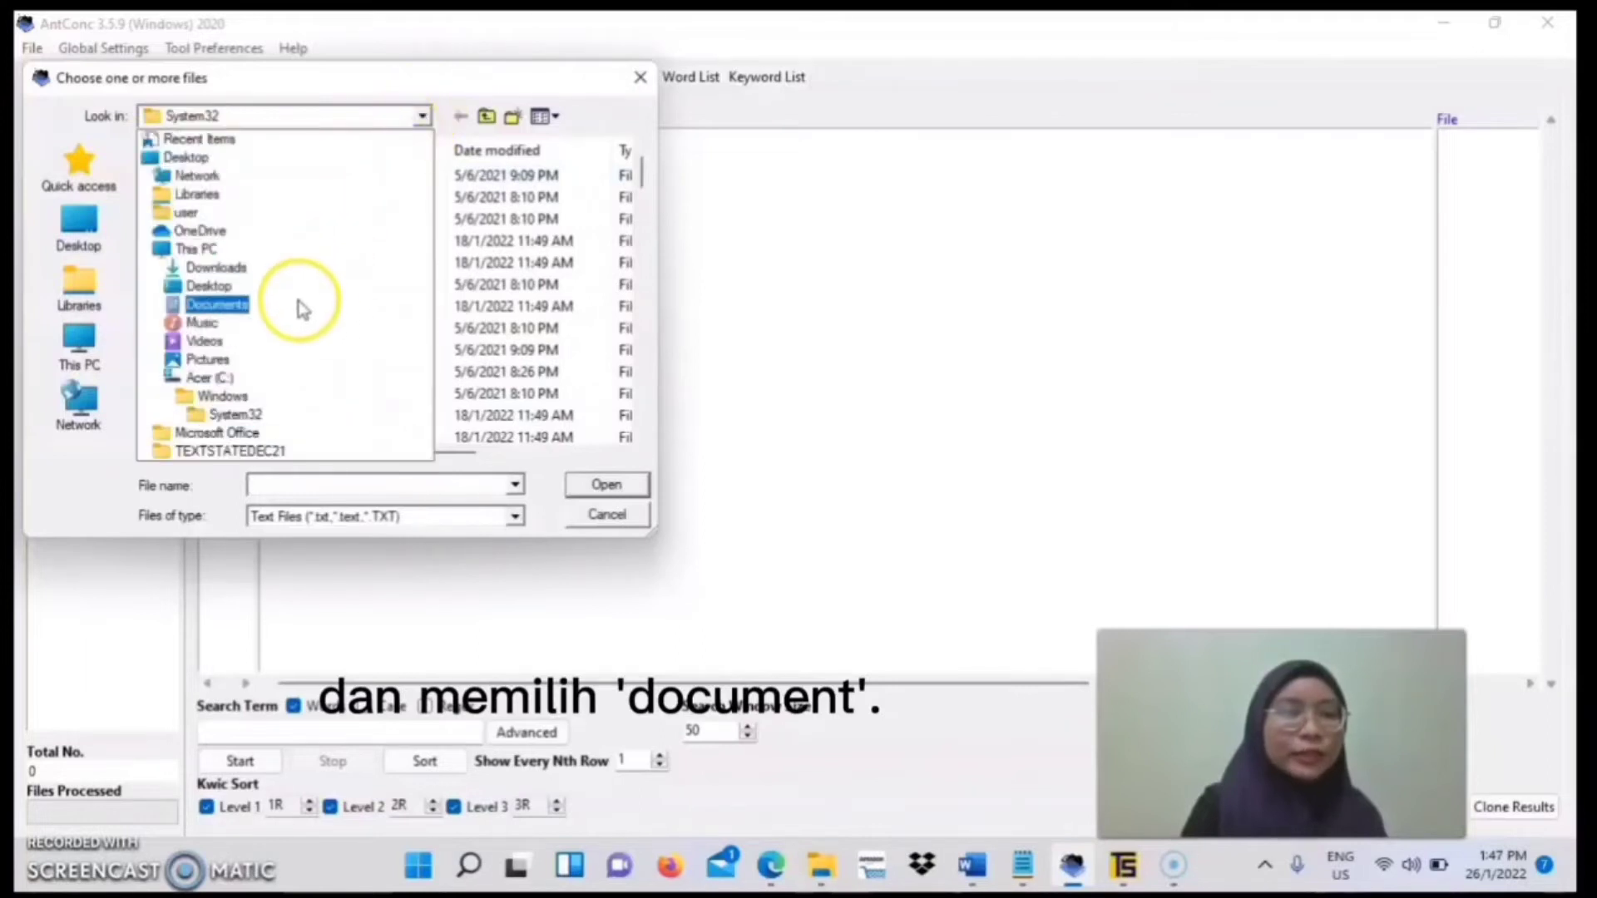
pyautogui.click(300, 308)
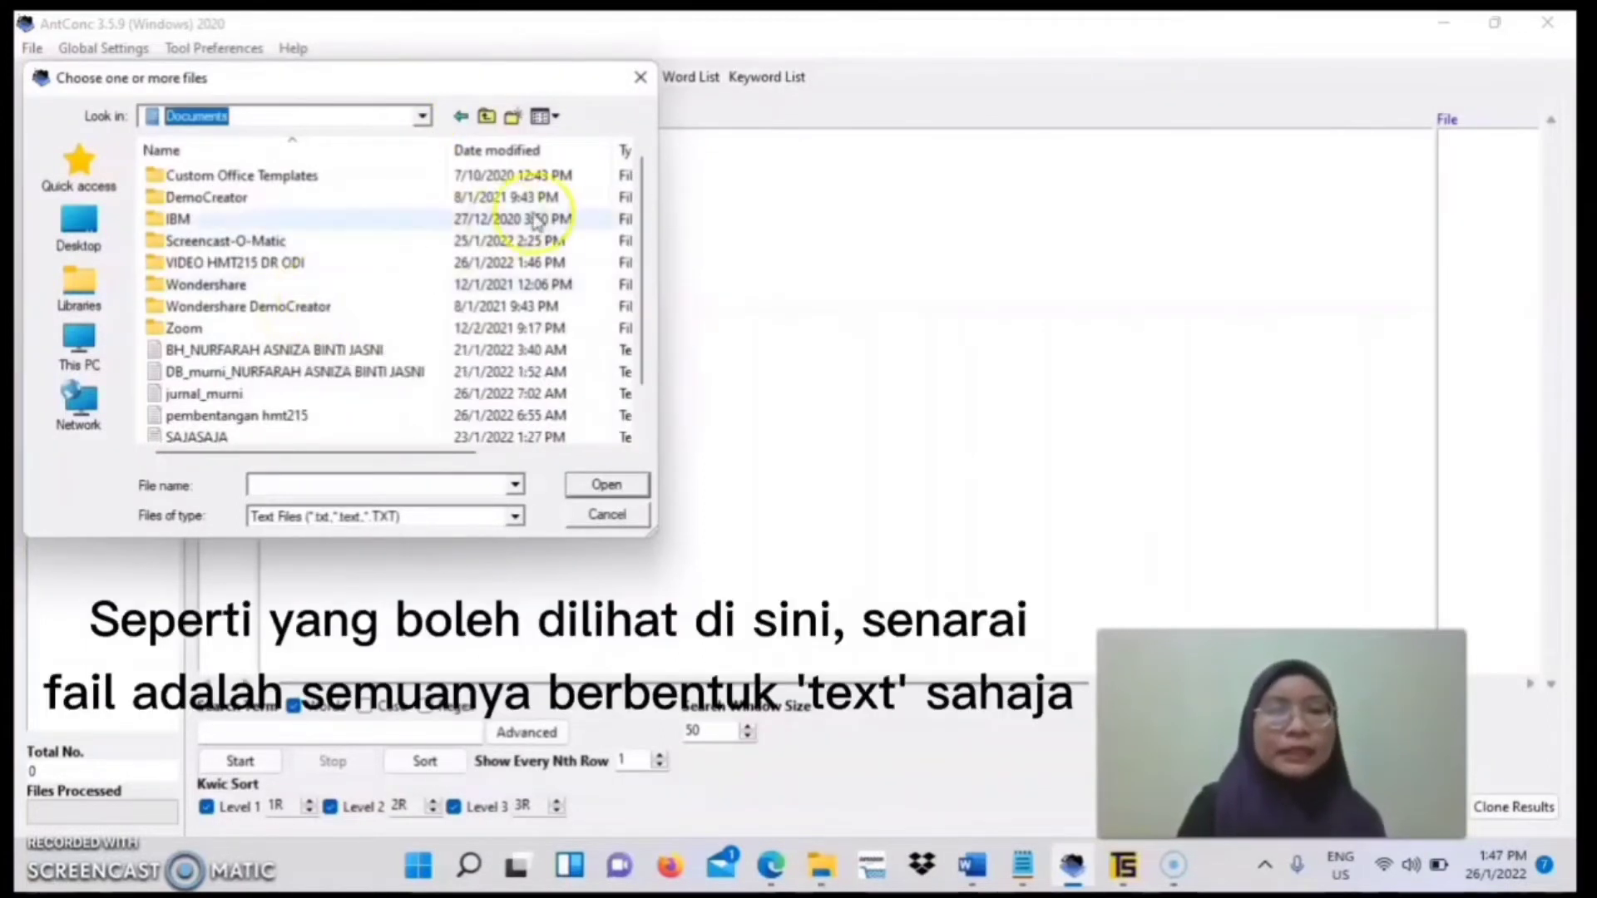
pyautogui.moveTo(649, 230); pyautogui.dragTo(650, 309)
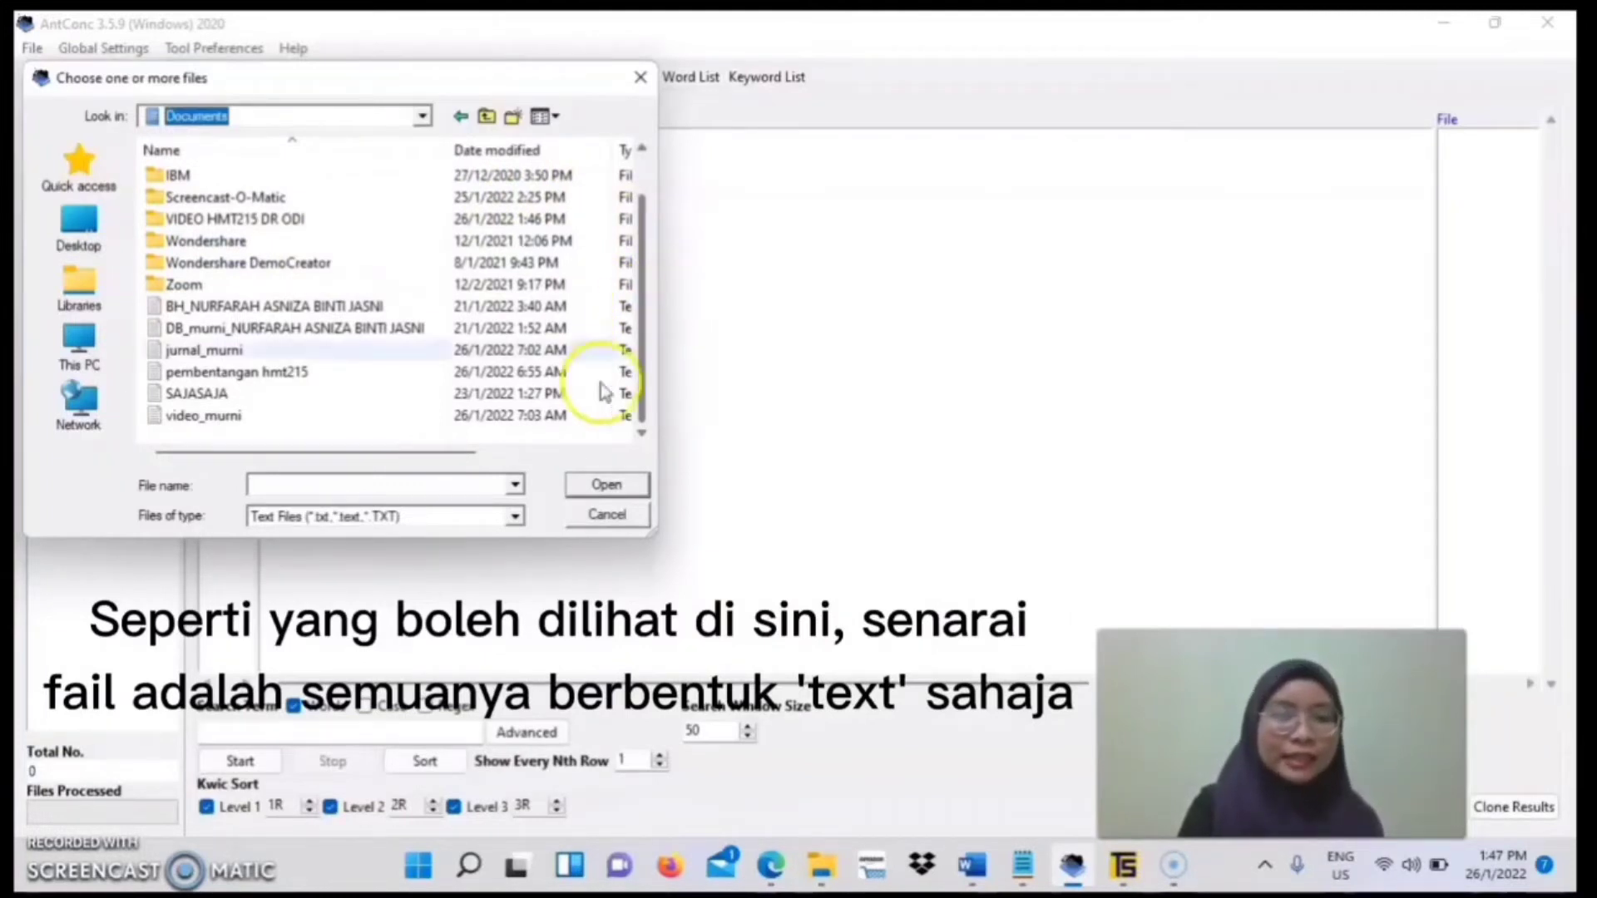
pyautogui.click(515, 517)
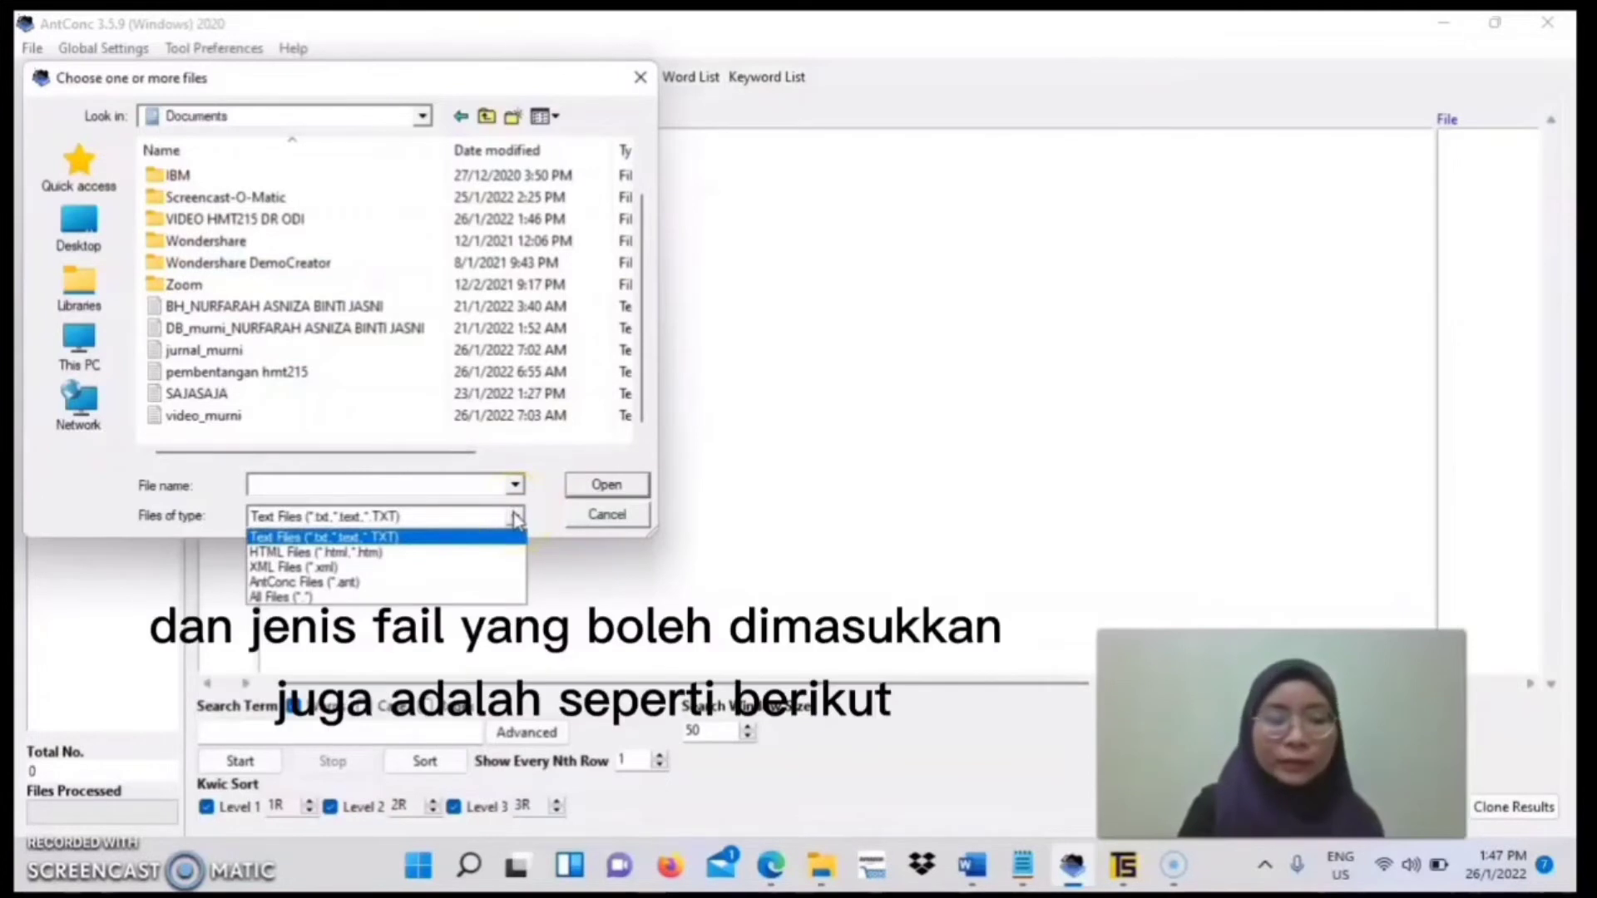
pyautogui.click(505, 554)
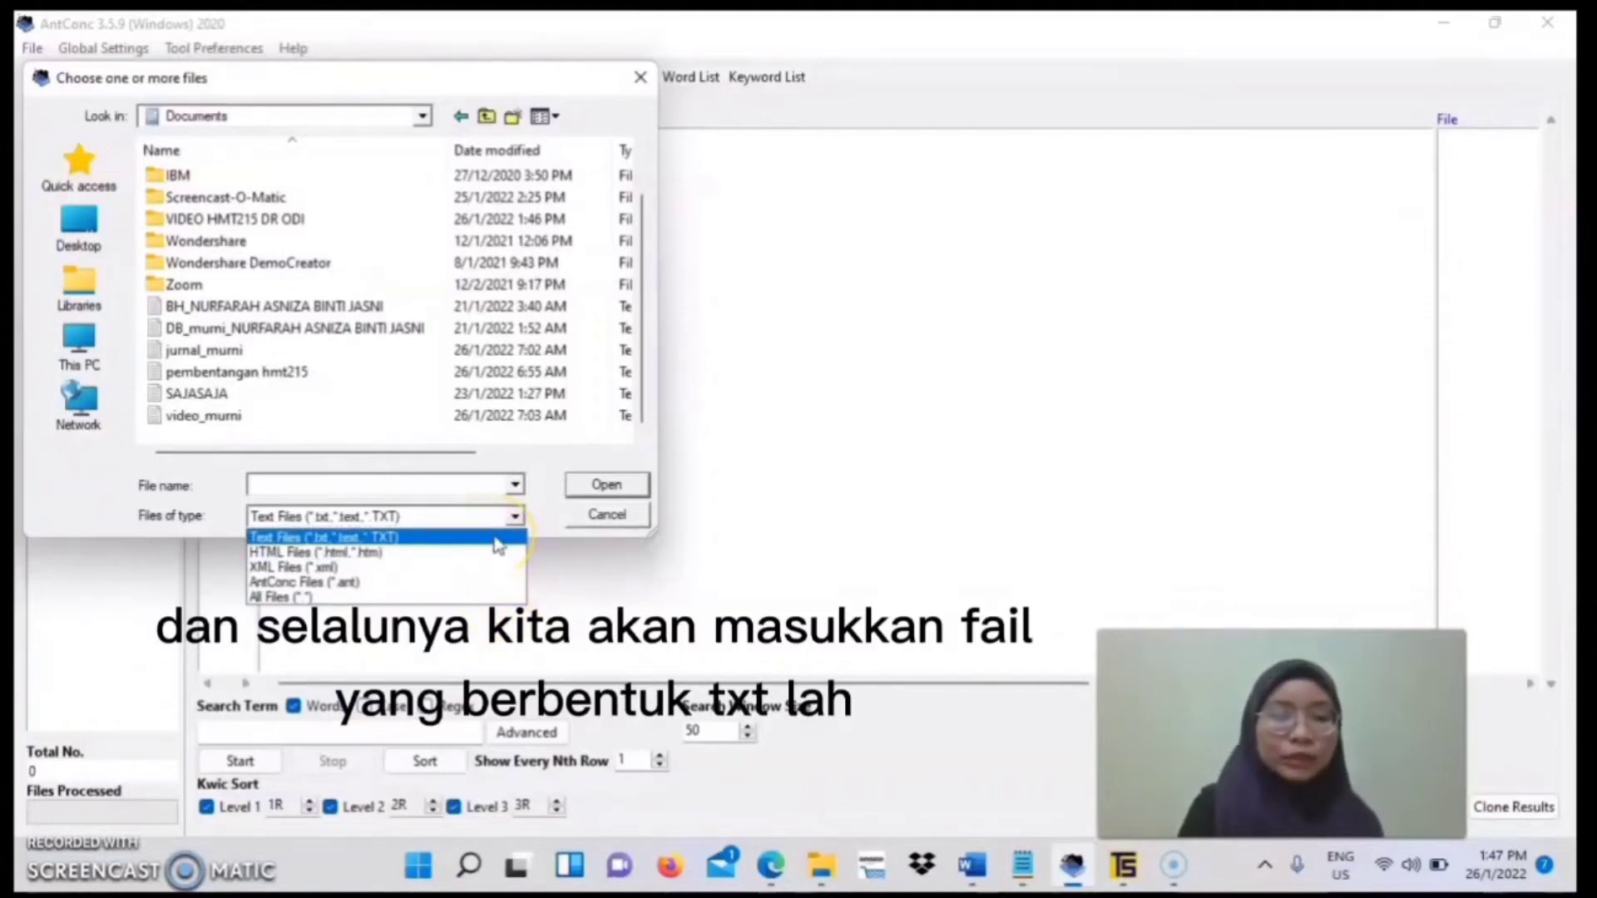
pyautogui.click(397, 232)
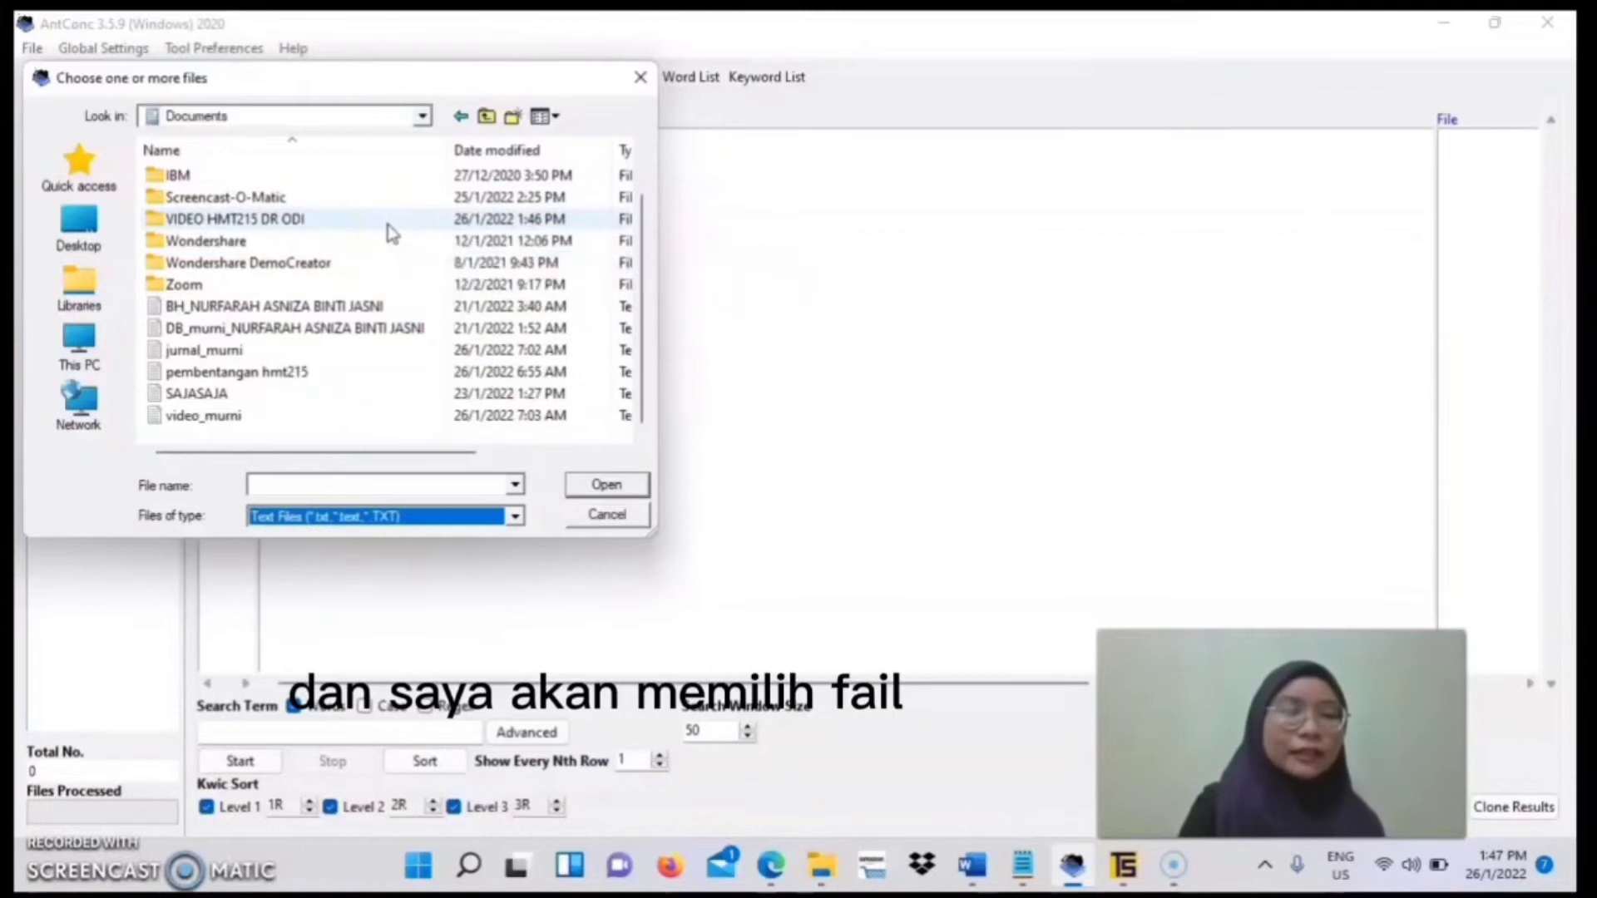
# Load the jurnal_murni text file from the VIDEO HMT215 folder as a corpus file
pyautogui.doubleClick(392, 222)
pyautogui.click(317, 179)
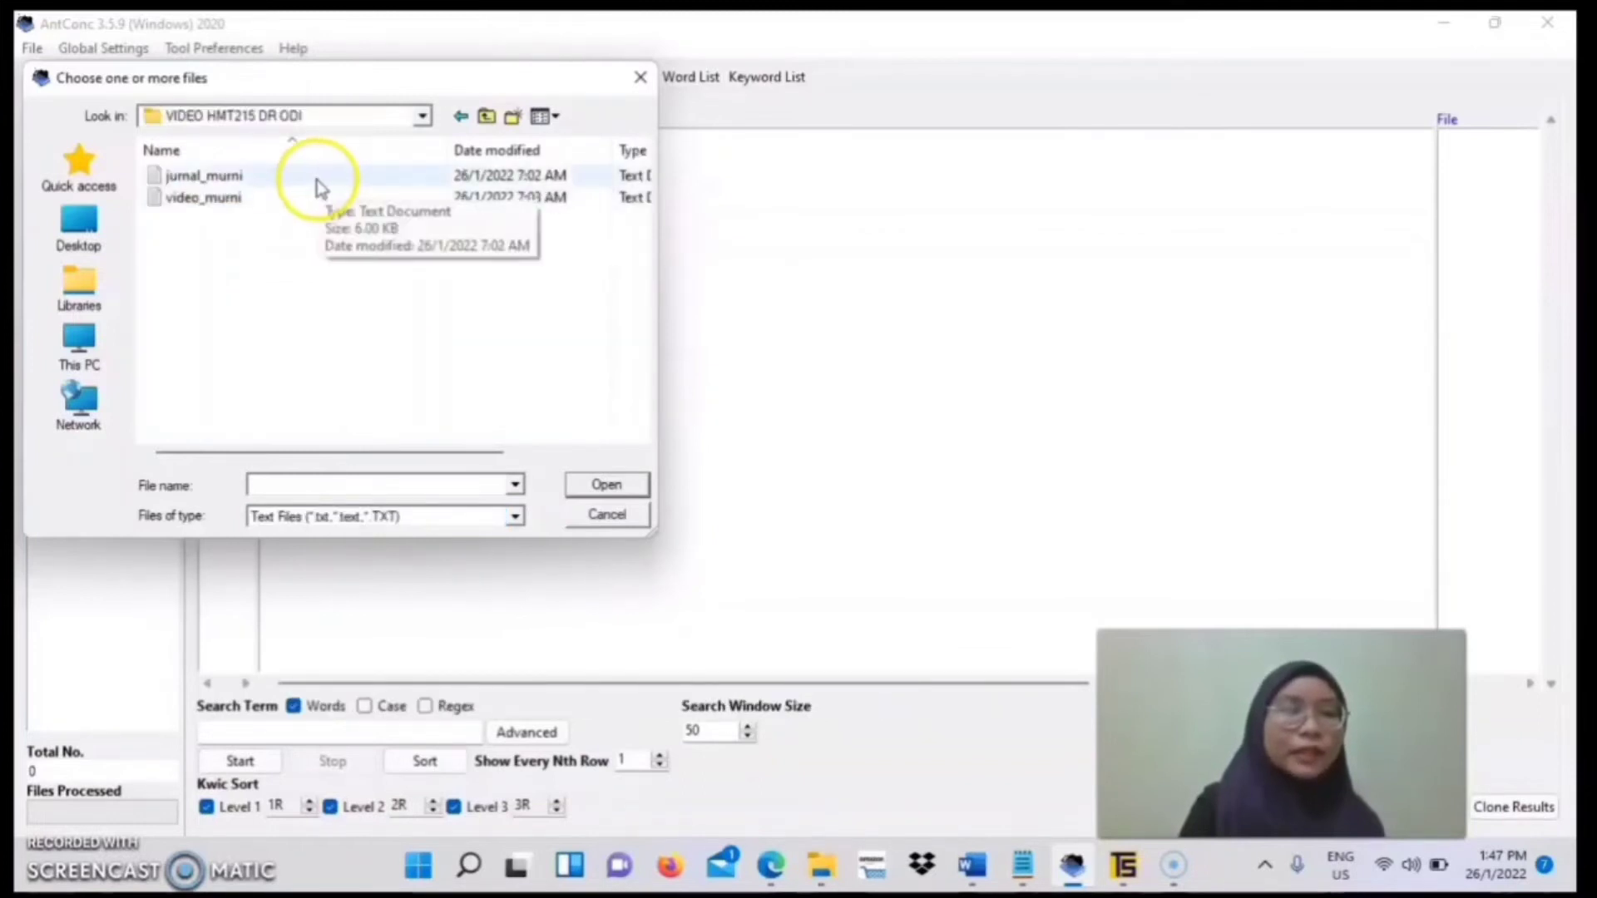
pyautogui.click(481, 308)
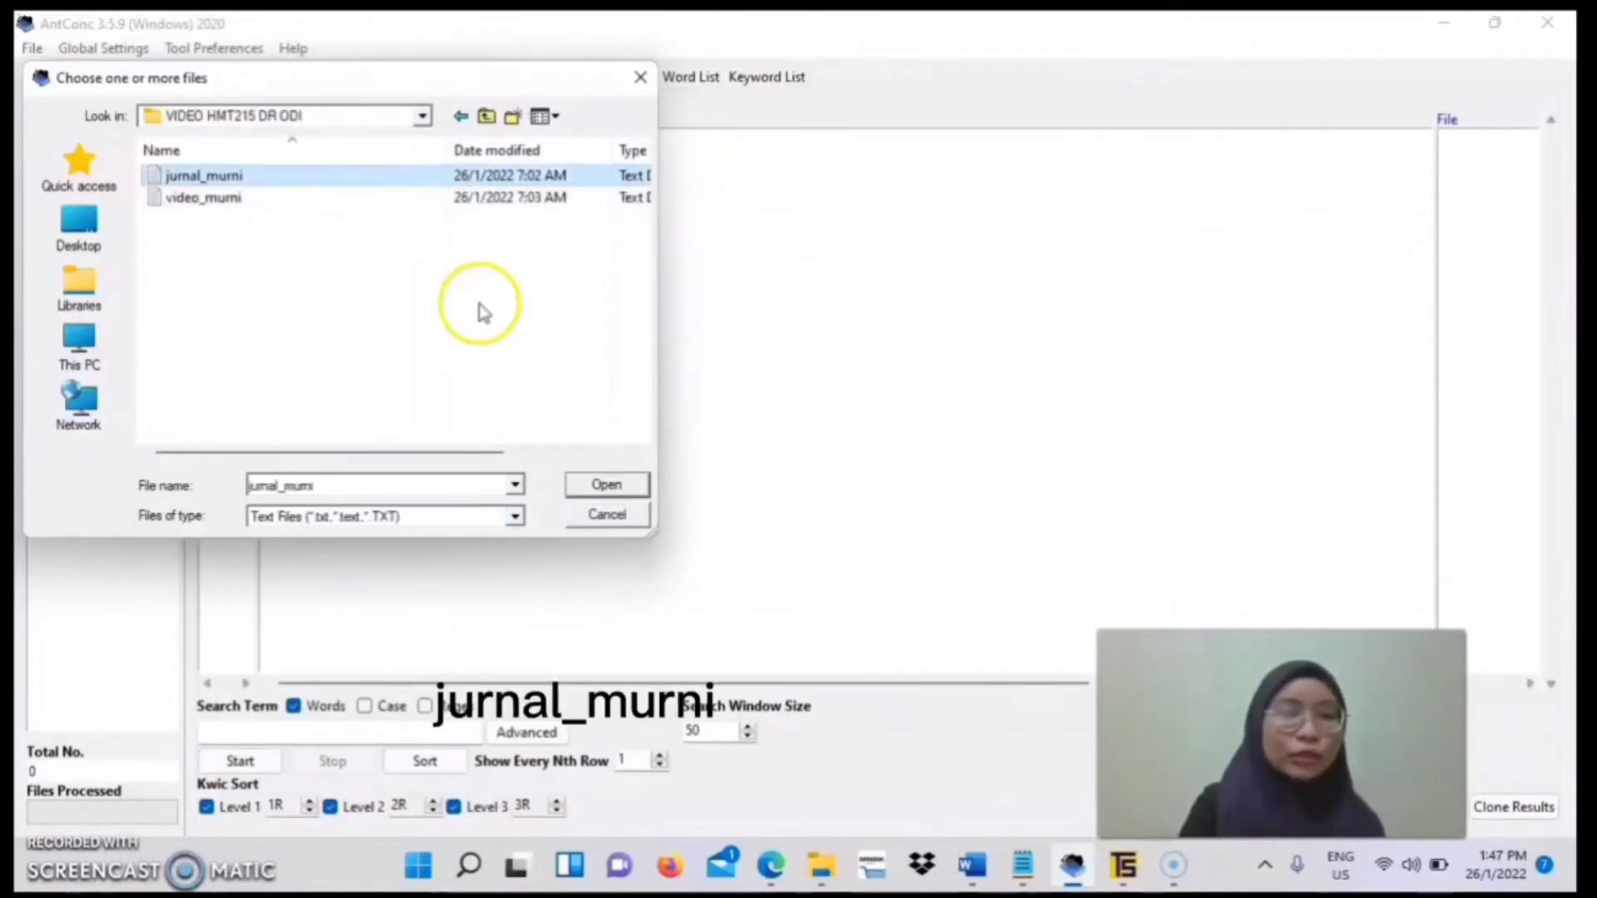
pyautogui.click(607, 482)
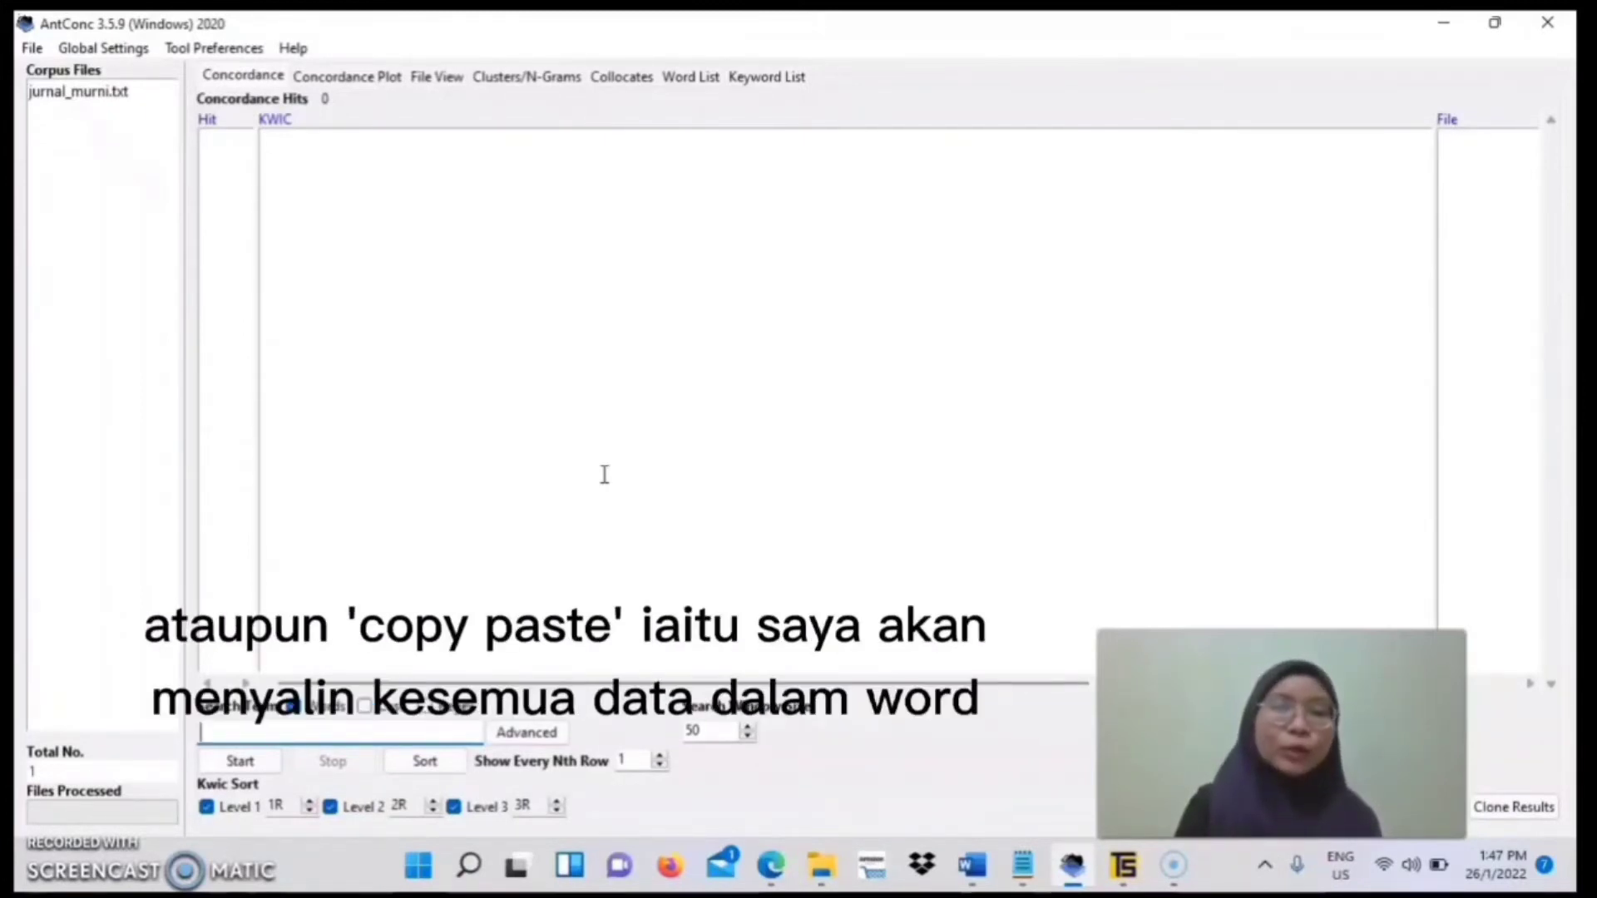
# Switch to Word, copy the whole text of the video_murni document, and paste it into the blank Notepad file
pyautogui.click(972, 865)
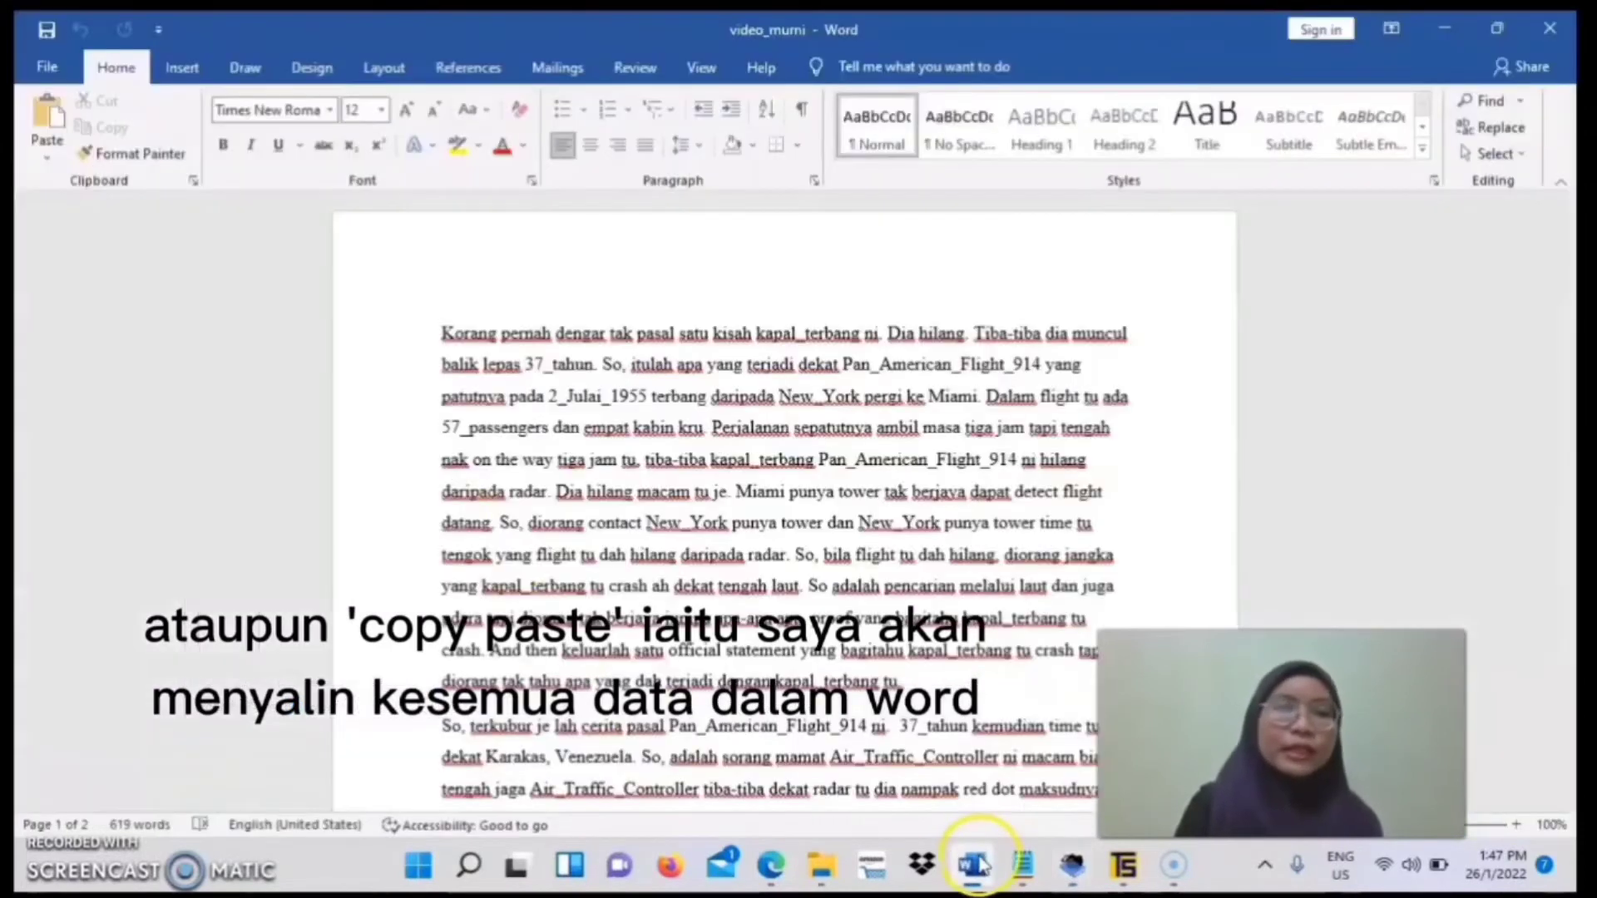
pyautogui.moveTo(441, 333); pyautogui.dragTo(886, 445)
pyautogui.rightClick(865, 239)
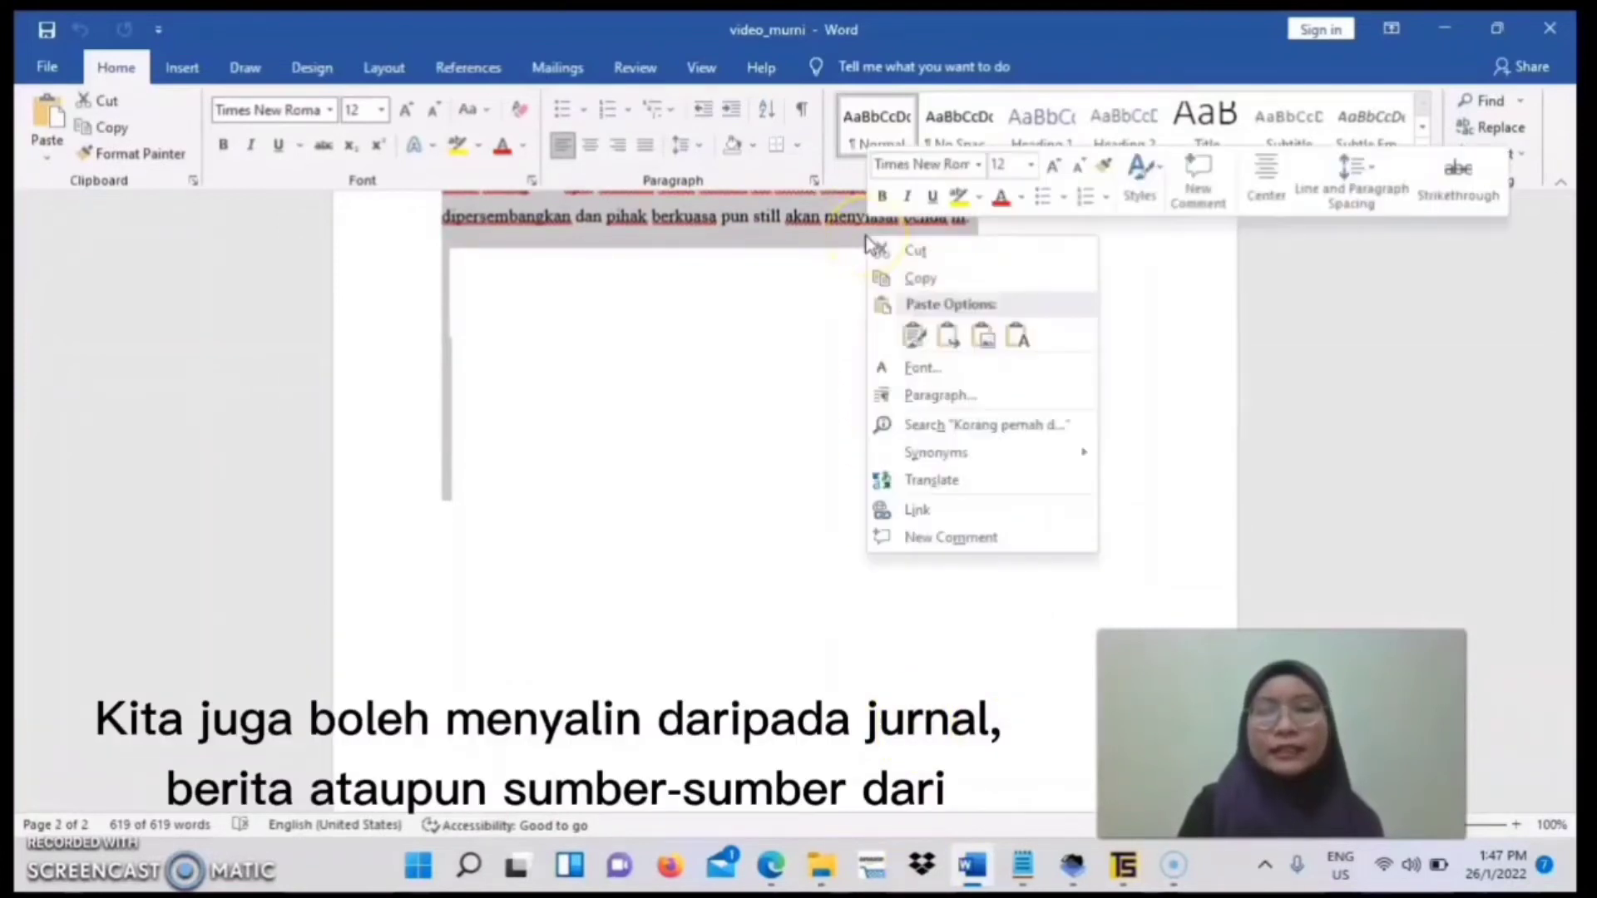
pyautogui.click(922, 280)
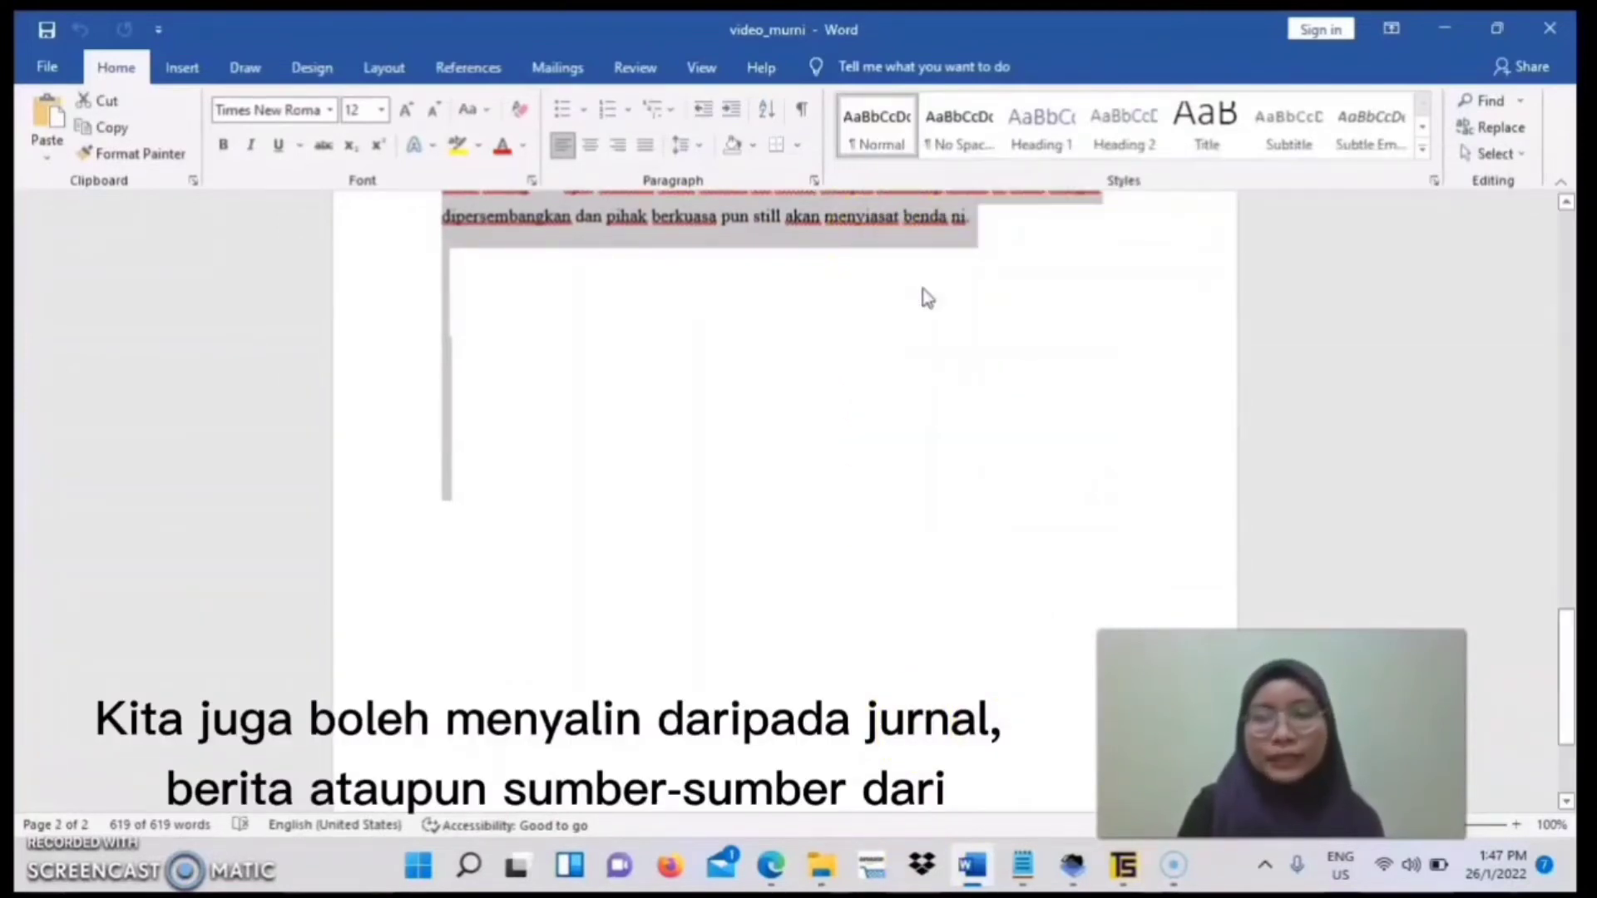
pyautogui.click(1023, 866)
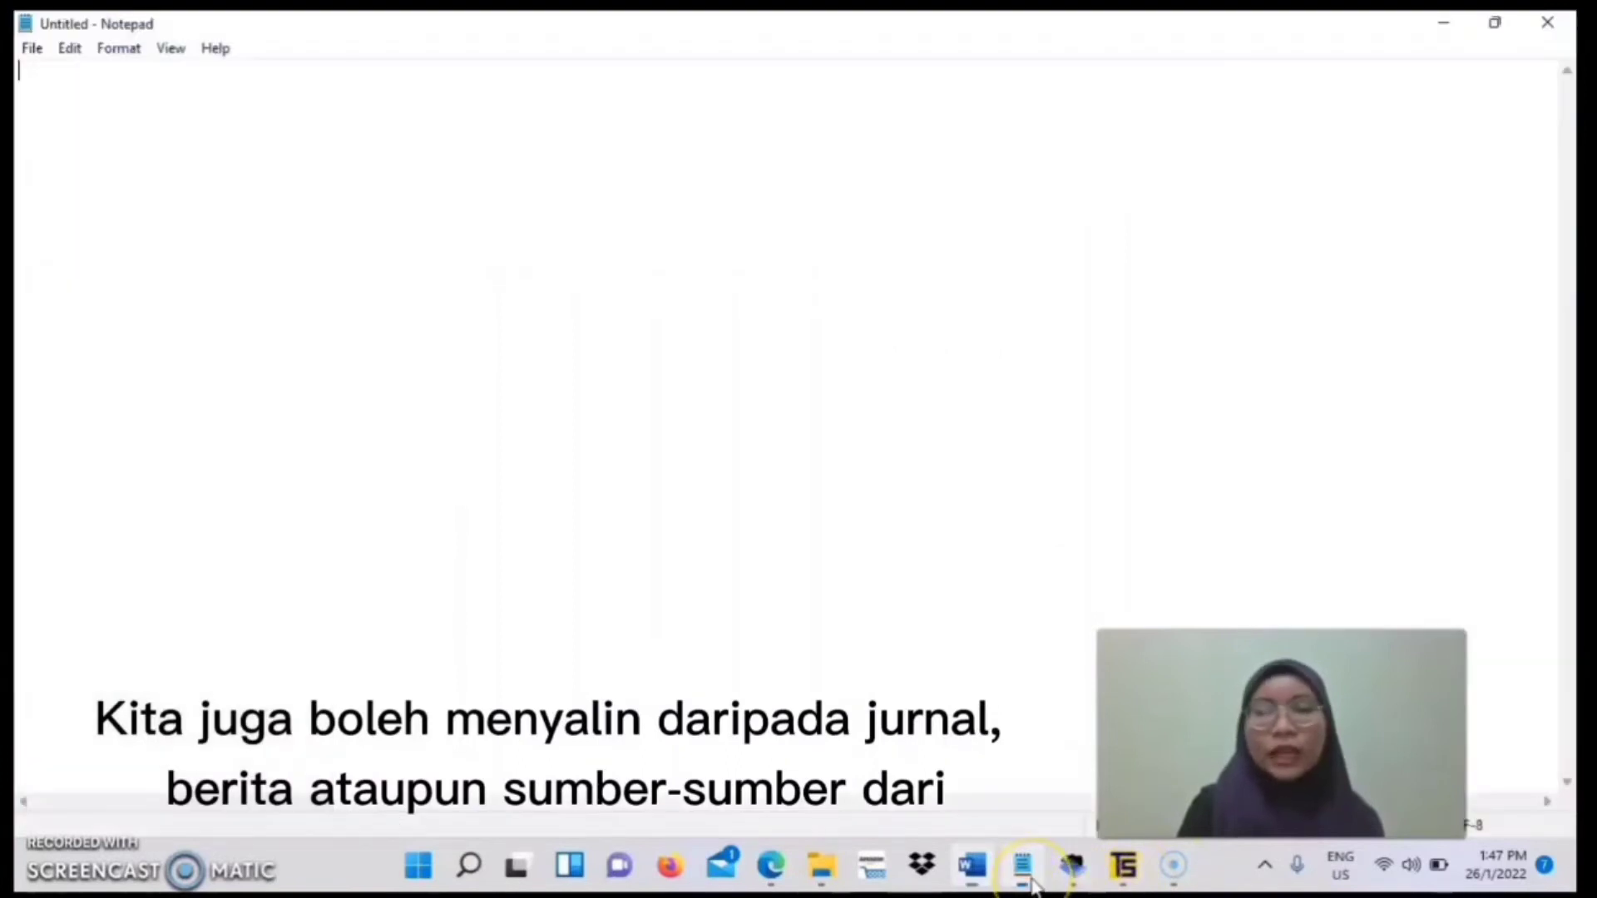
pyautogui.rightClick(139, 157)
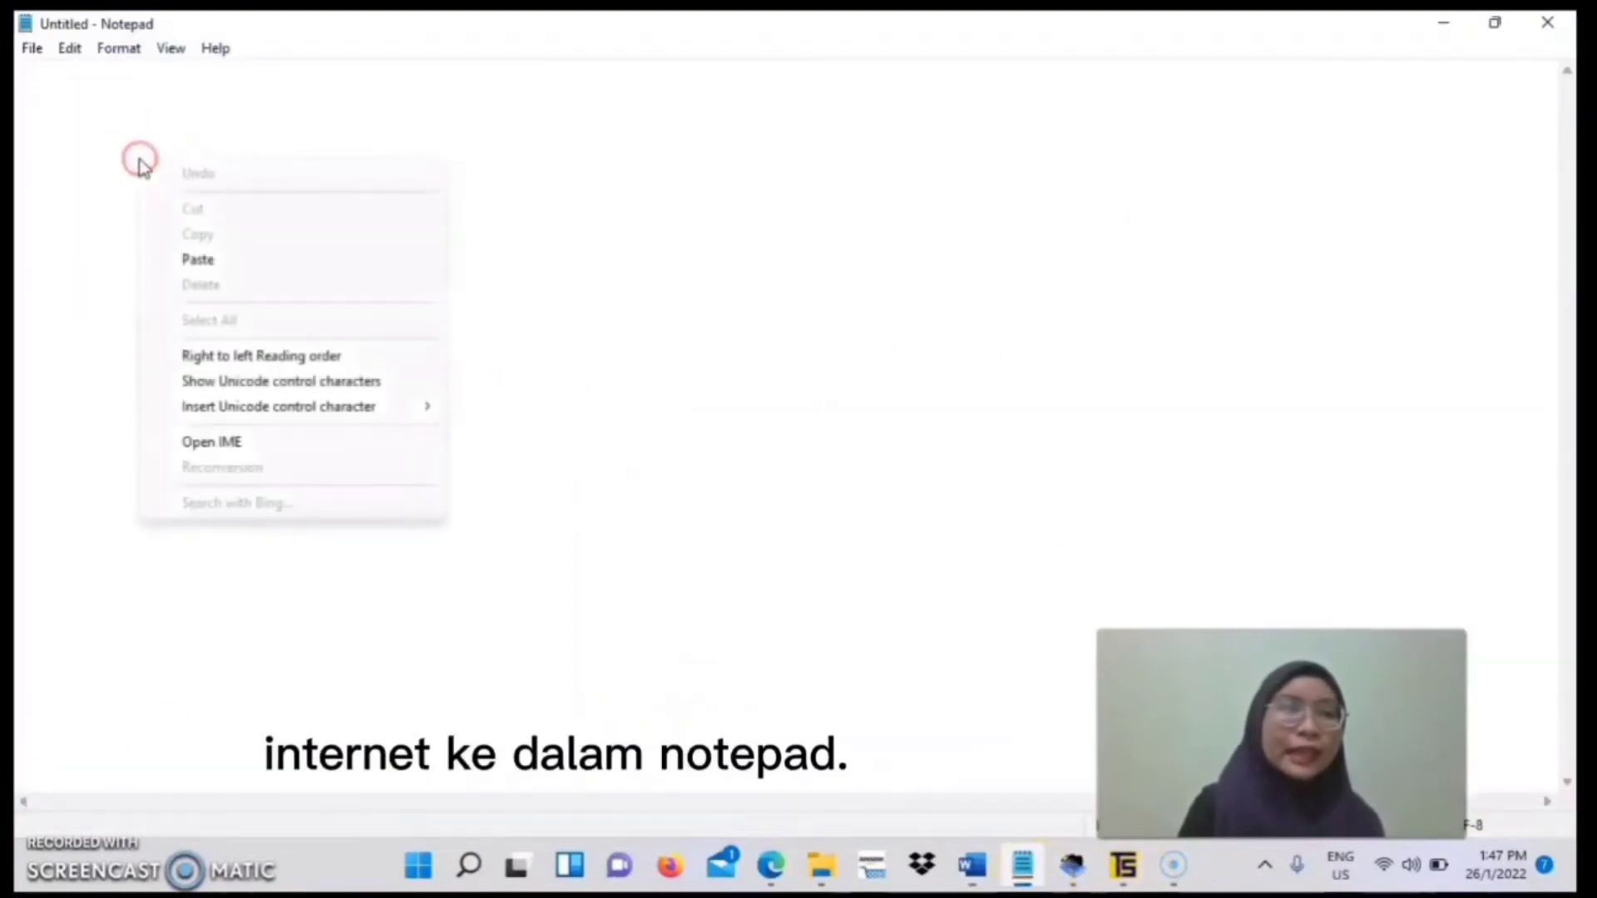
pyautogui.click(217, 265)
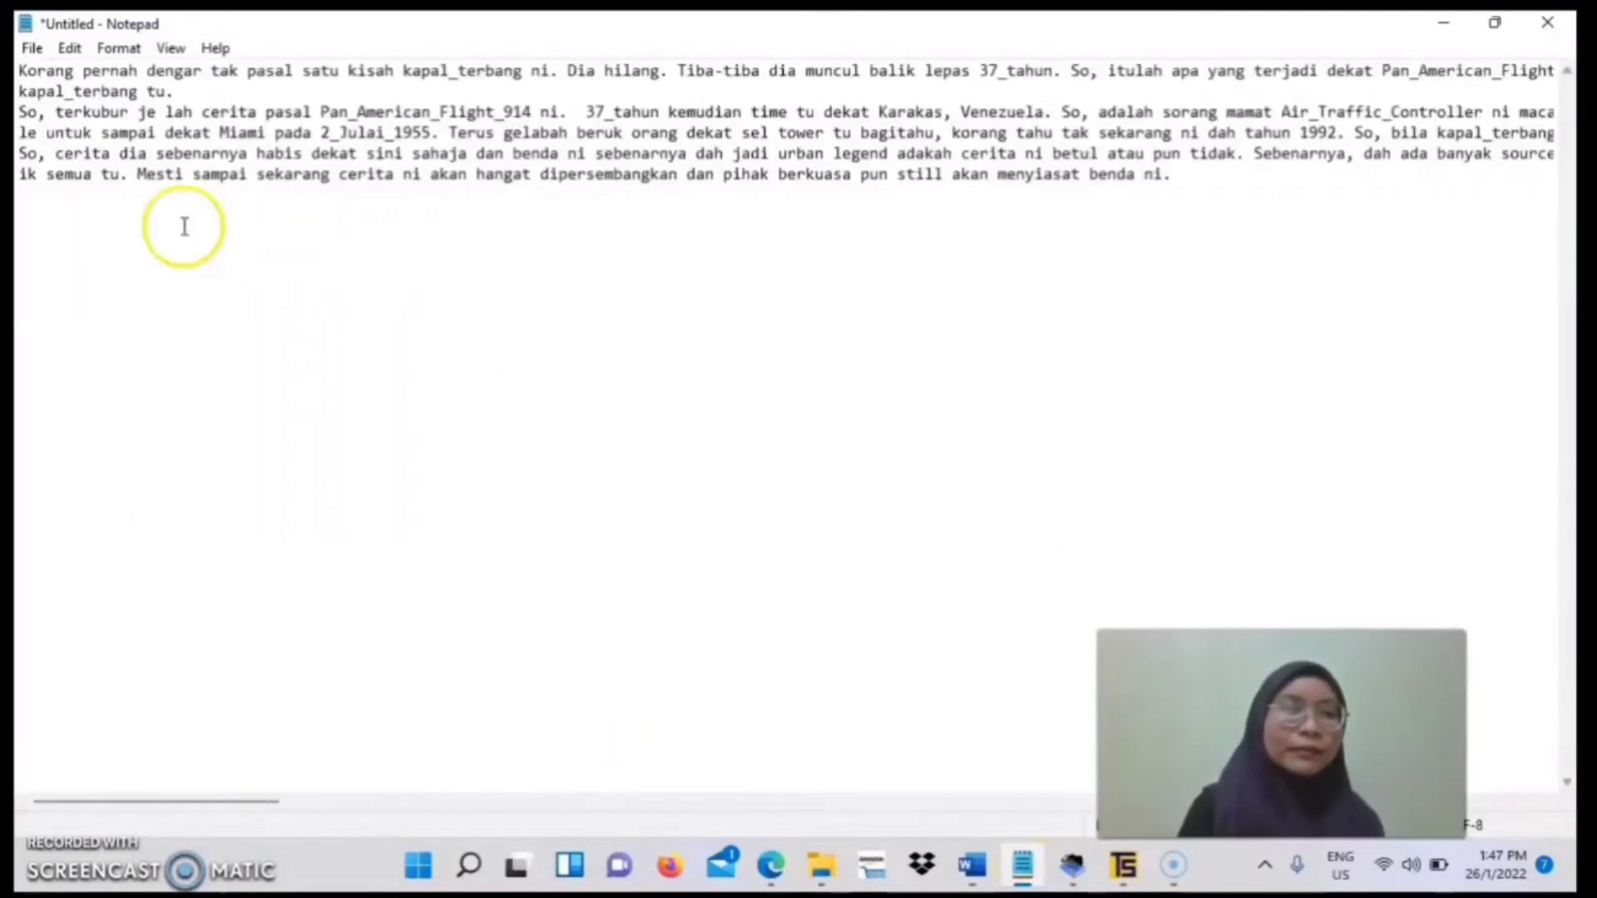
# Save the pasted text as video_murni_notepad, a UTF-8 text document in the VIDEO HMT215 folder
pyautogui.click(33, 50)
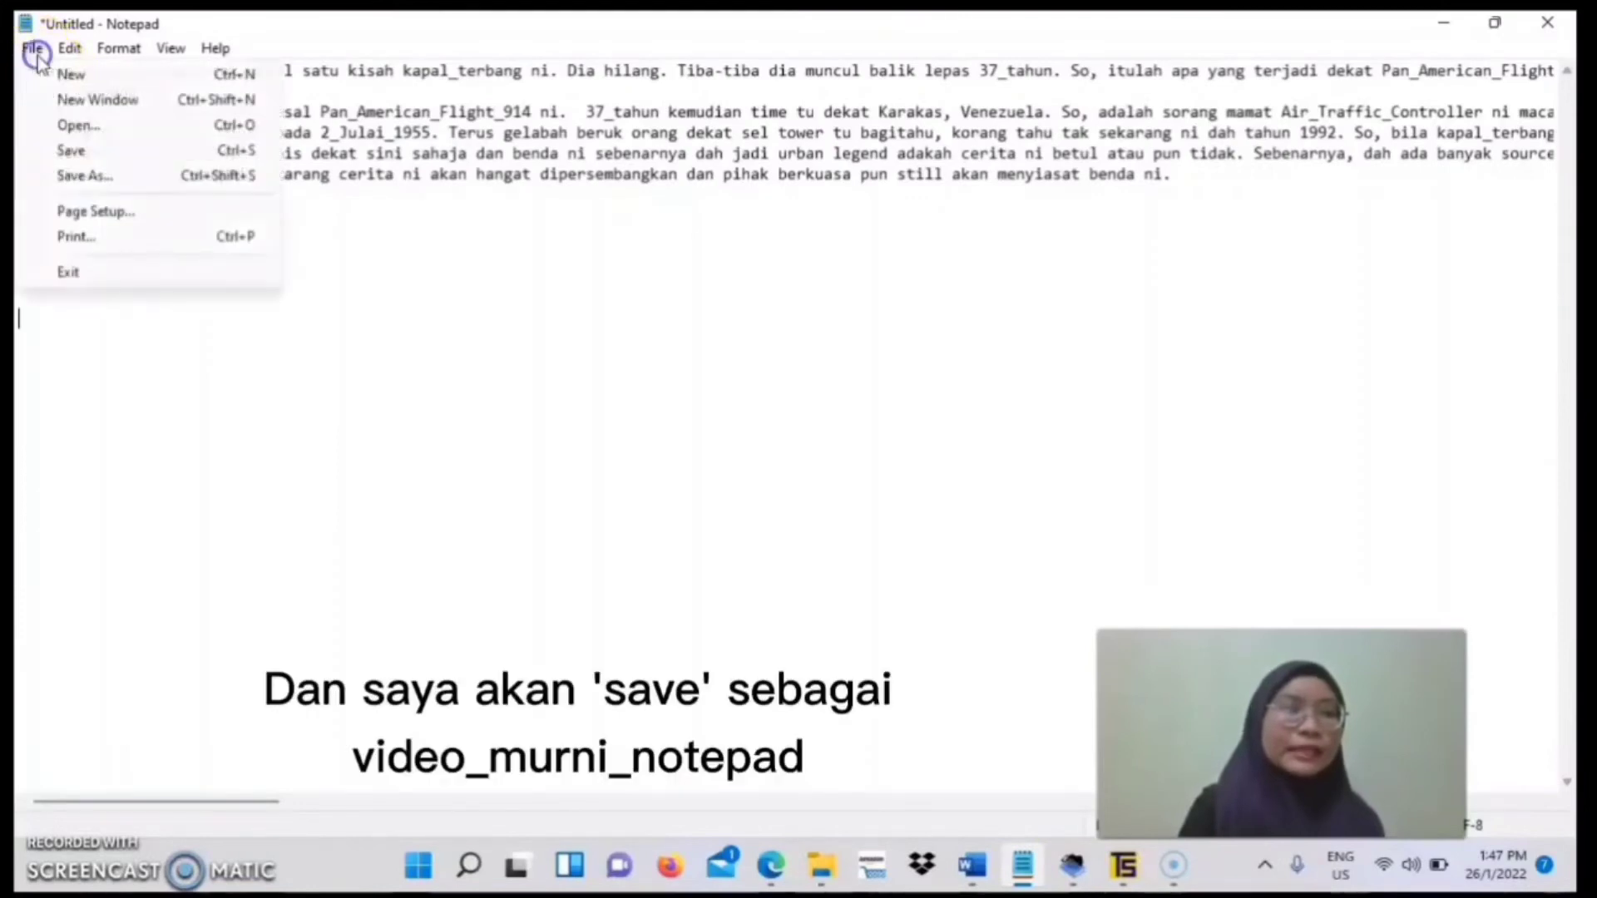
pyautogui.click(96, 152)
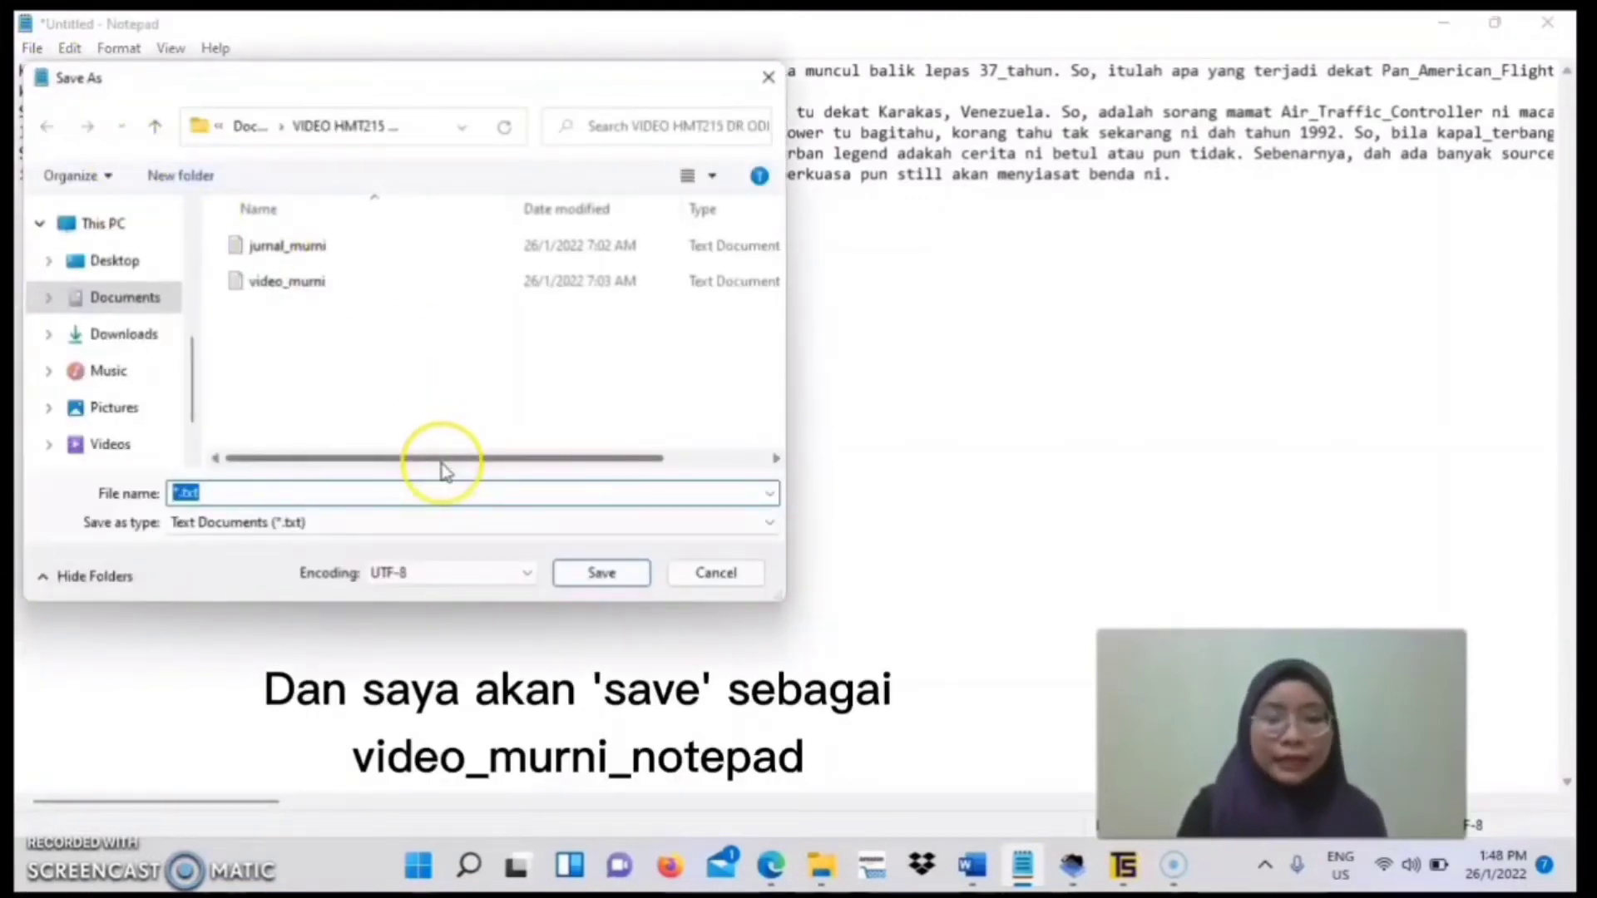
pyautogui.write('vid')
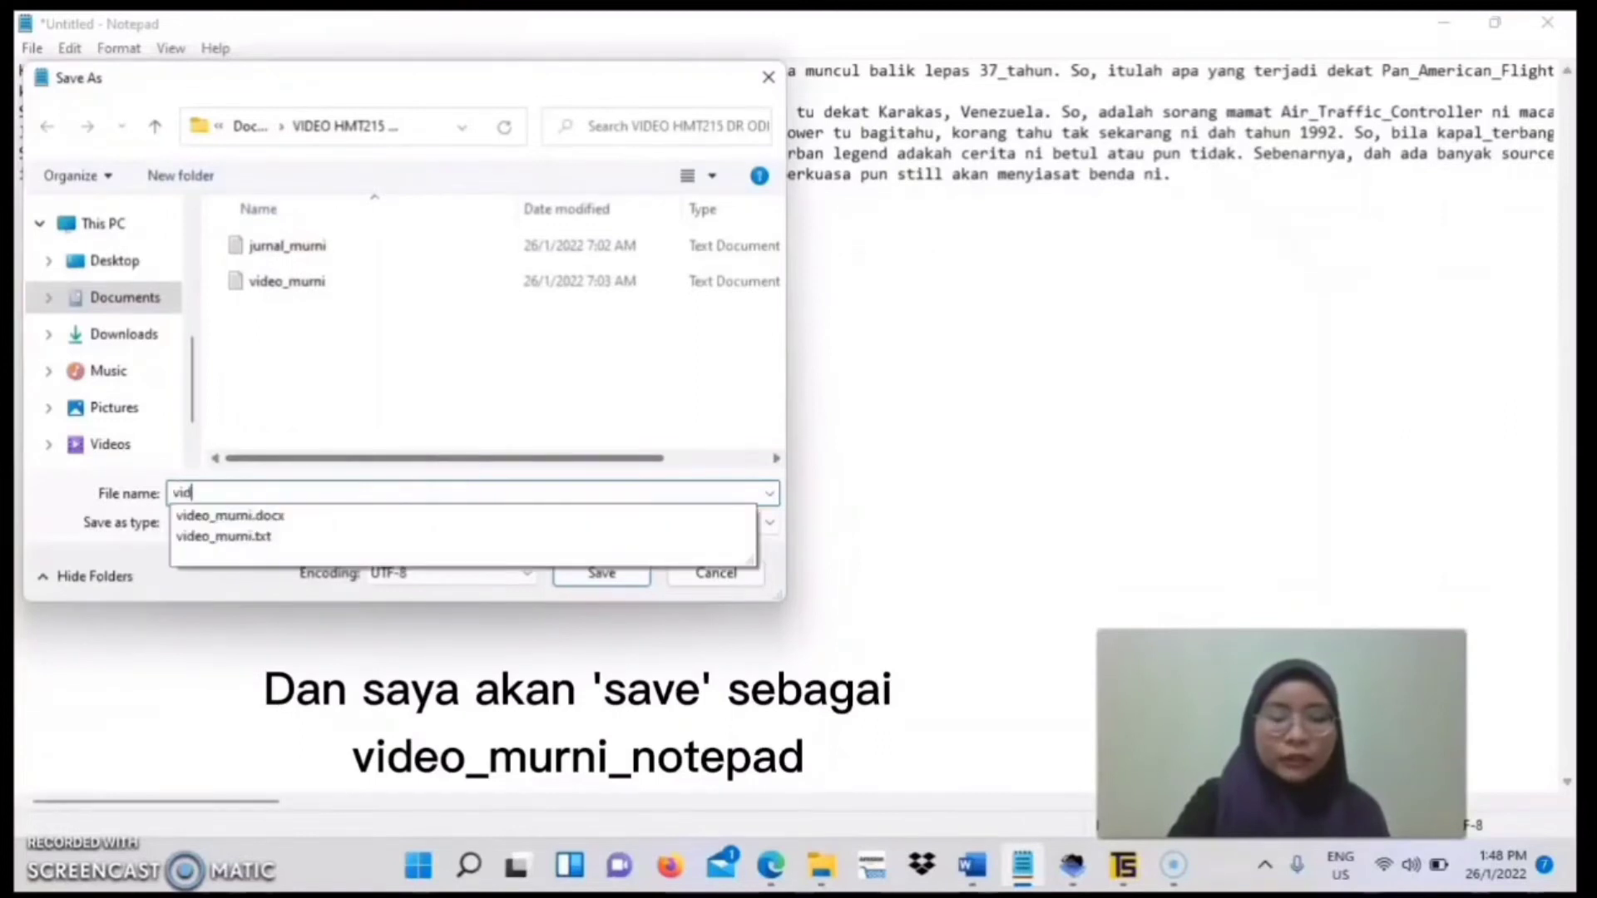
pyautogui.write('eo_murni_notepad')
pyautogui.click(597, 573)
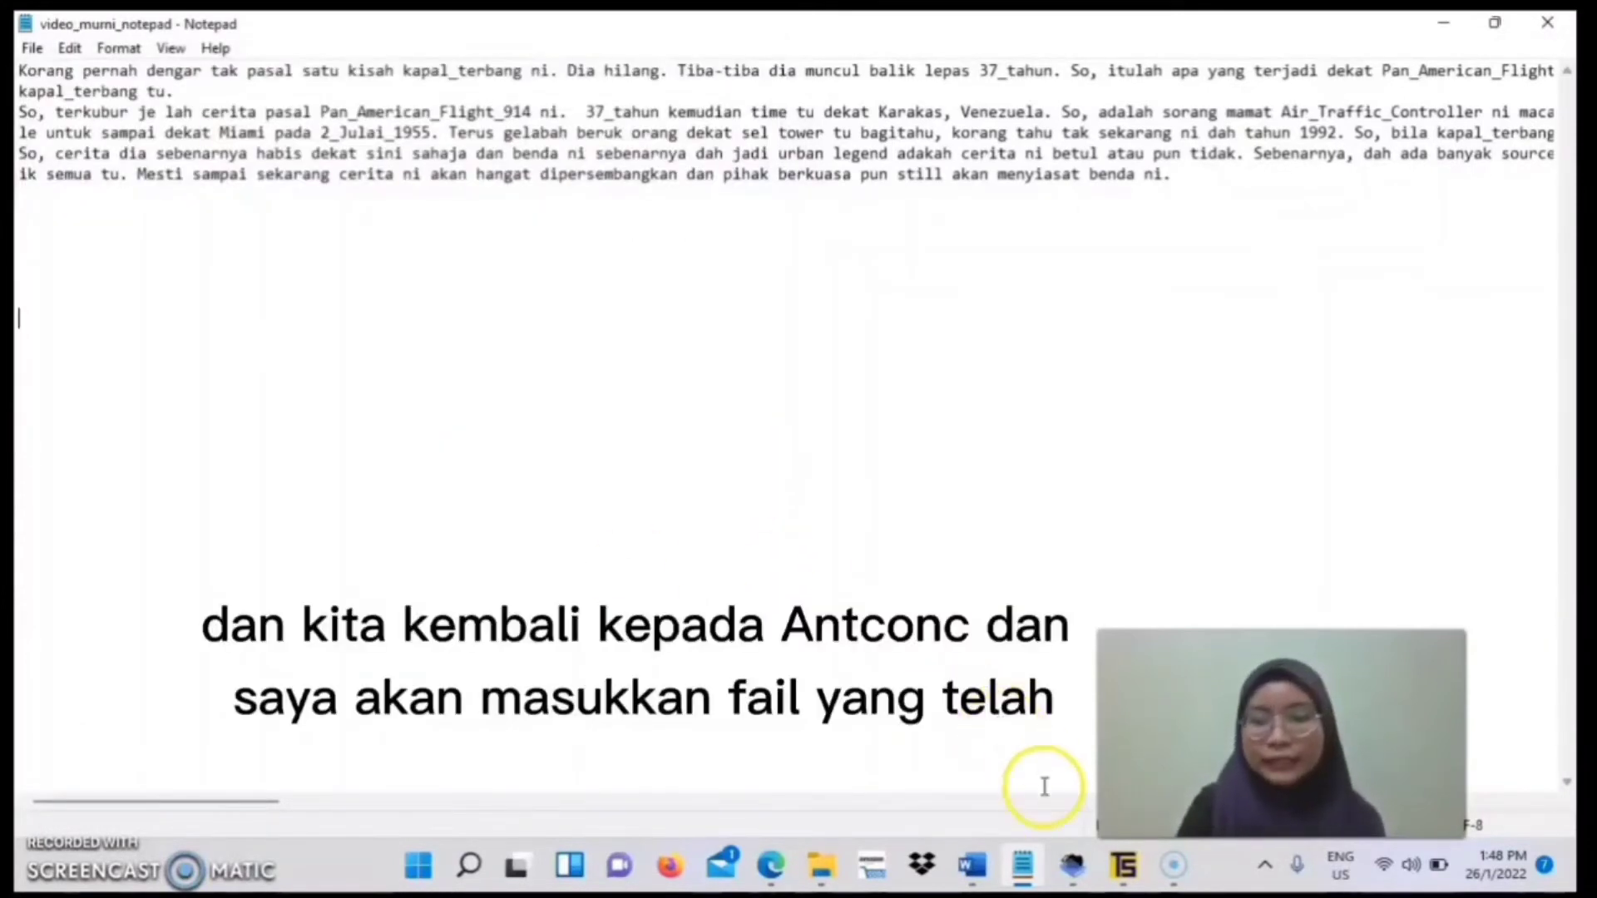
# Switch back to AntConc and load the video_murni_notepad text file as an additional corpus file
pyautogui.click(1074, 865)
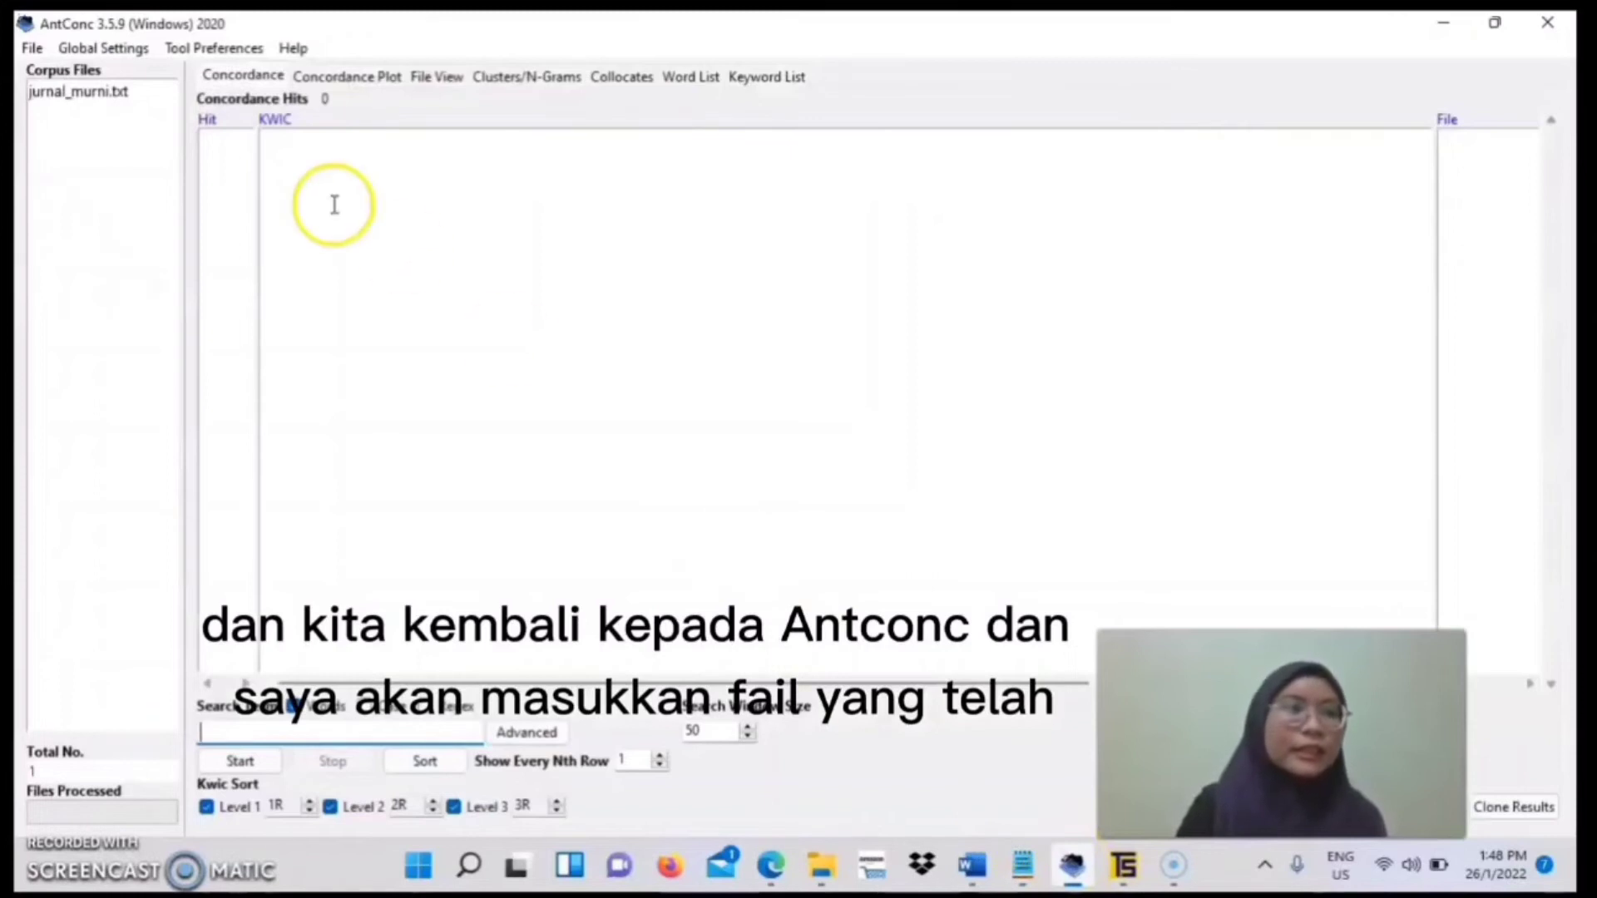
pyautogui.click(32, 47)
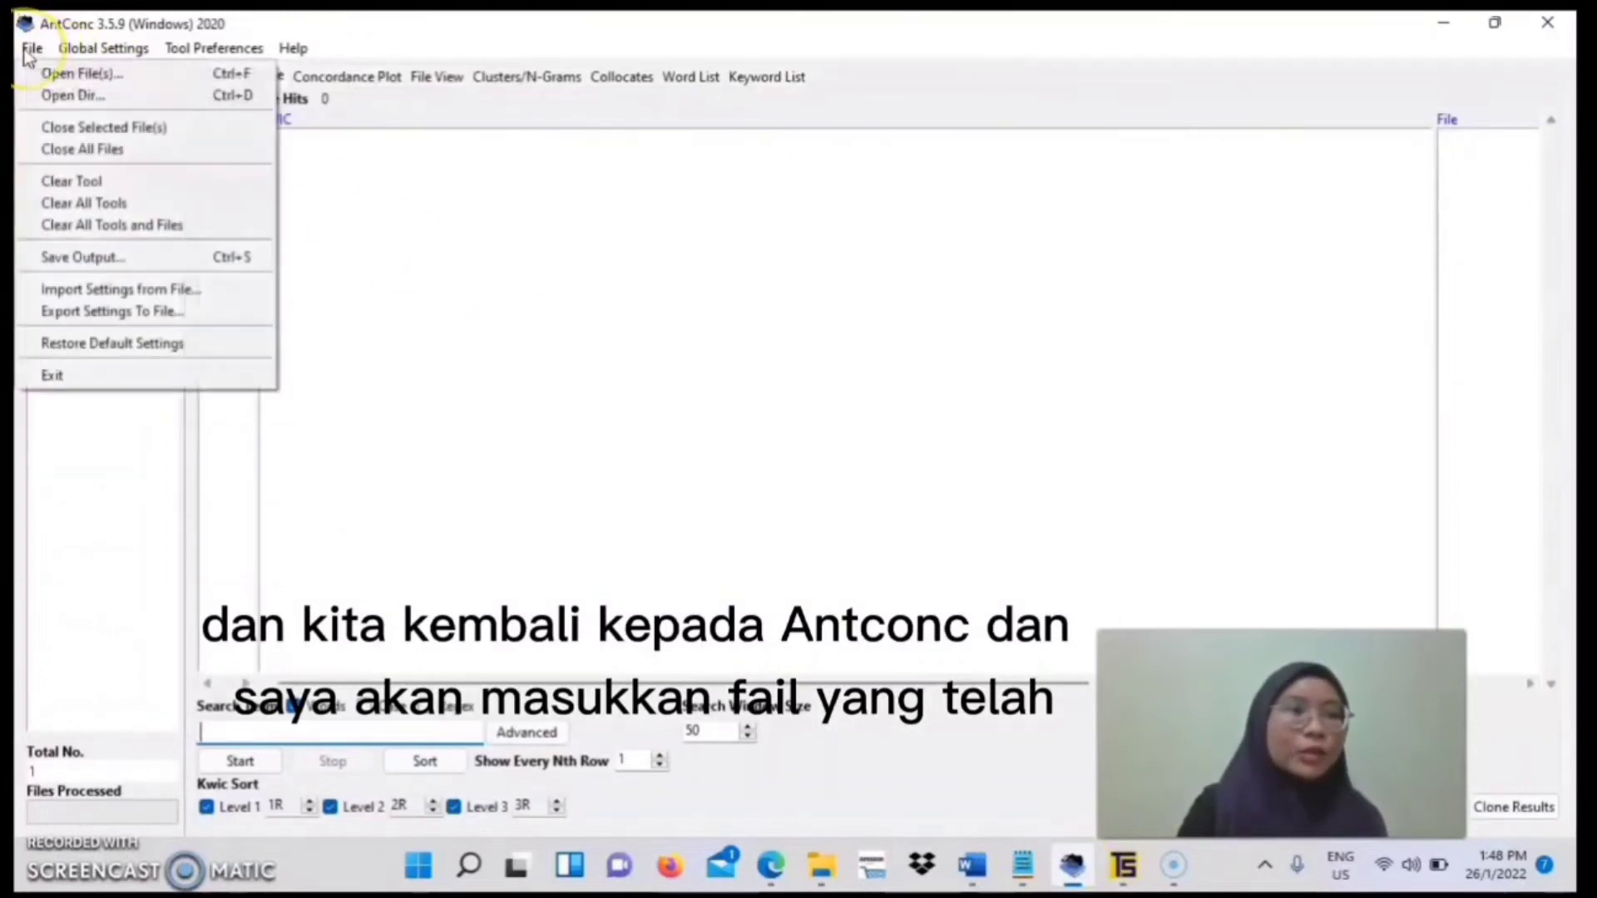
pyautogui.click(62, 74)
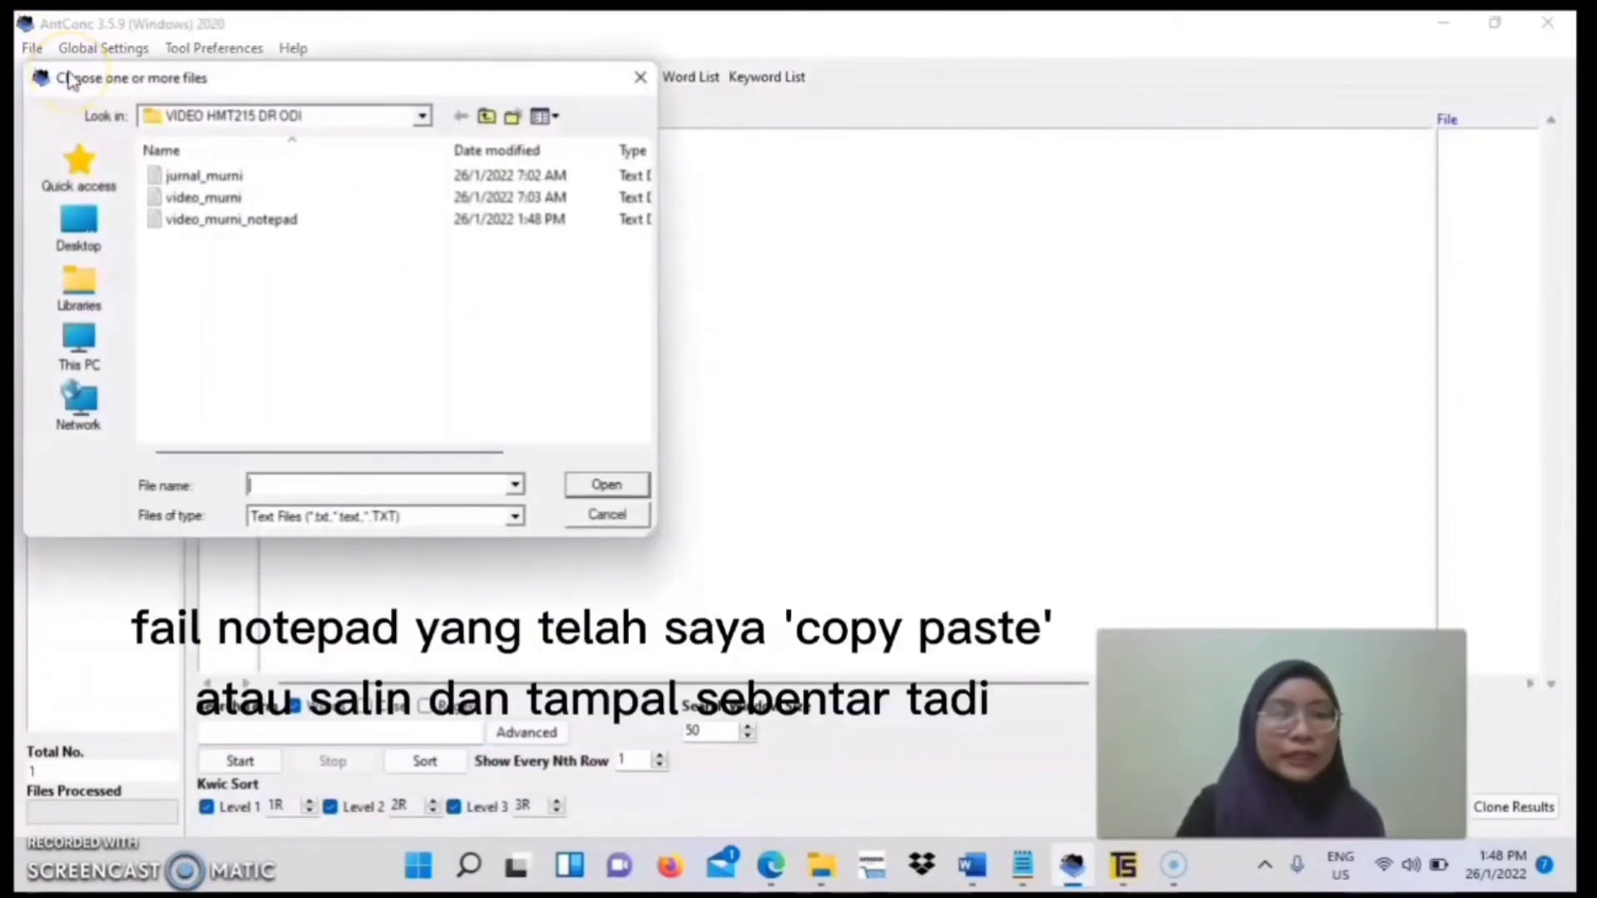
pyautogui.click(228, 223)
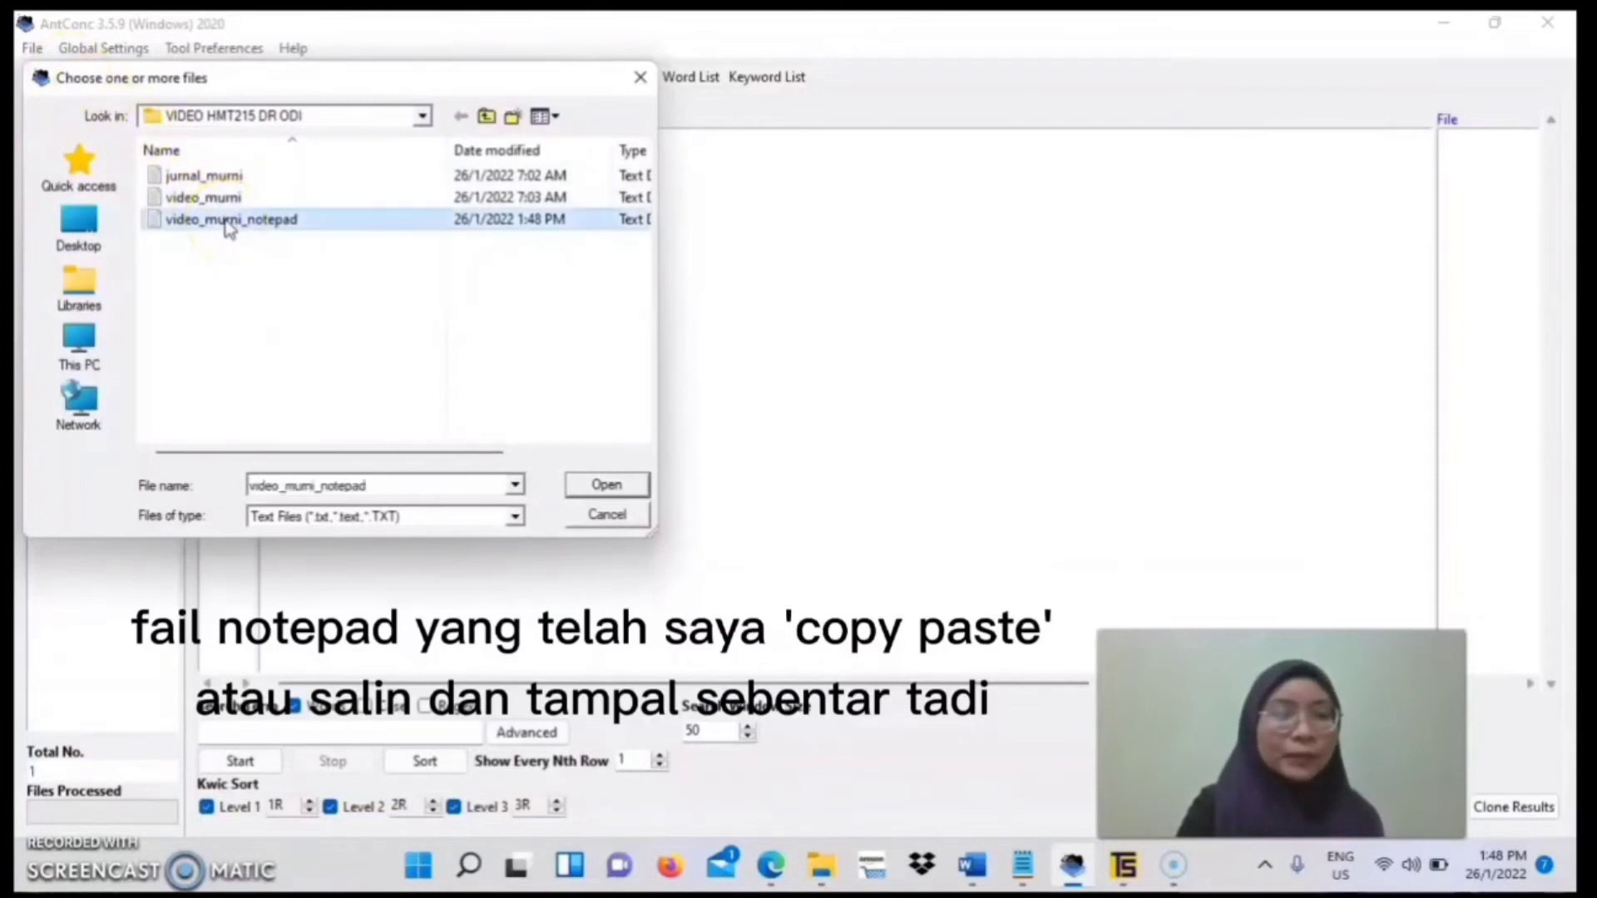
pyautogui.click(606, 486)
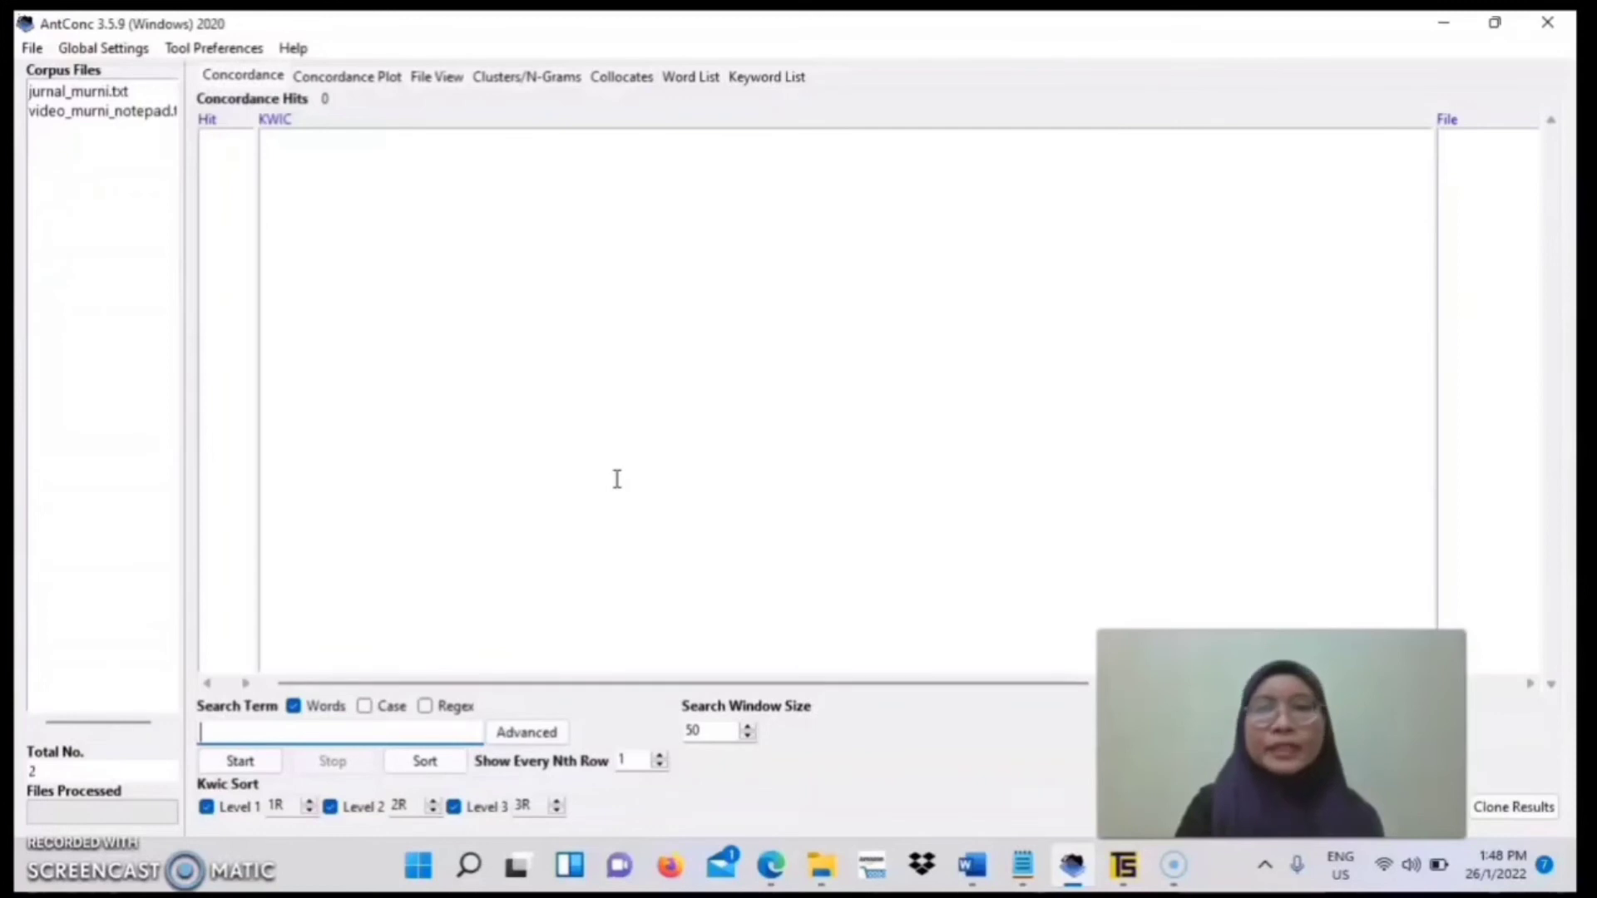
pyautogui.click(1121, 324)
pyautogui.click(392, 703)
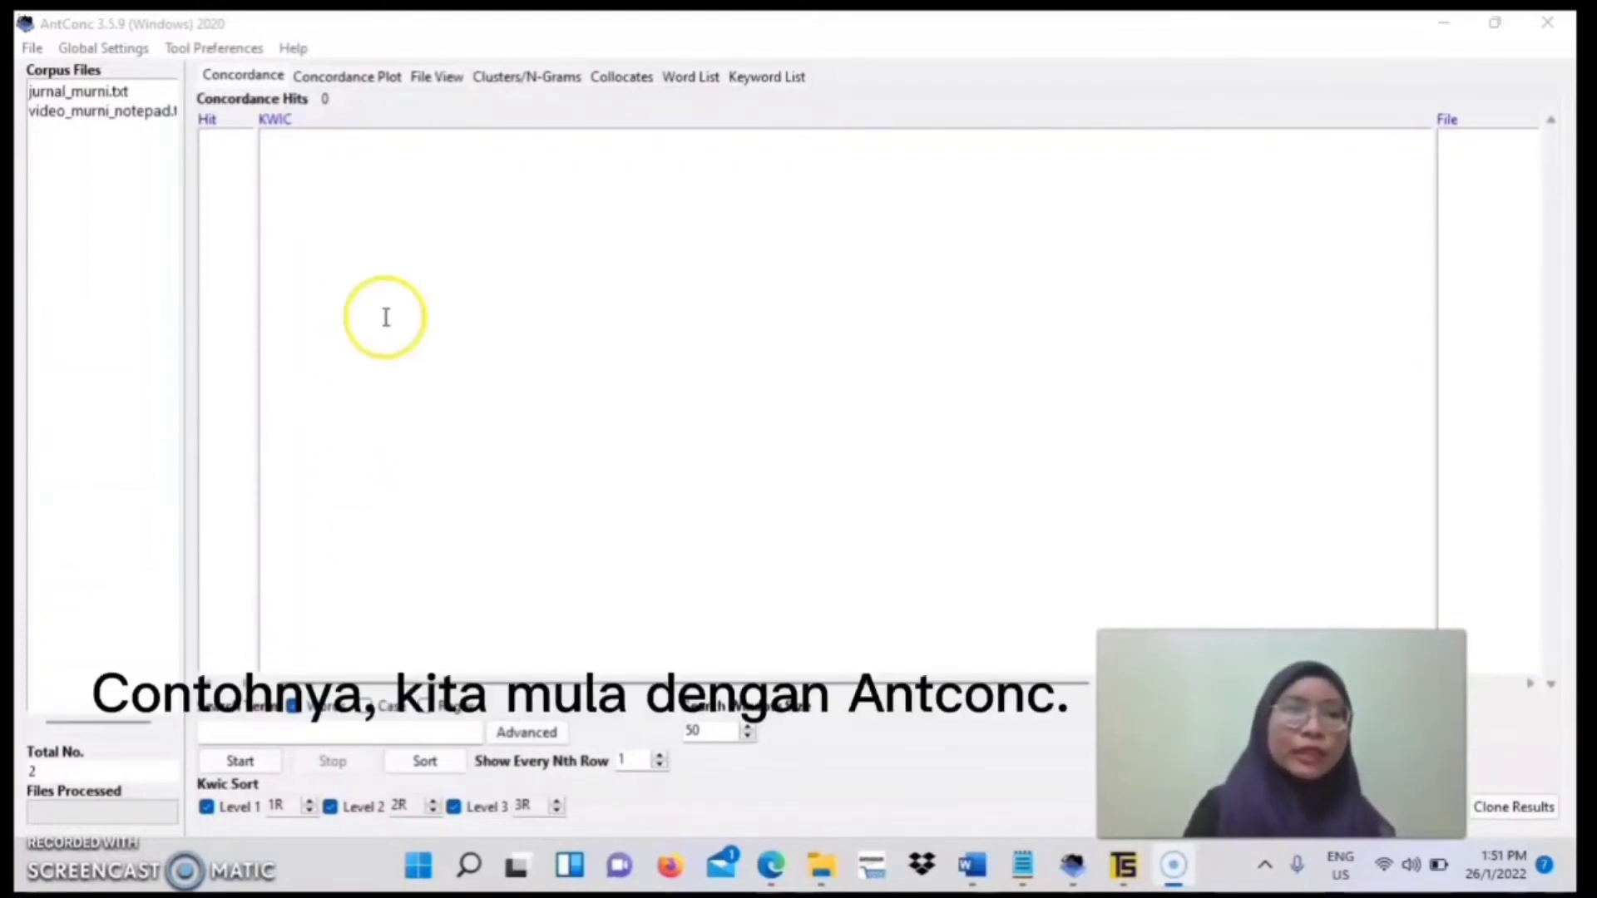
# Run a concordance search for the word "yang" across both loaded corpus files
pyautogui.click(273, 78)
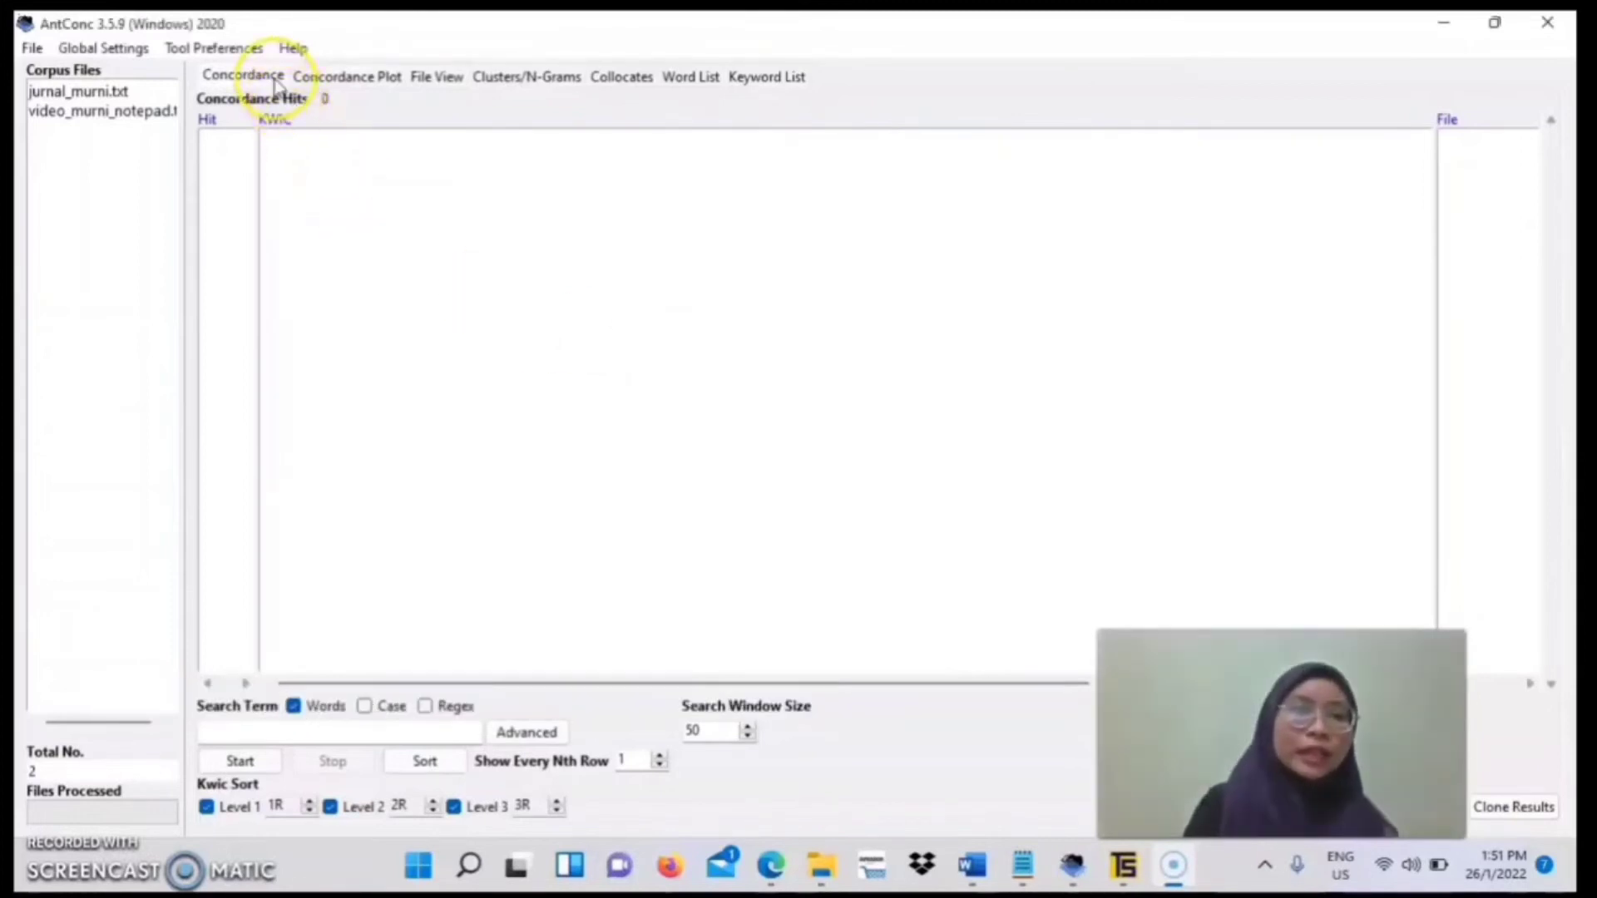
pyautogui.click(397, 733)
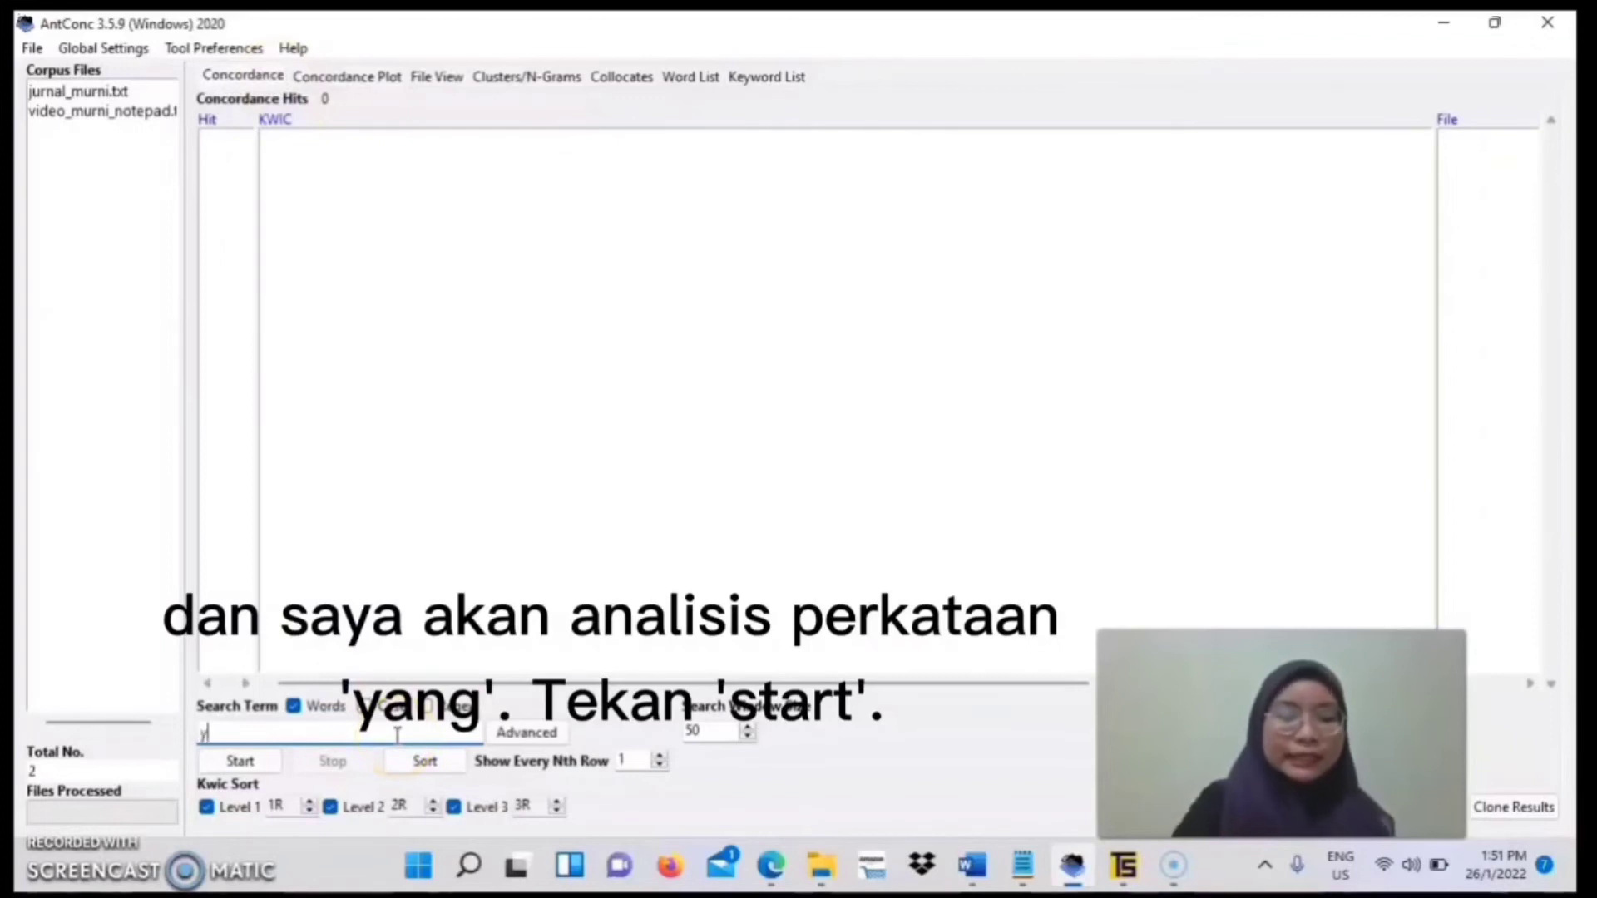
pyautogui.click(252, 761)
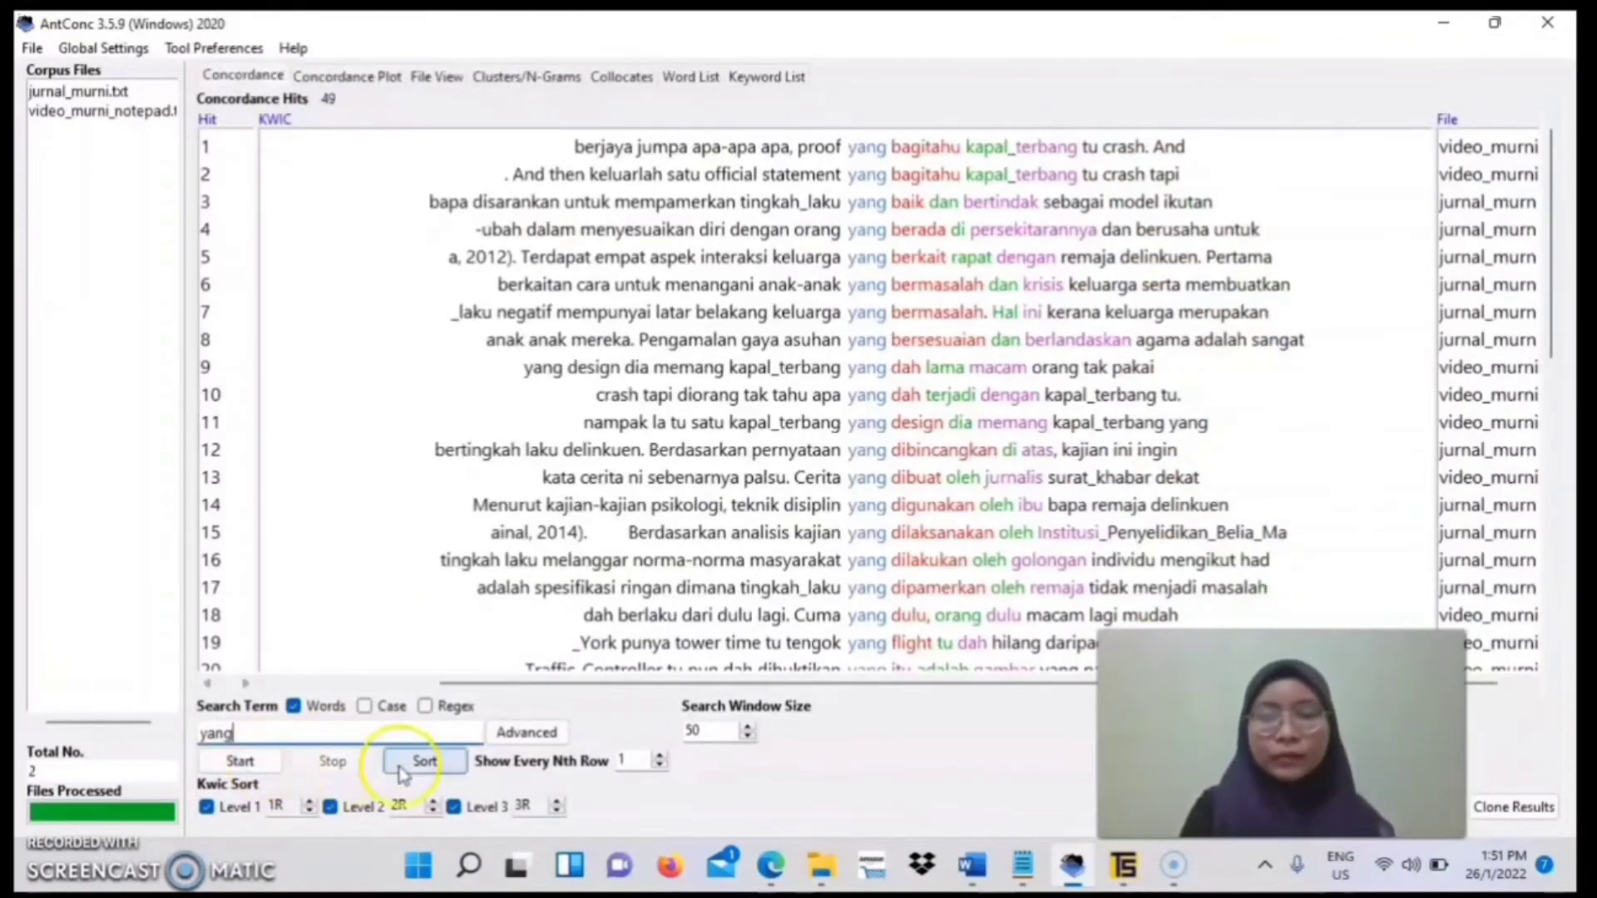
# Switch to TextSTAT and run a concordance search for "yang" with case-insensitive search and search-string marking enabled
pyautogui.click(1125, 868)
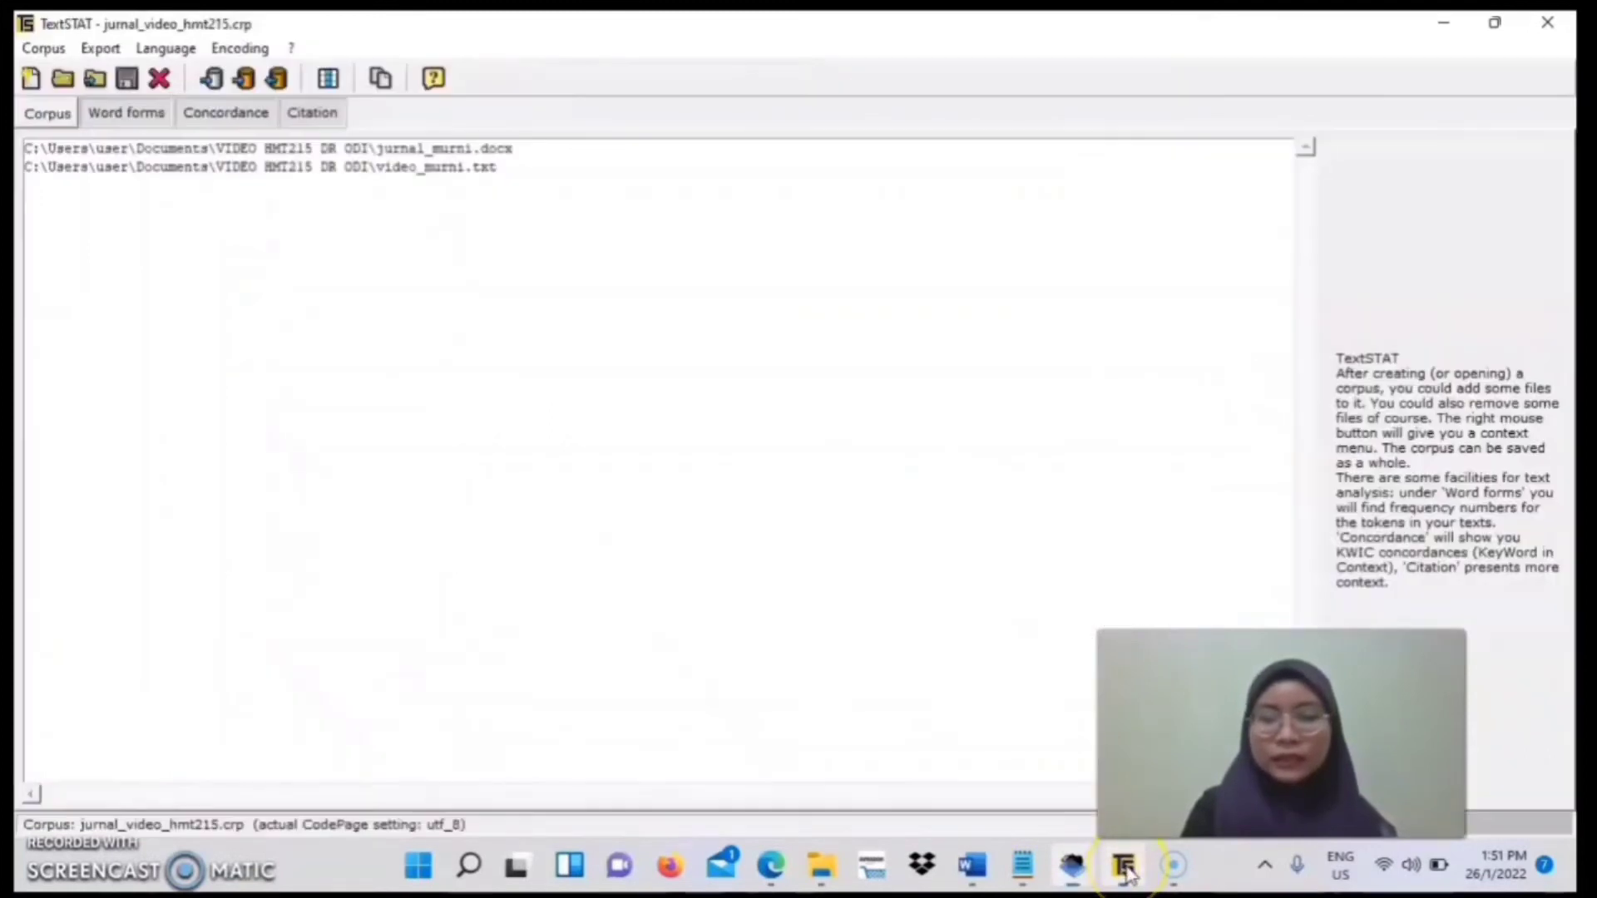
pyautogui.click(252, 121)
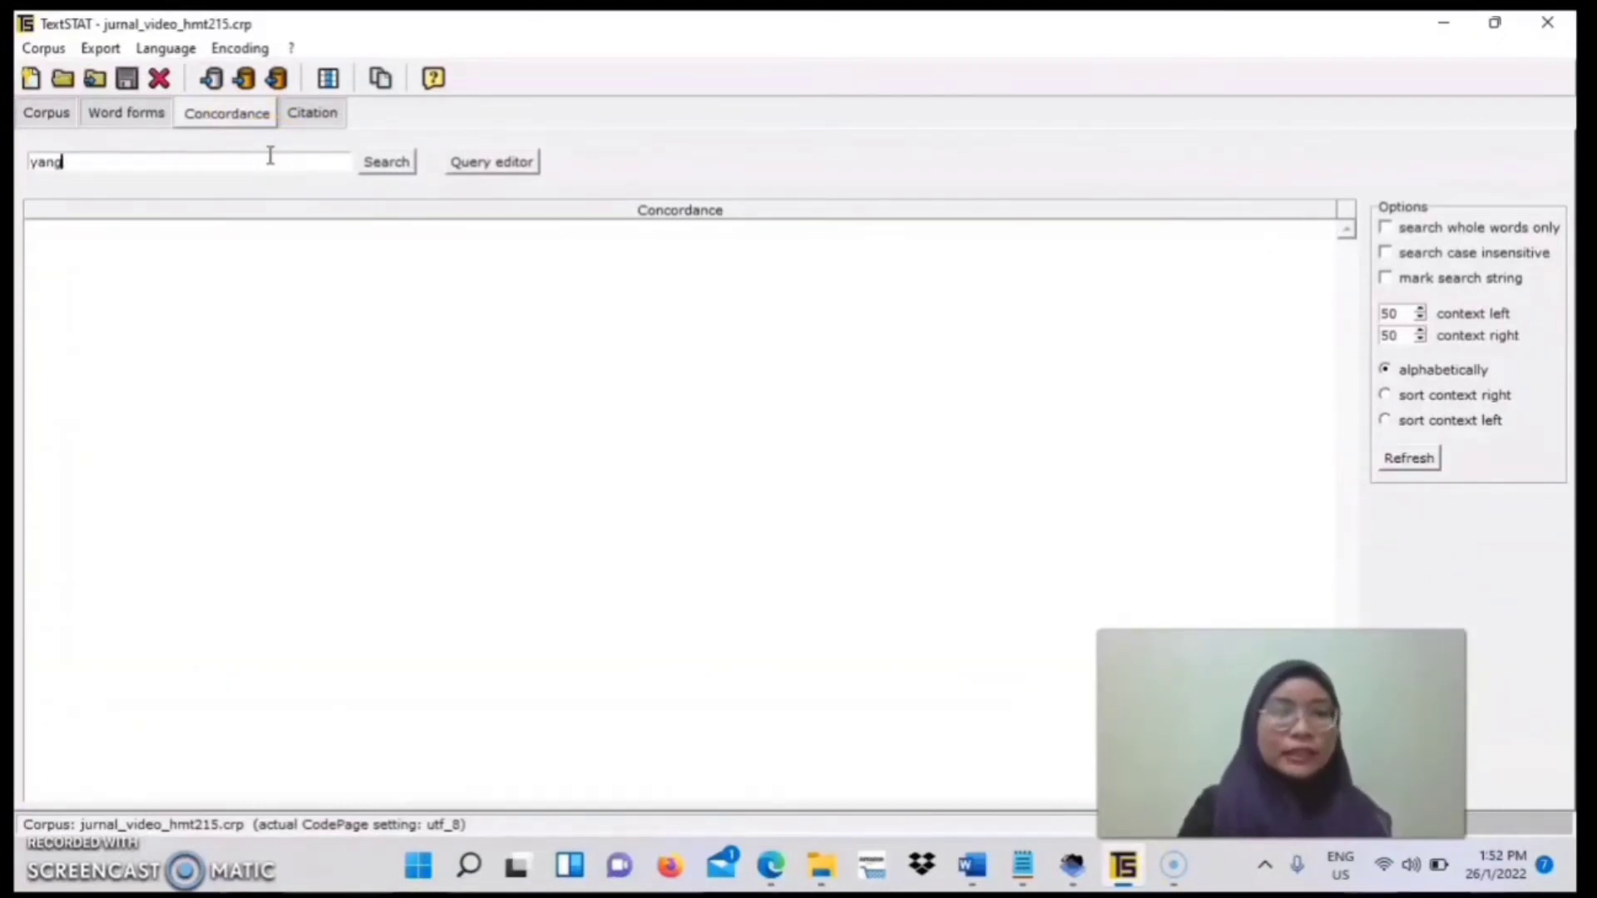
pyautogui.press('Return')
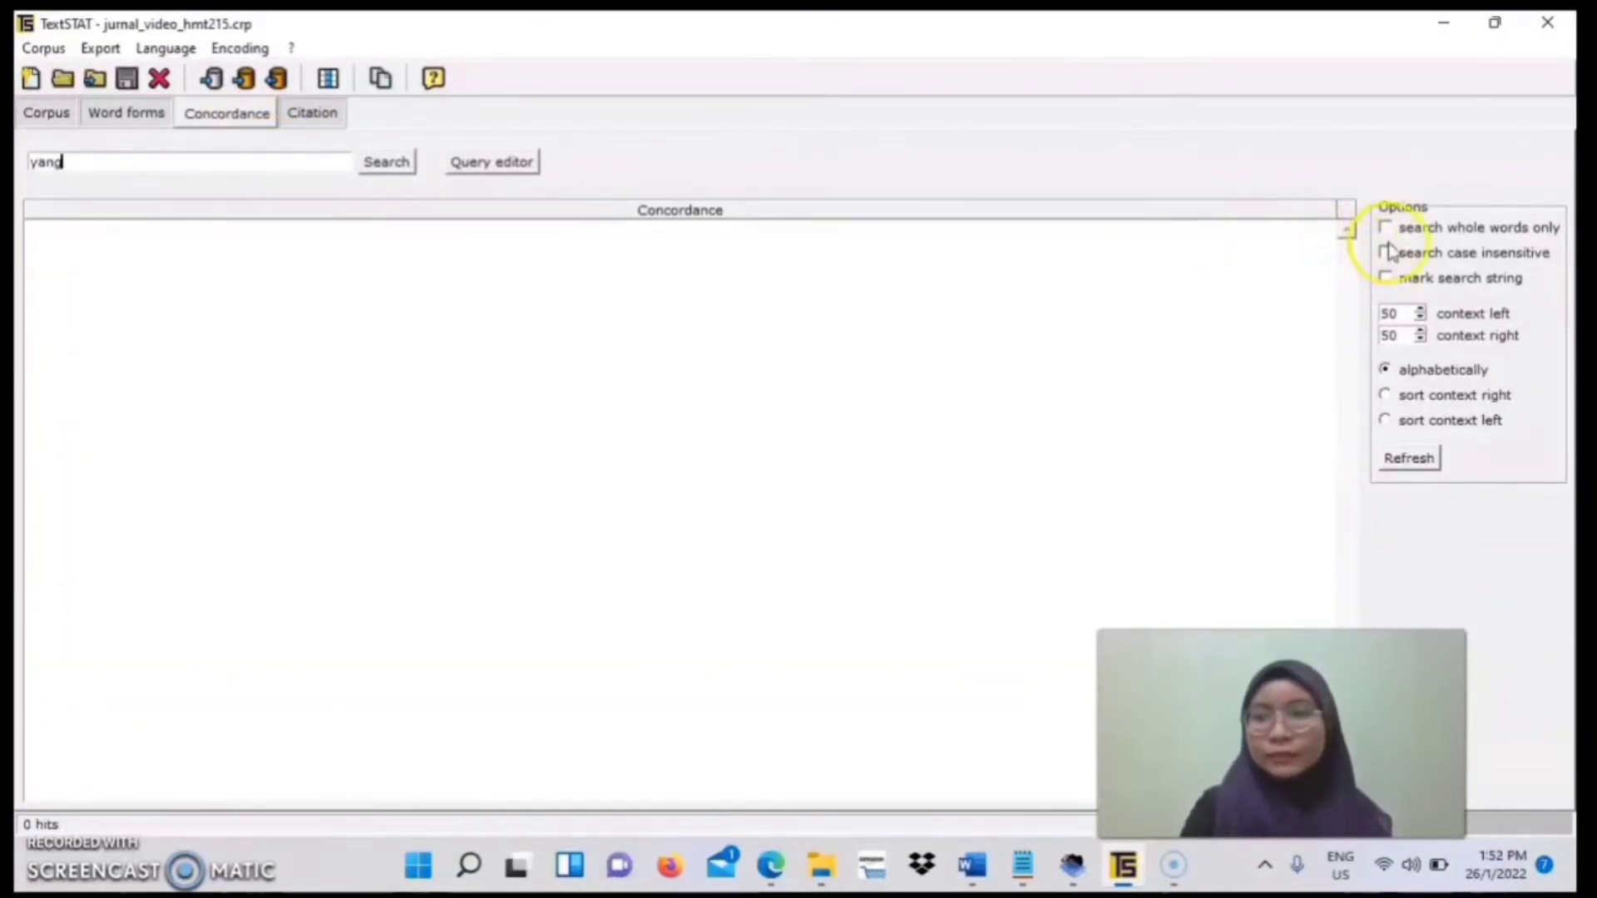
pyautogui.click(1386, 277)
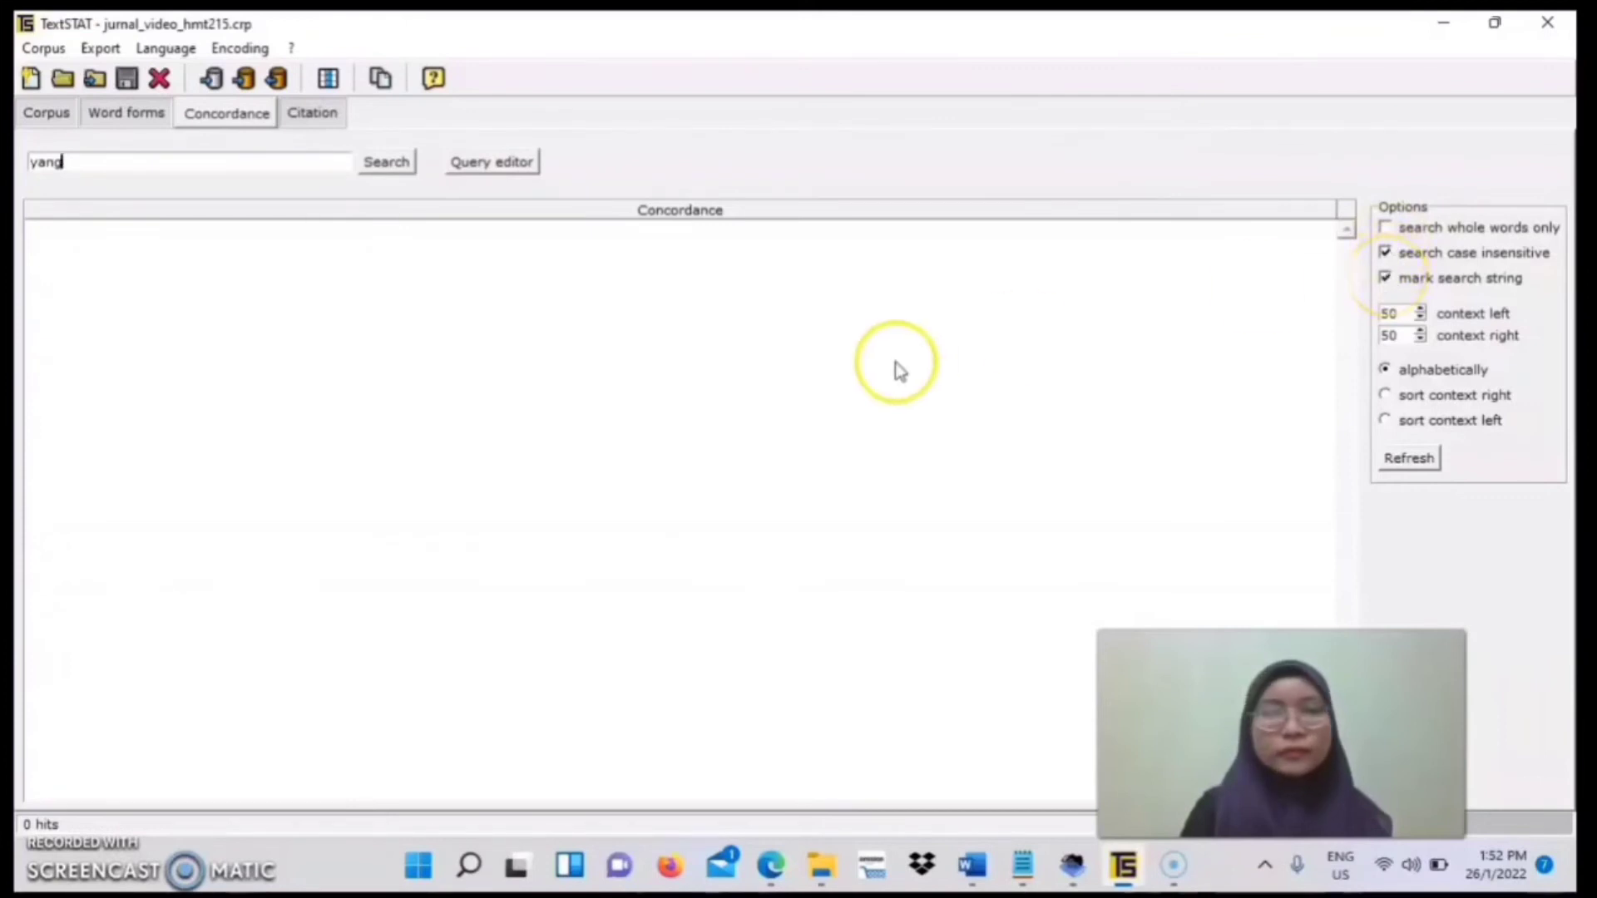
pyautogui.click(393, 162)
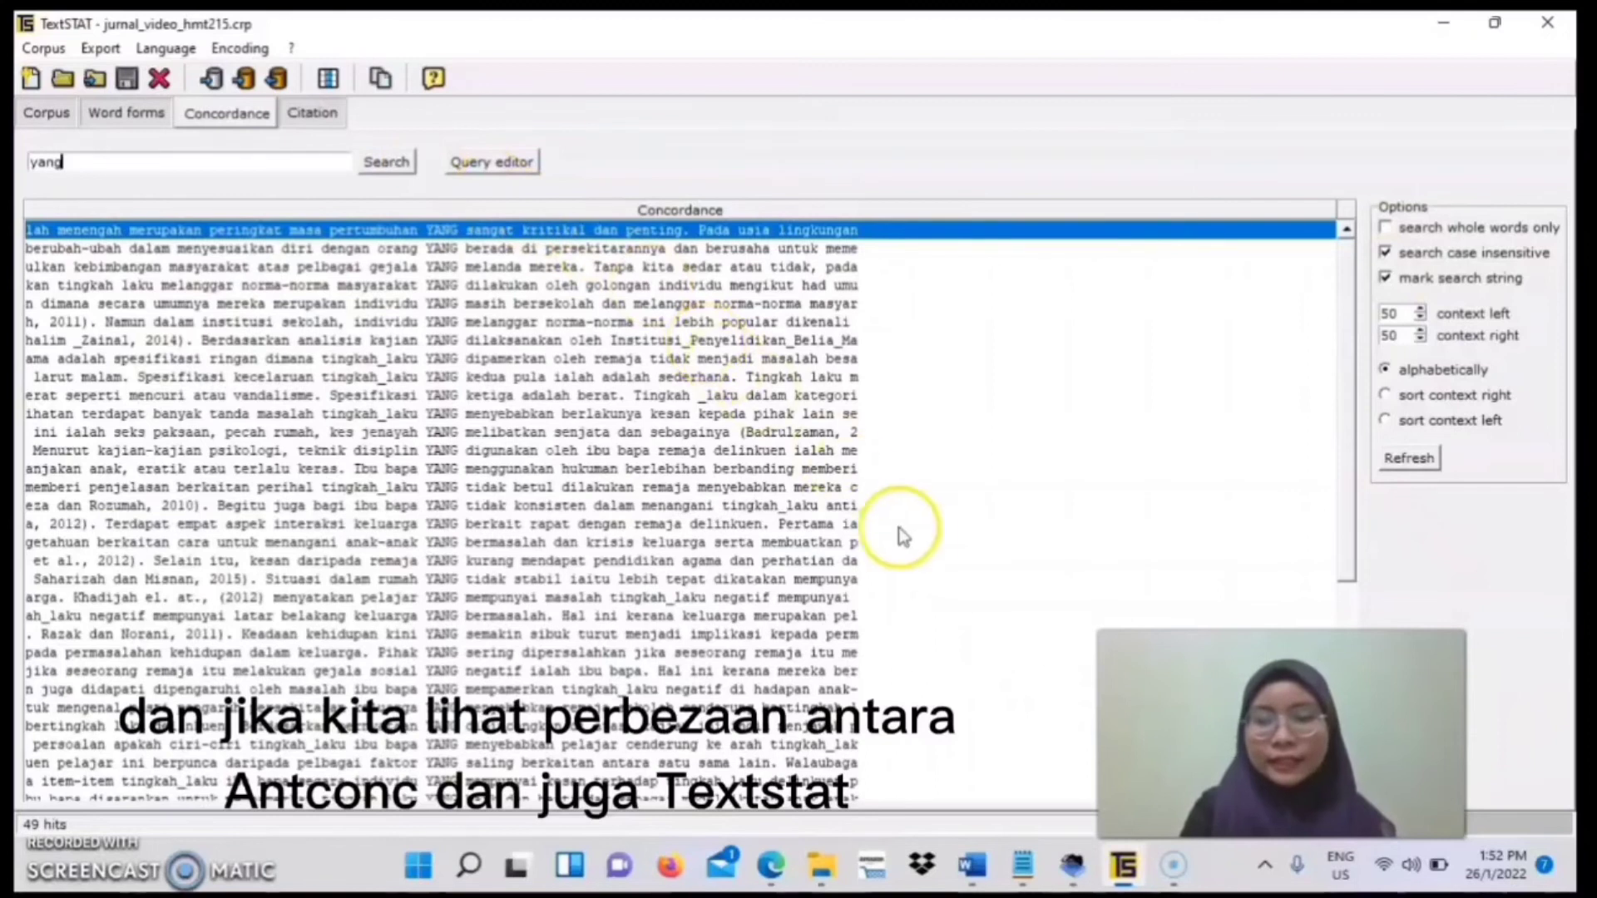
# Compare the "yang" concordances in AntConc and TextSTAT, examining whether each line's source file can be identified
pyautogui.click(1073, 868)
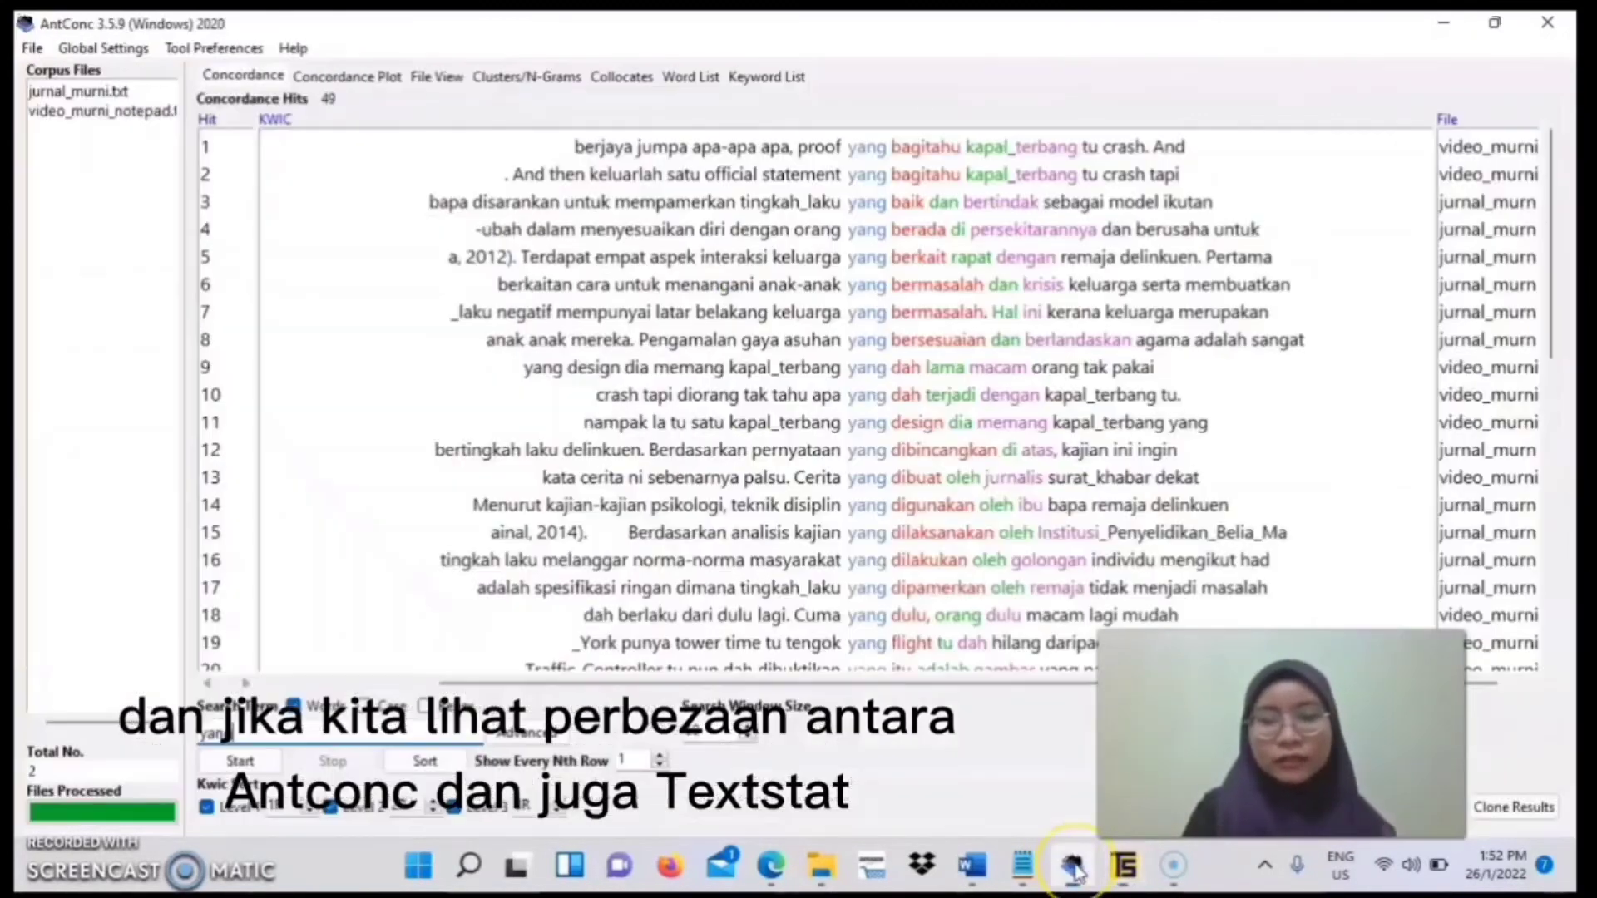
pyautogui.click(1127, 882)
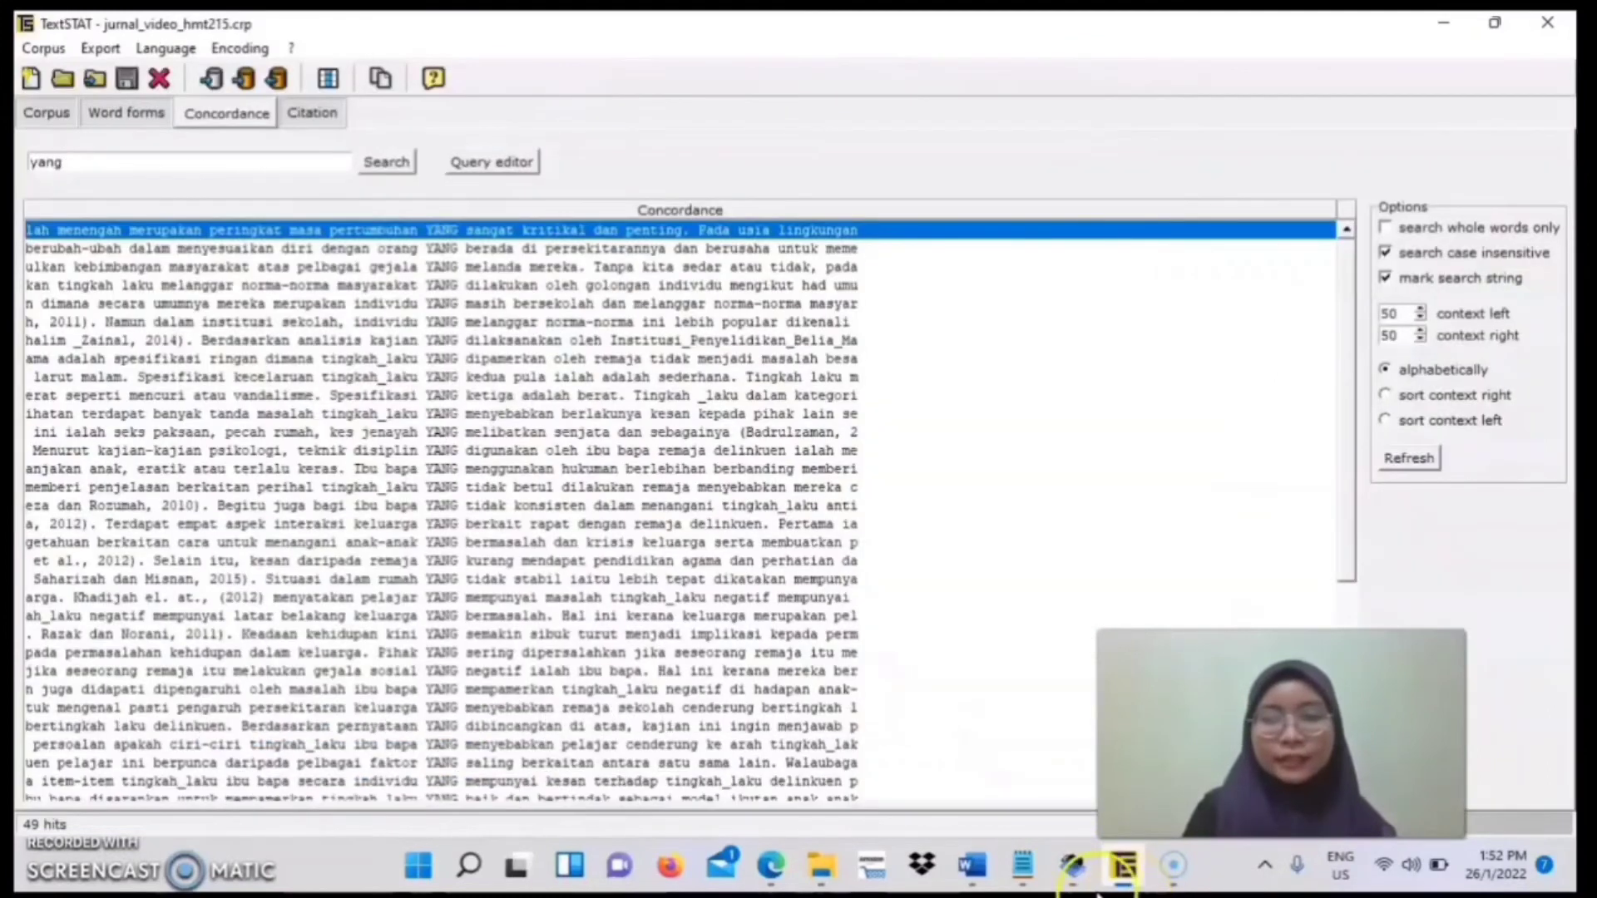
pyautogui.click(1069, 873)
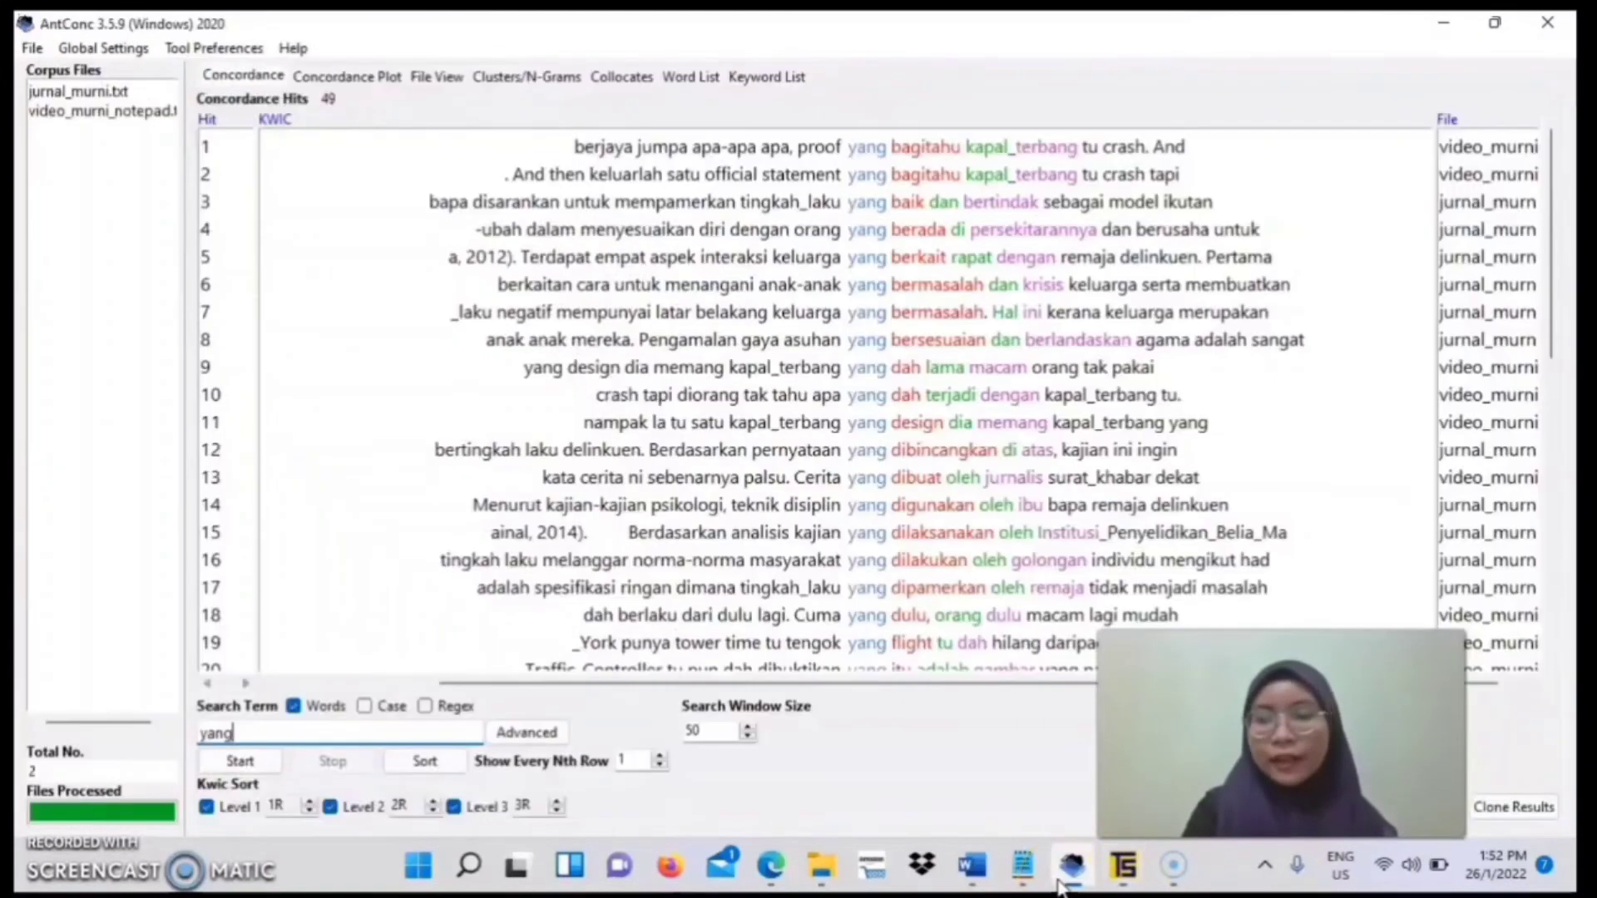
pyautogui.moveTo(1557, 356)
pyautogui.mouseDown()
pyautogui.moveTo(1558, 464)
pyautogui.moveTo(1557, 336)
pyautogui.mouseUp()
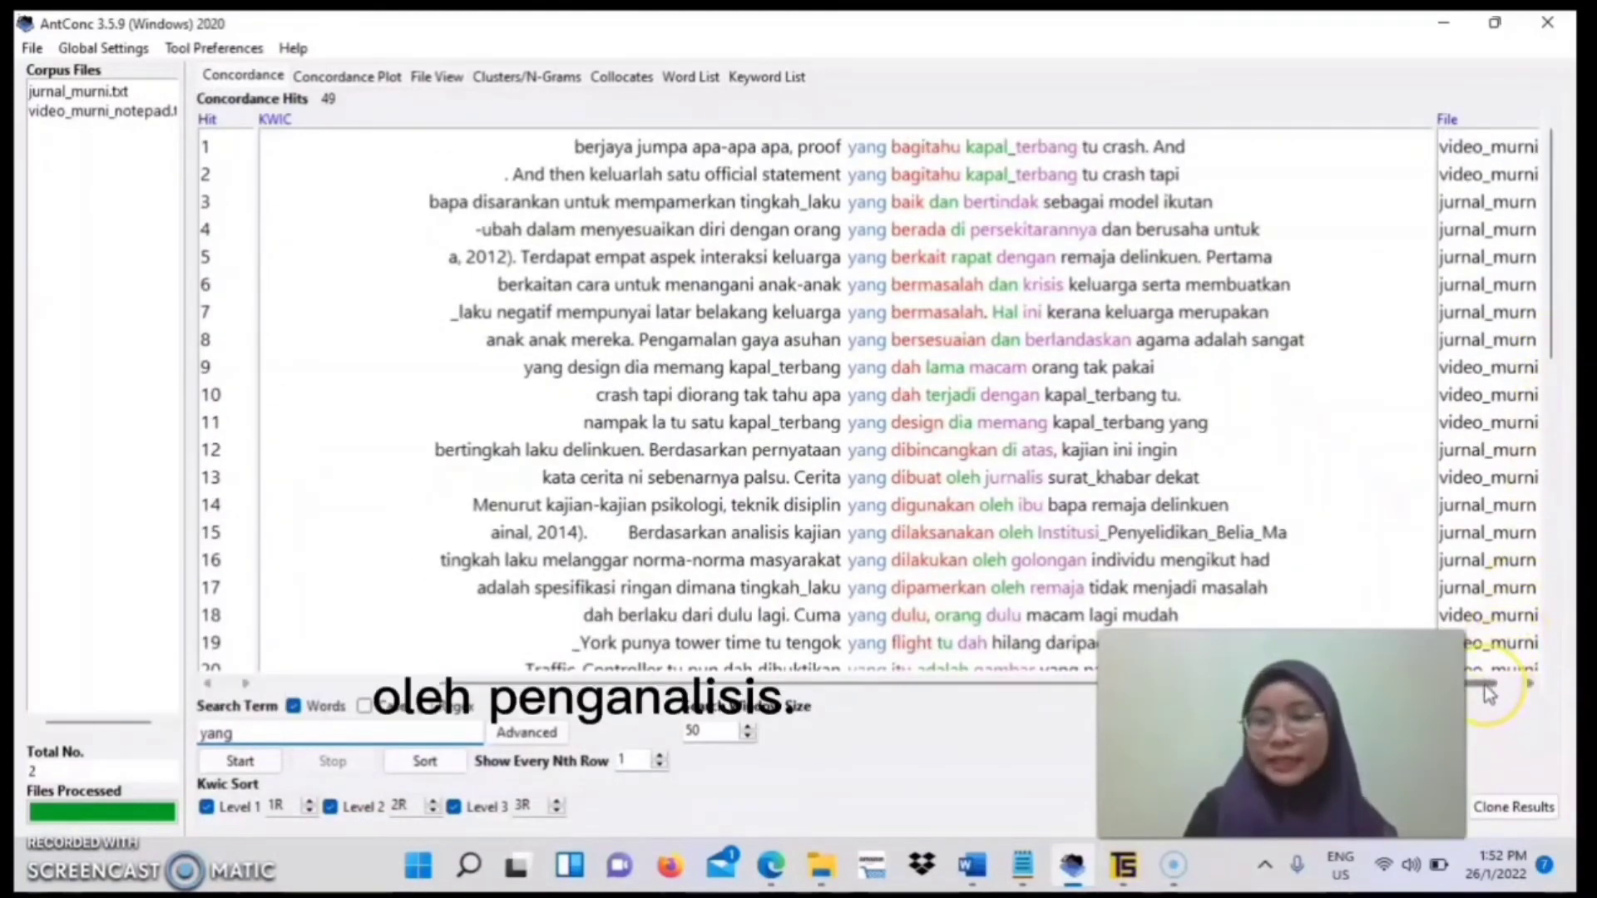
pyautogui.moveTo(1489, 695)
pyautogui.mouseDown()
pyautogui.moveTo(1525, 688)
pyautogui.moveTo(1489, 693)
pyautogui.mouseUp()
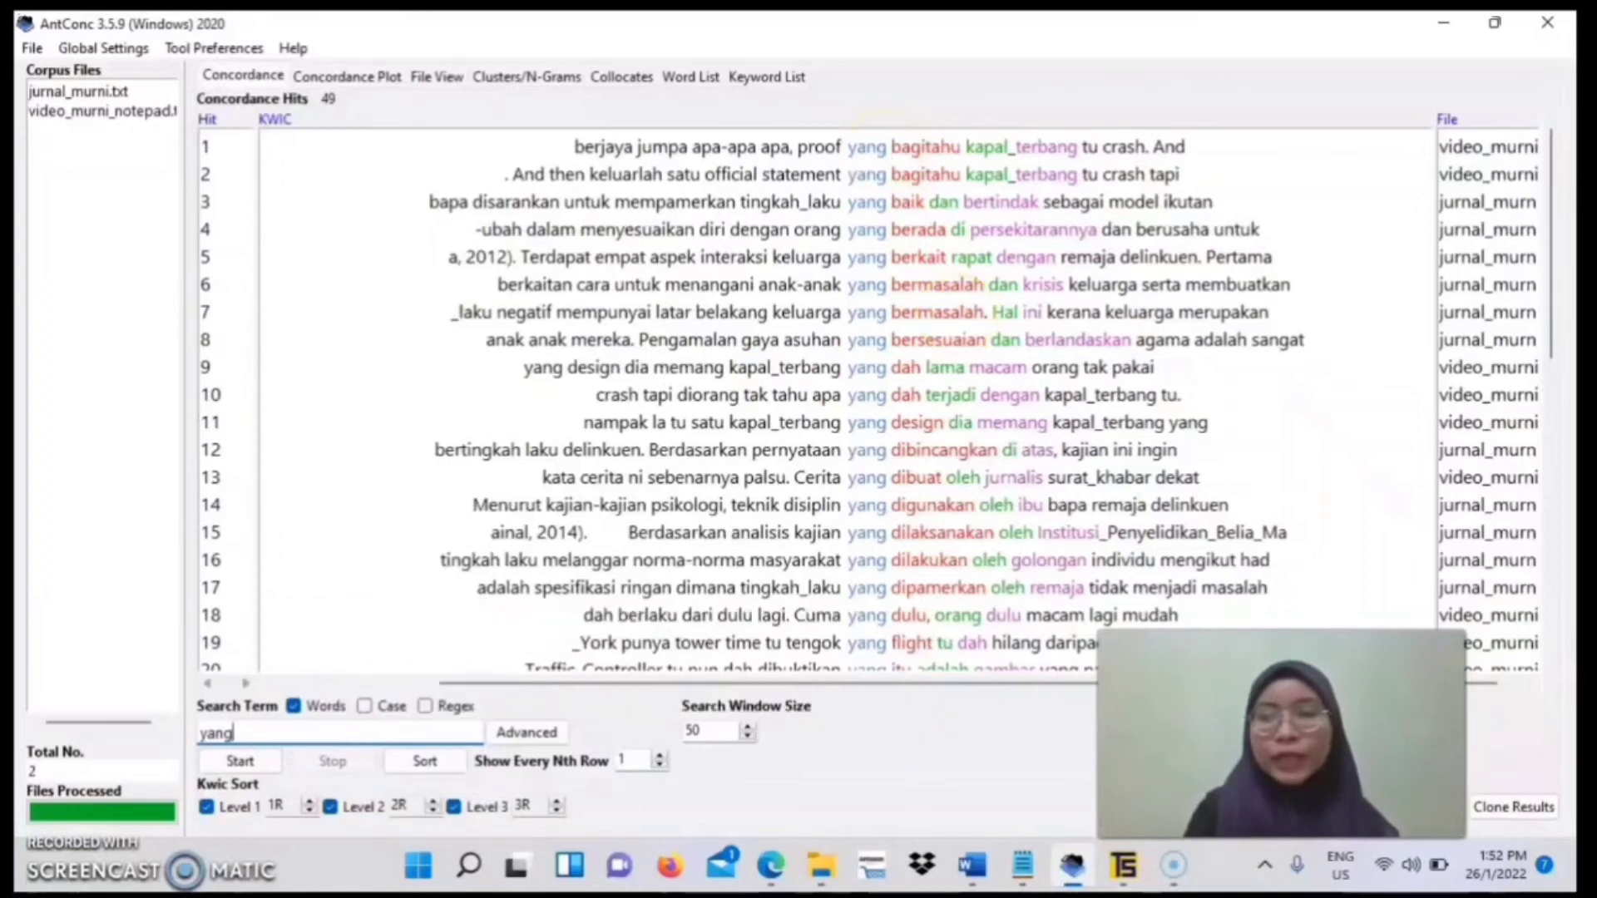
pyautogui.click(1124, 867)
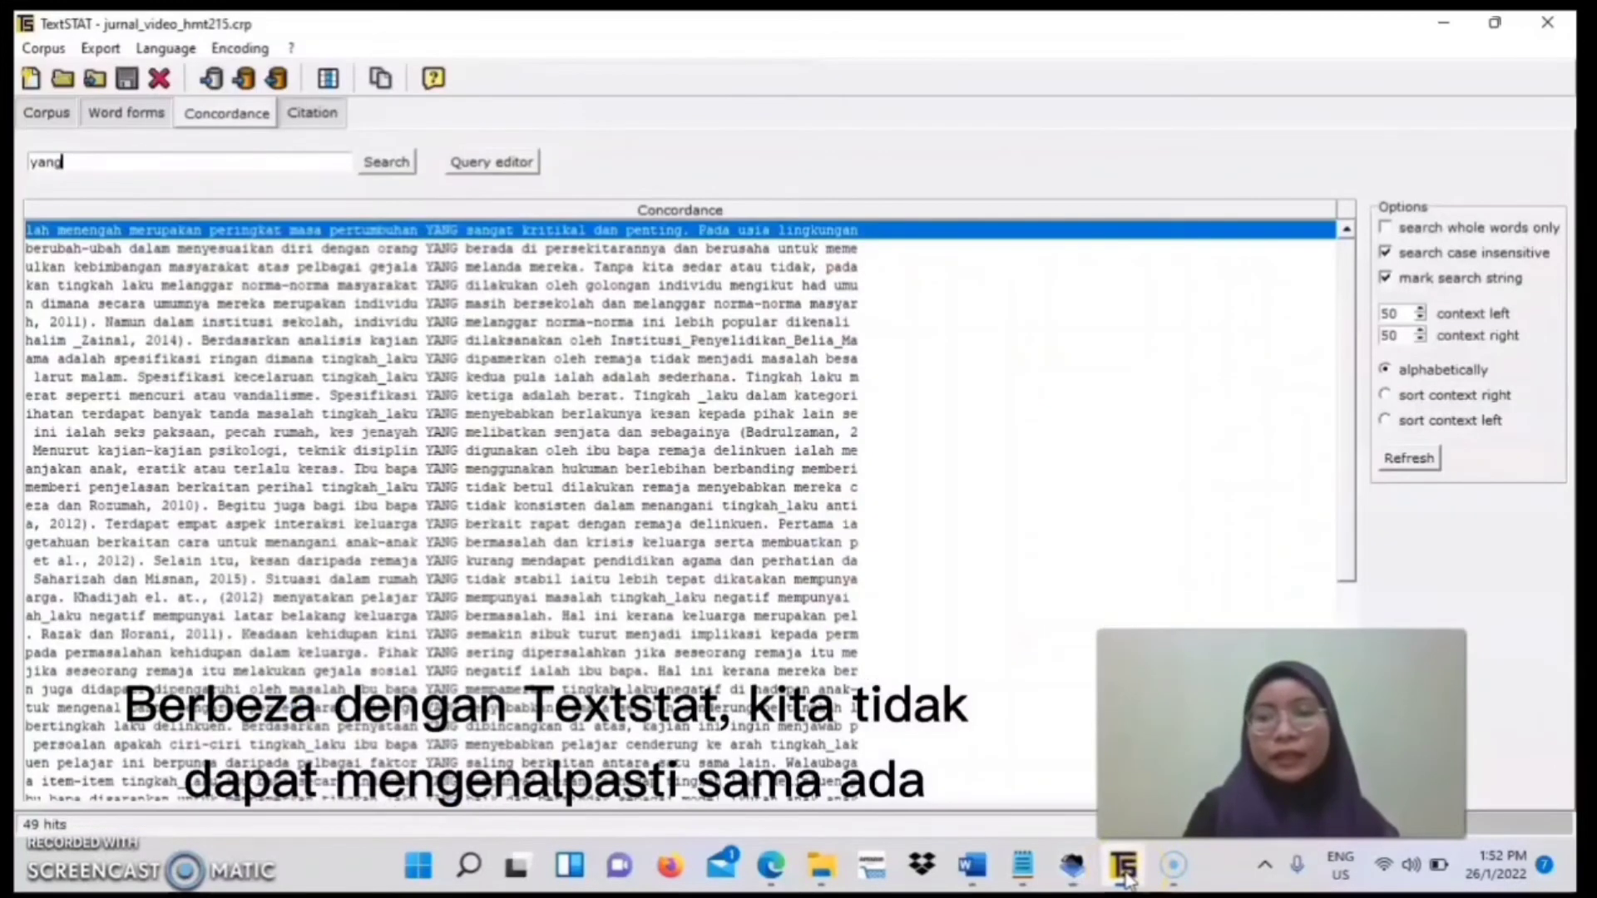
pyautogui.click(1345, 541)
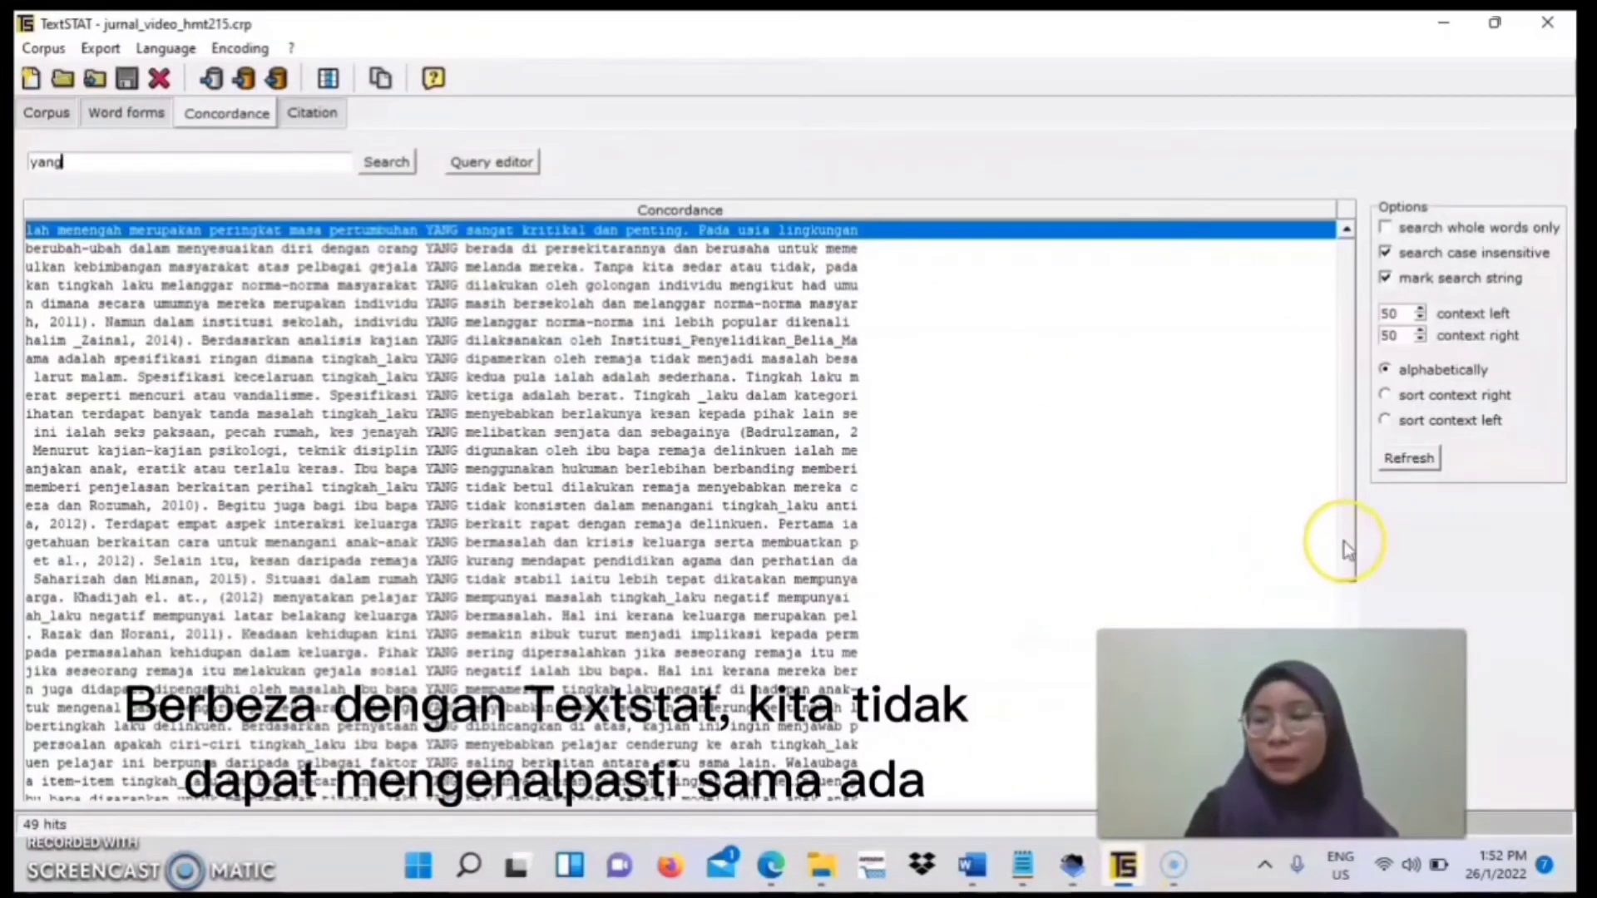
pyautogui.scroll(-2, 1345, 542)
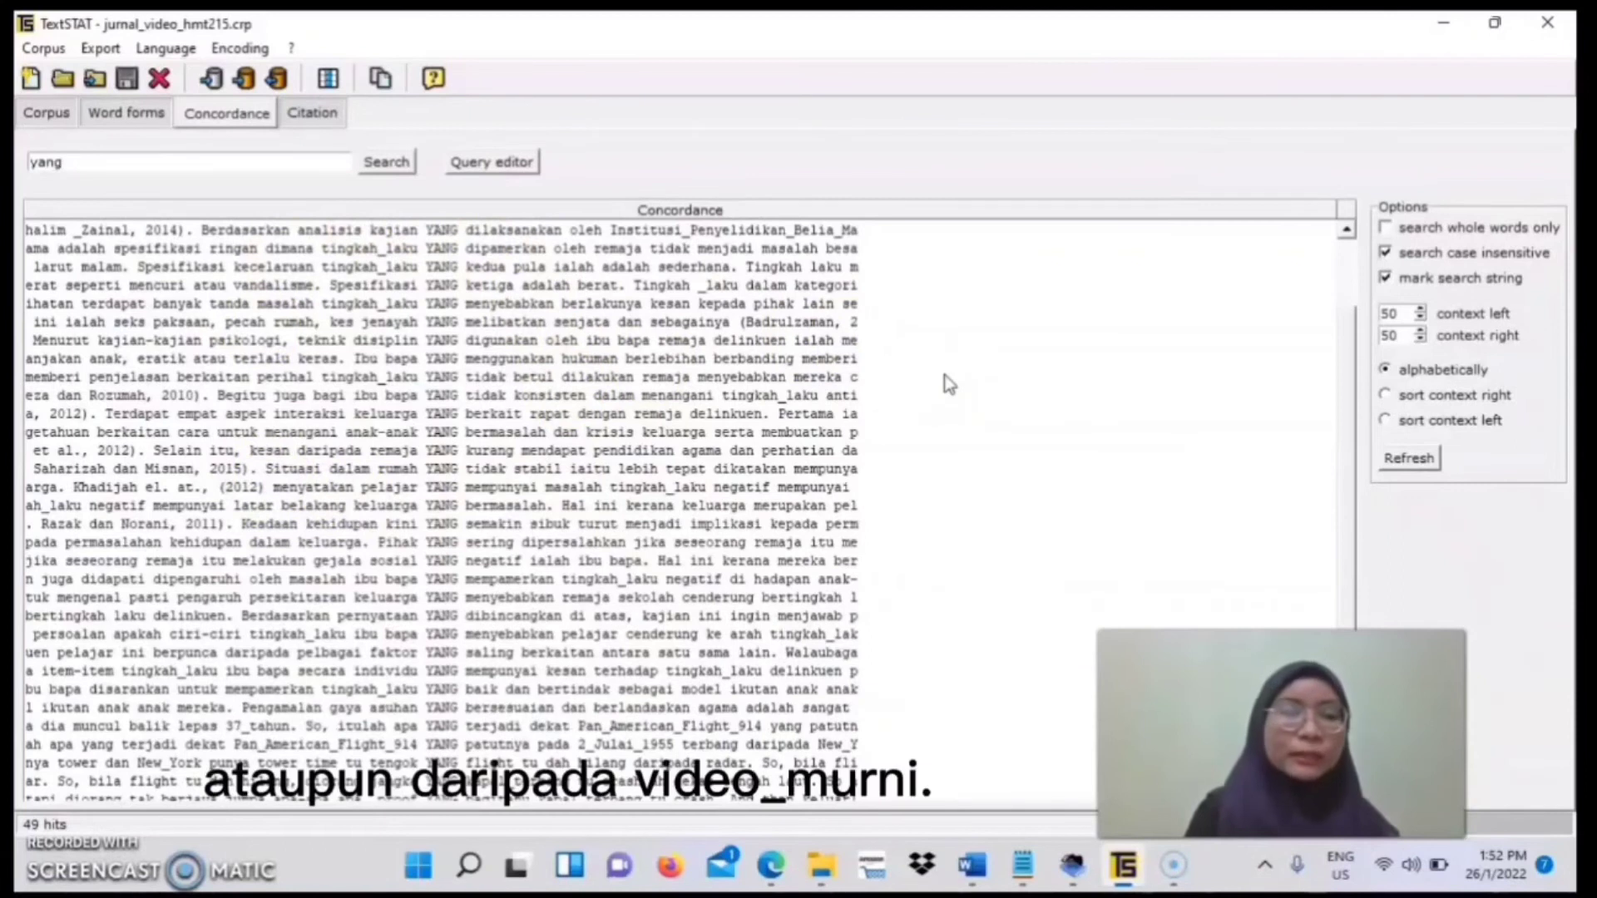
pyautogui.click(1152, 533)
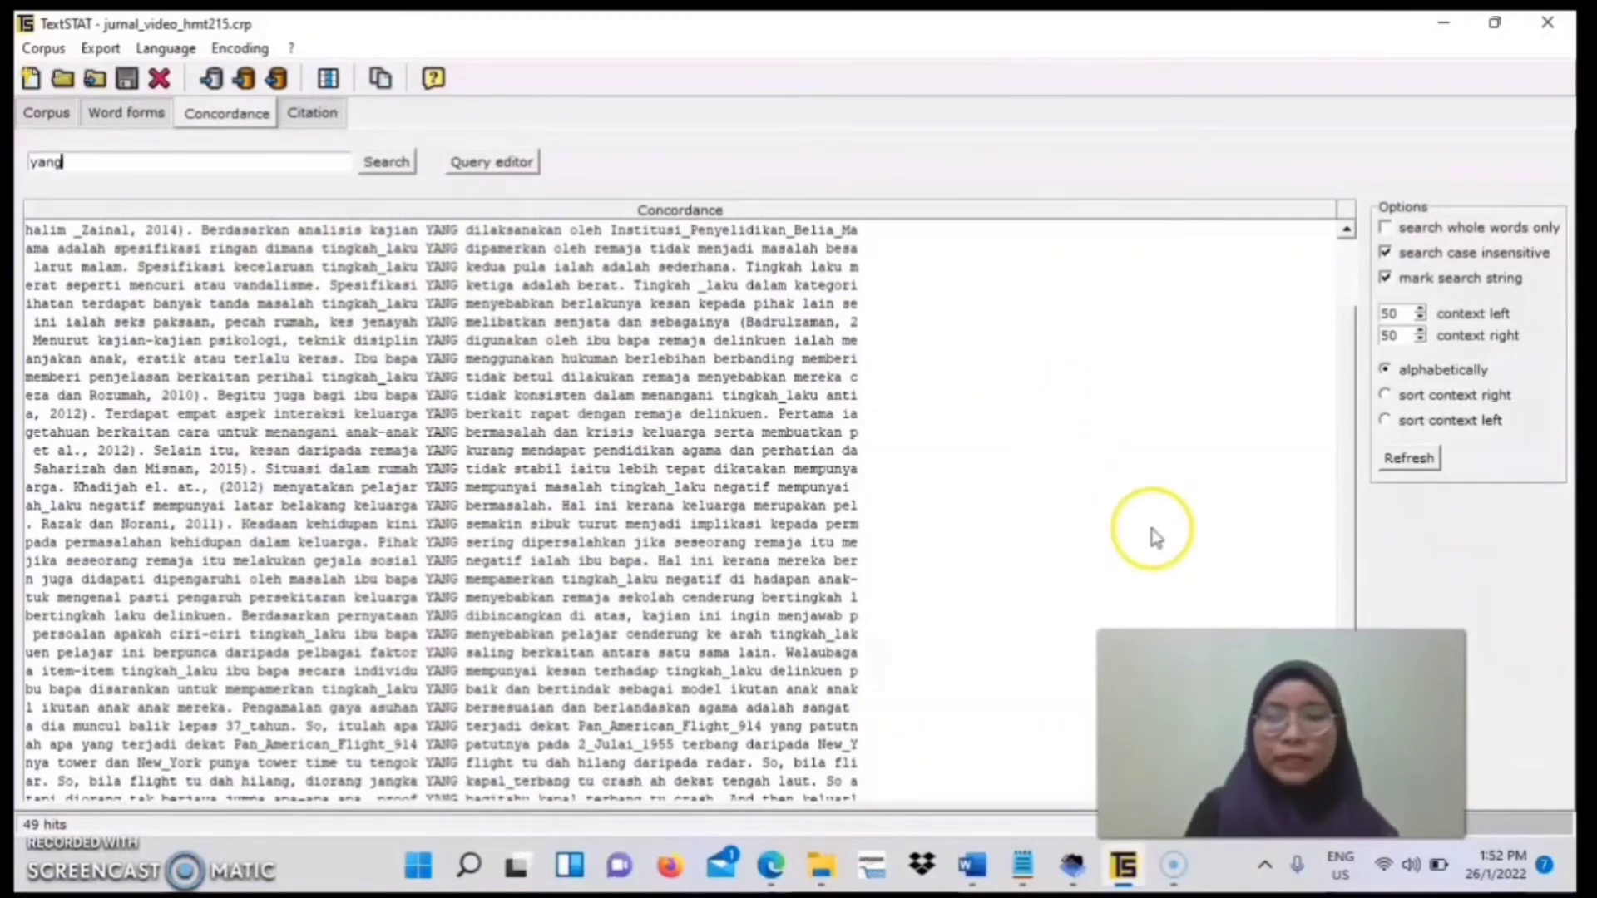
pyautogui.moveTo(1346, 476); pyautogui.dragTo(1340, 350)
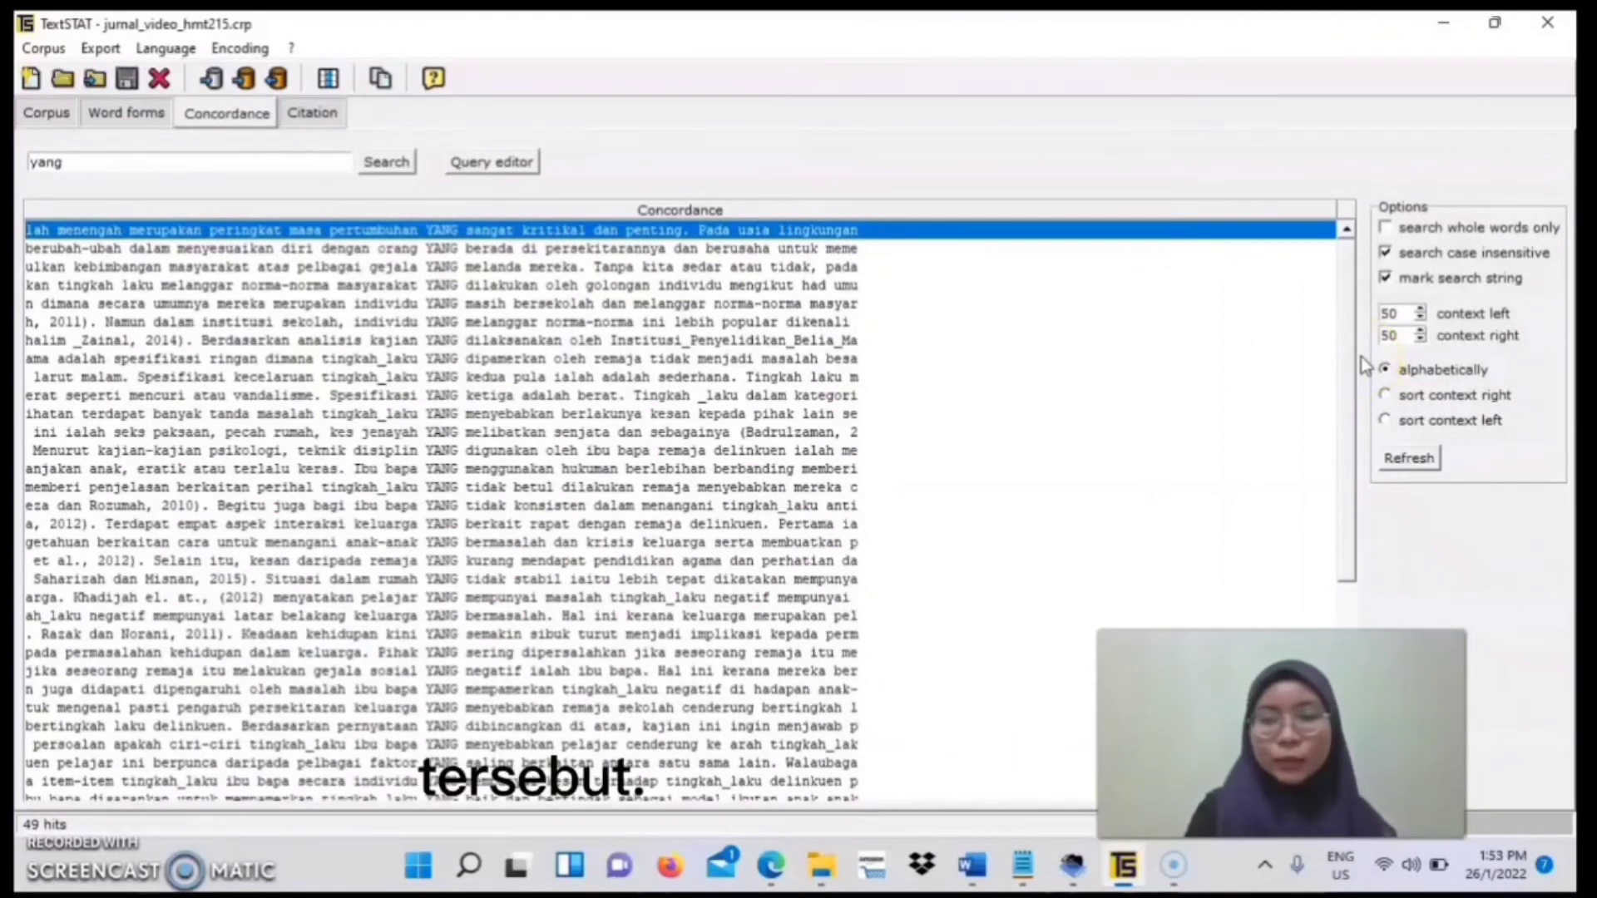
# Switch to AntConc and run a concordance search for "kapal_terbang" in the two corpus files
pyautogui.click(1071, 874)
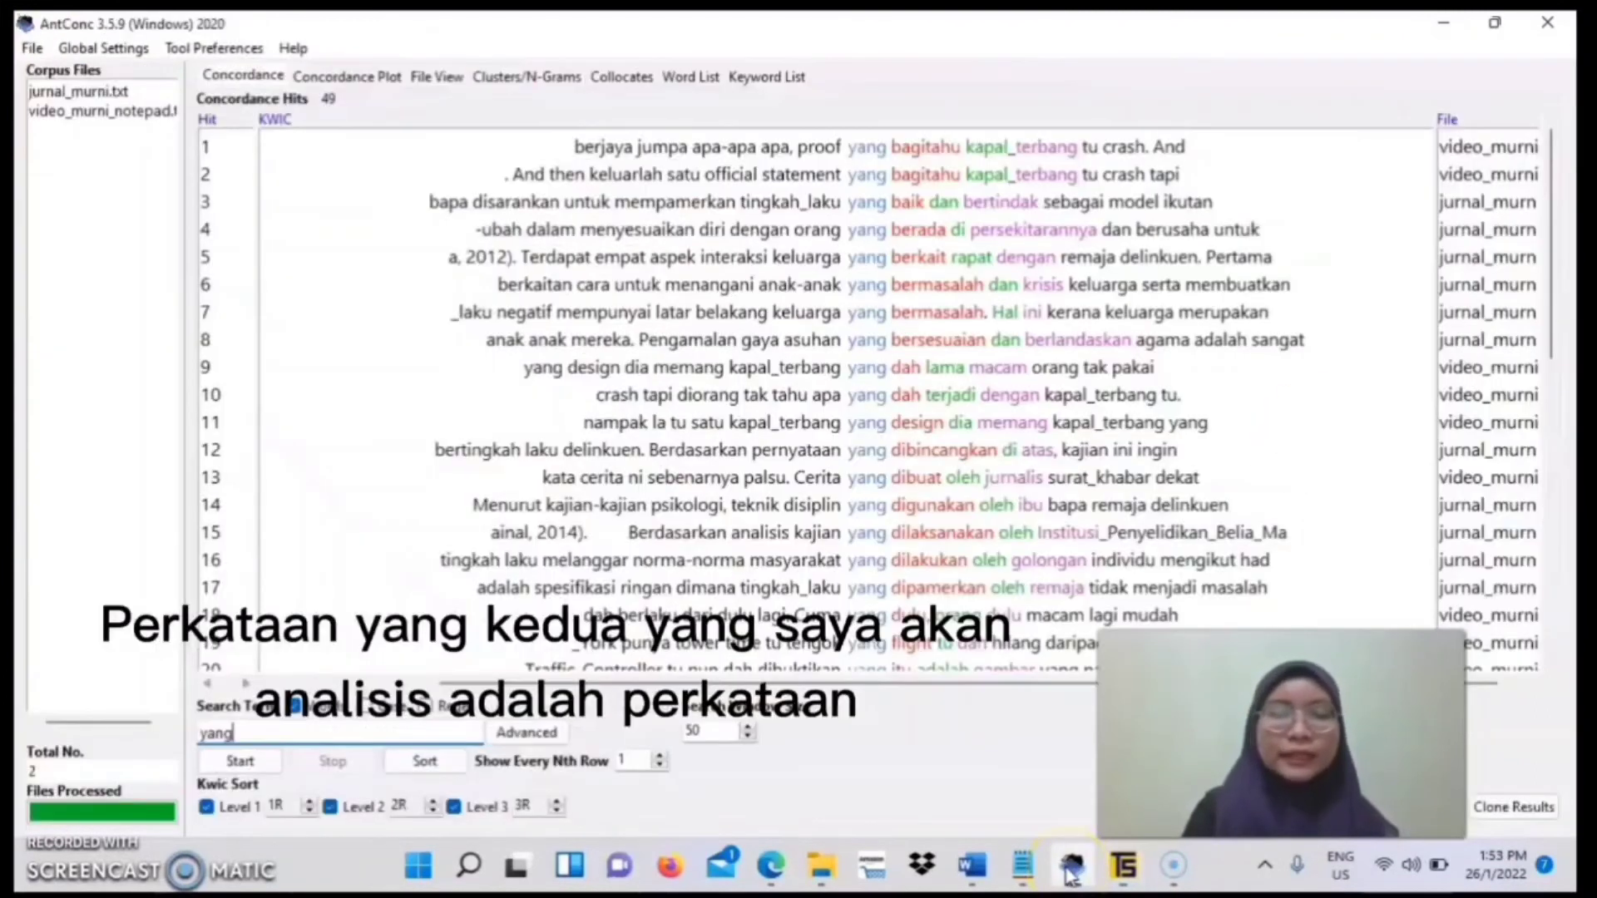
pyautogui.press('BackSpace')
pyautogui.press('BackSpace')
pyautogui.press('BackSpace')
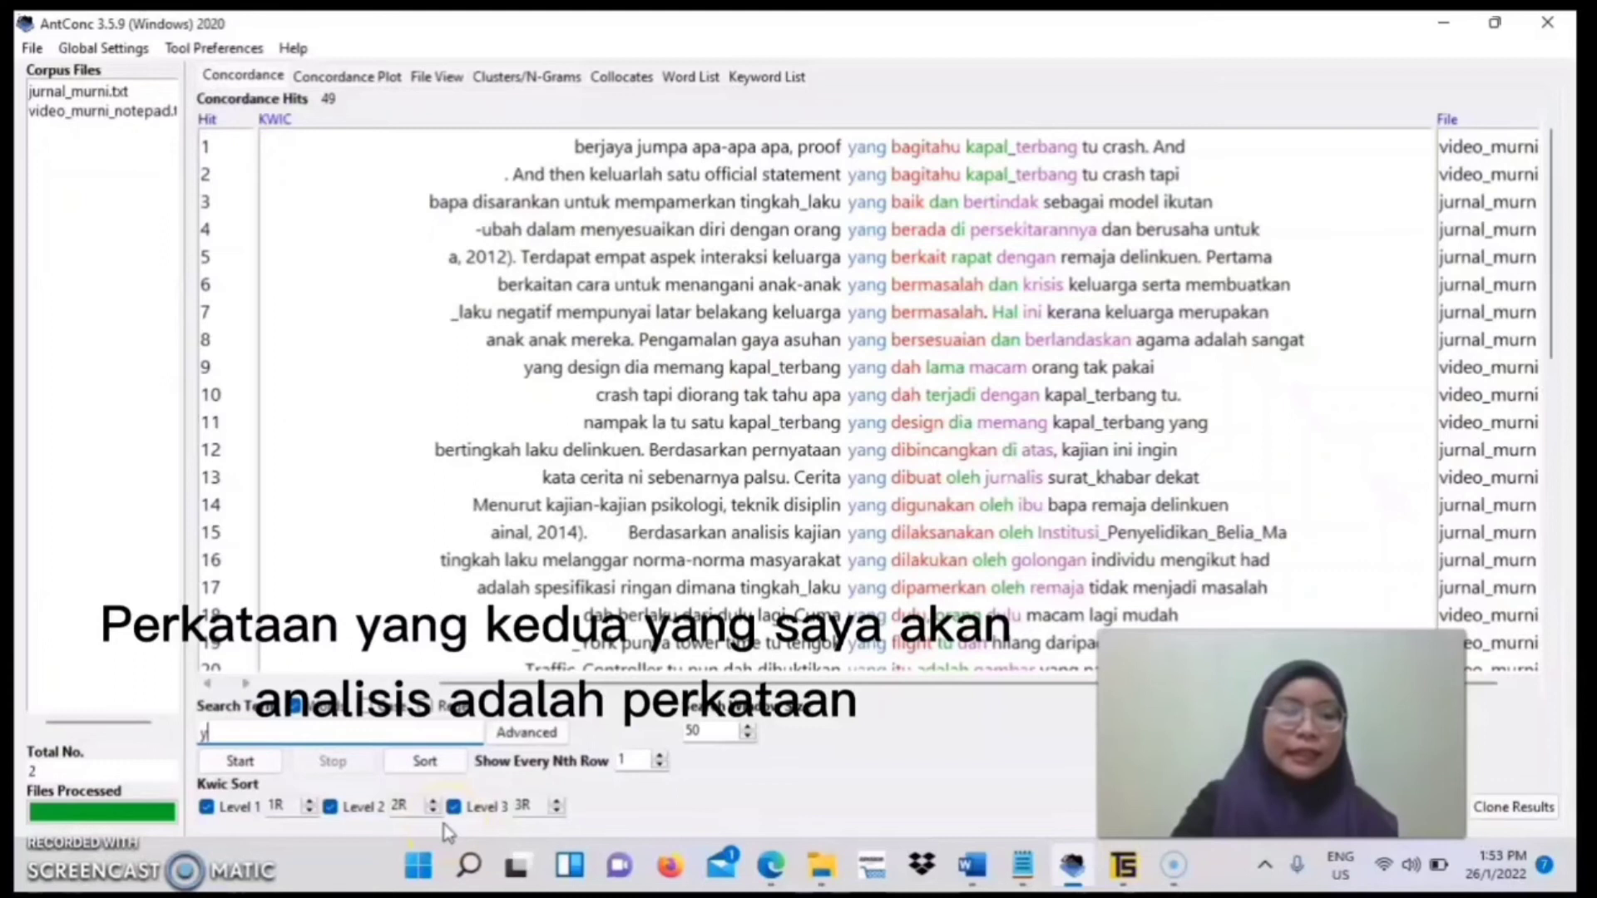
pyautogui.write('kapal')
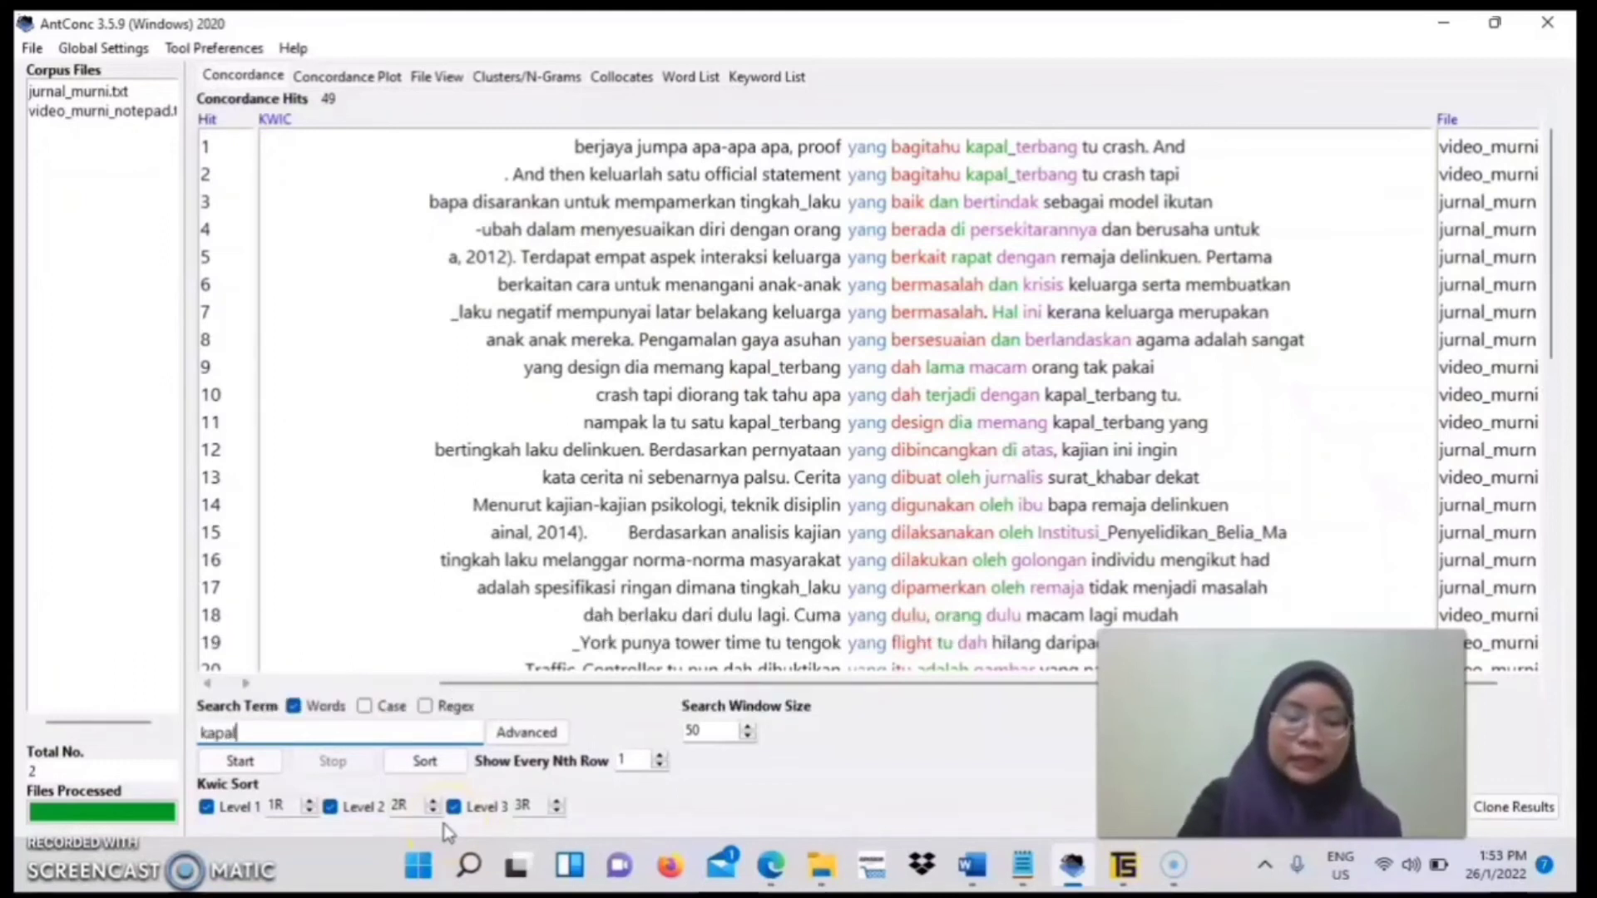
pyautogui.write('_terban')
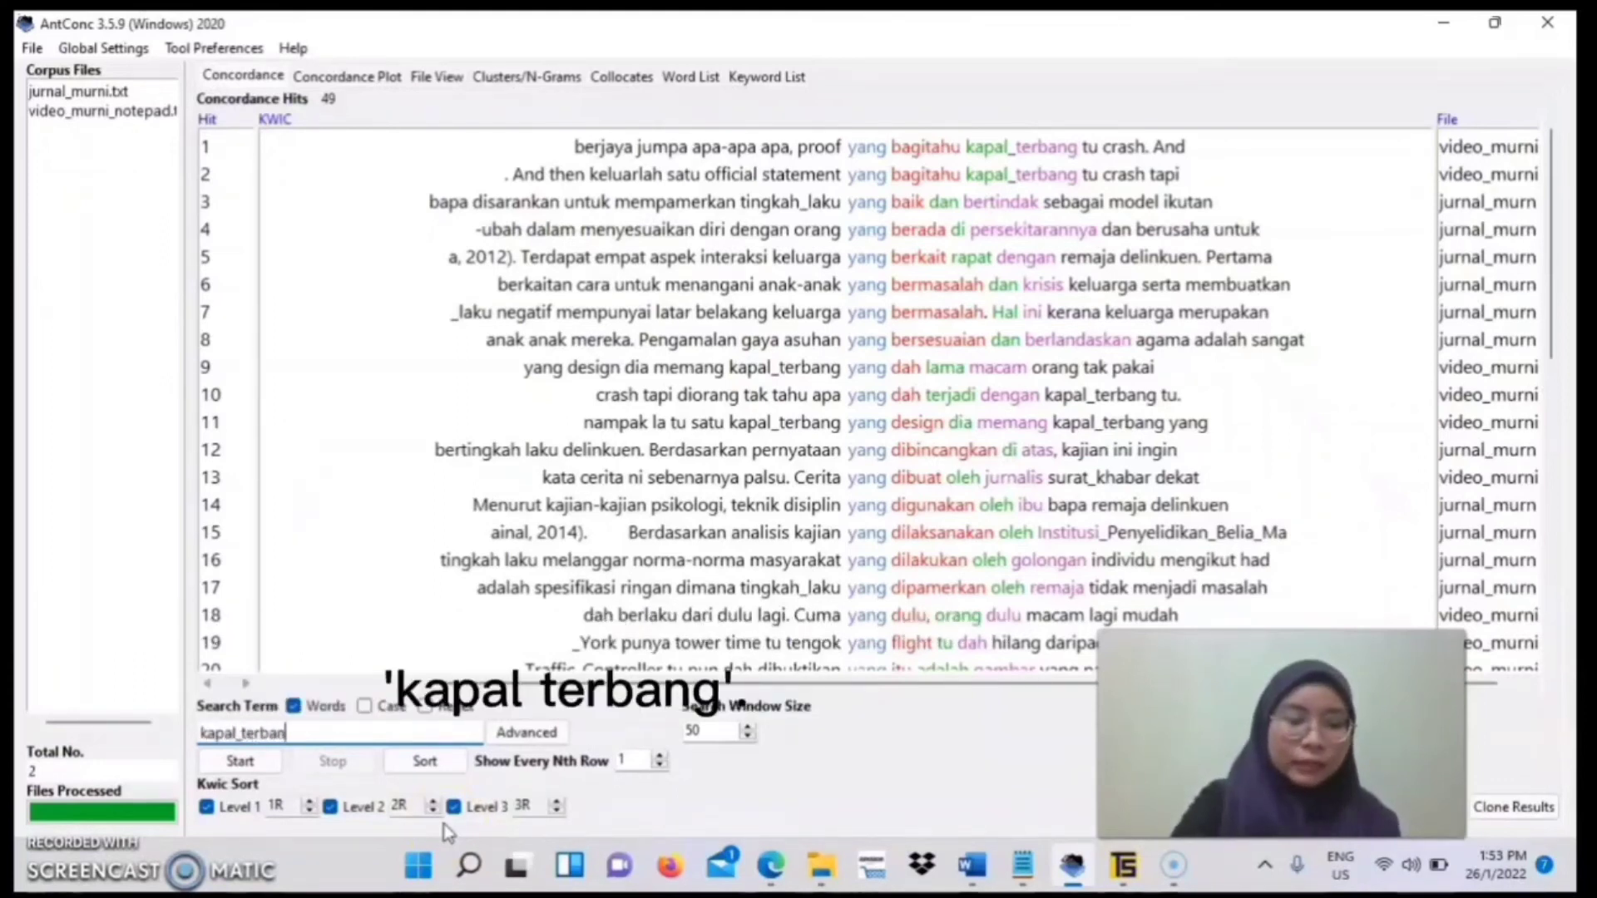
pyautogui.write('g')
pyautogui.click(250, 764)
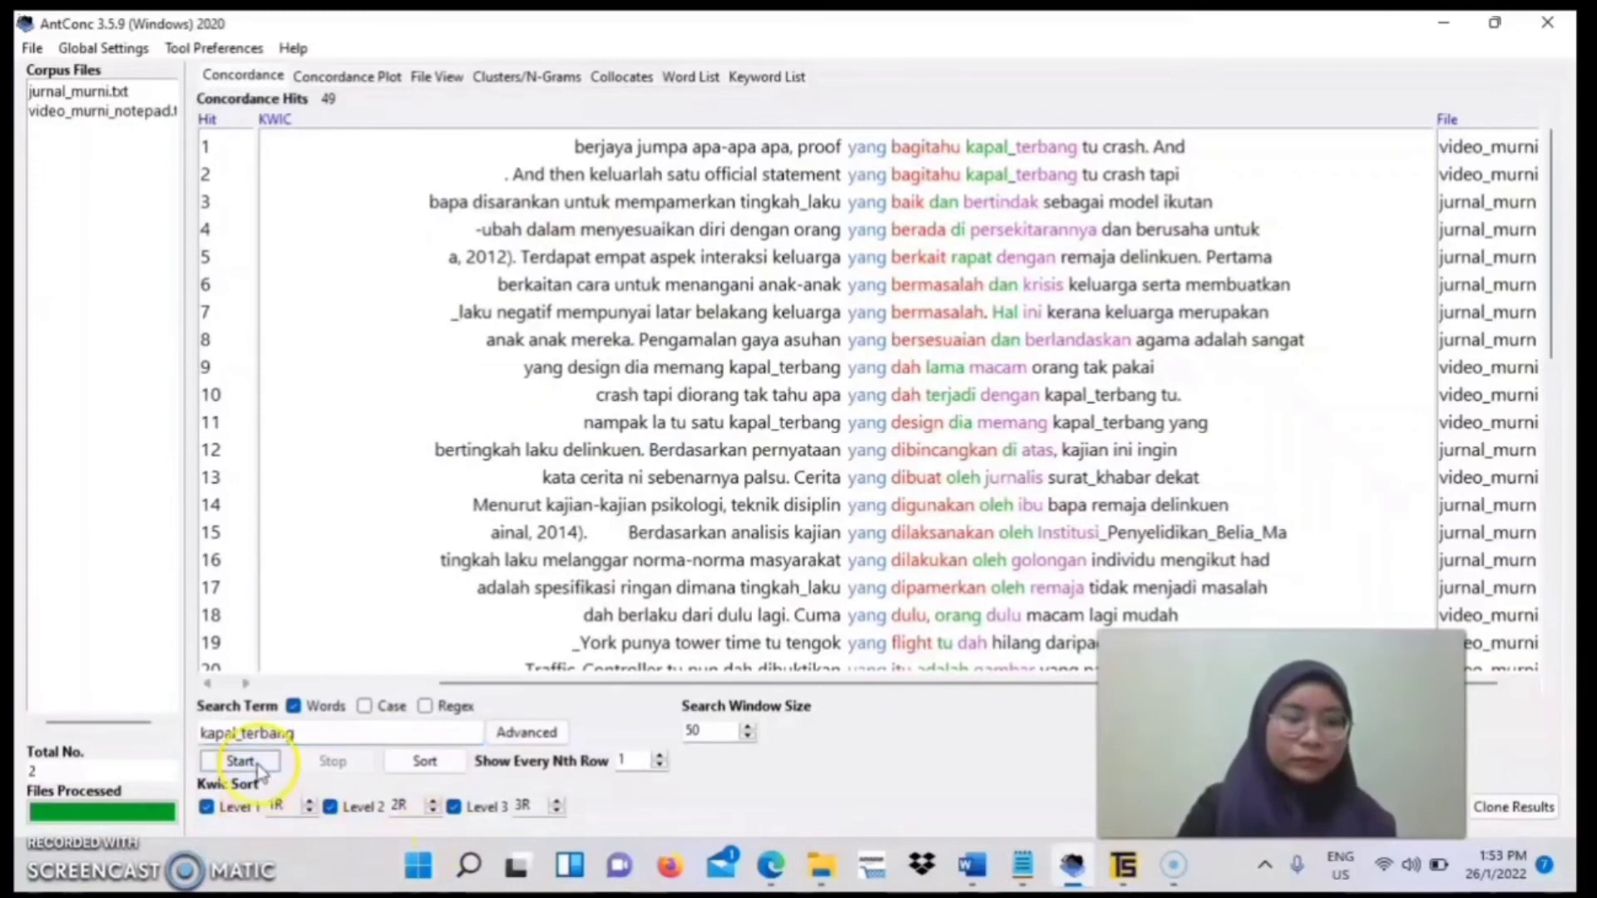
# Switch to TextSTAT and replace the concordance query with "kapal_terbang", running the search on the journal and video corpus
pyautogui.click(1122, 870)
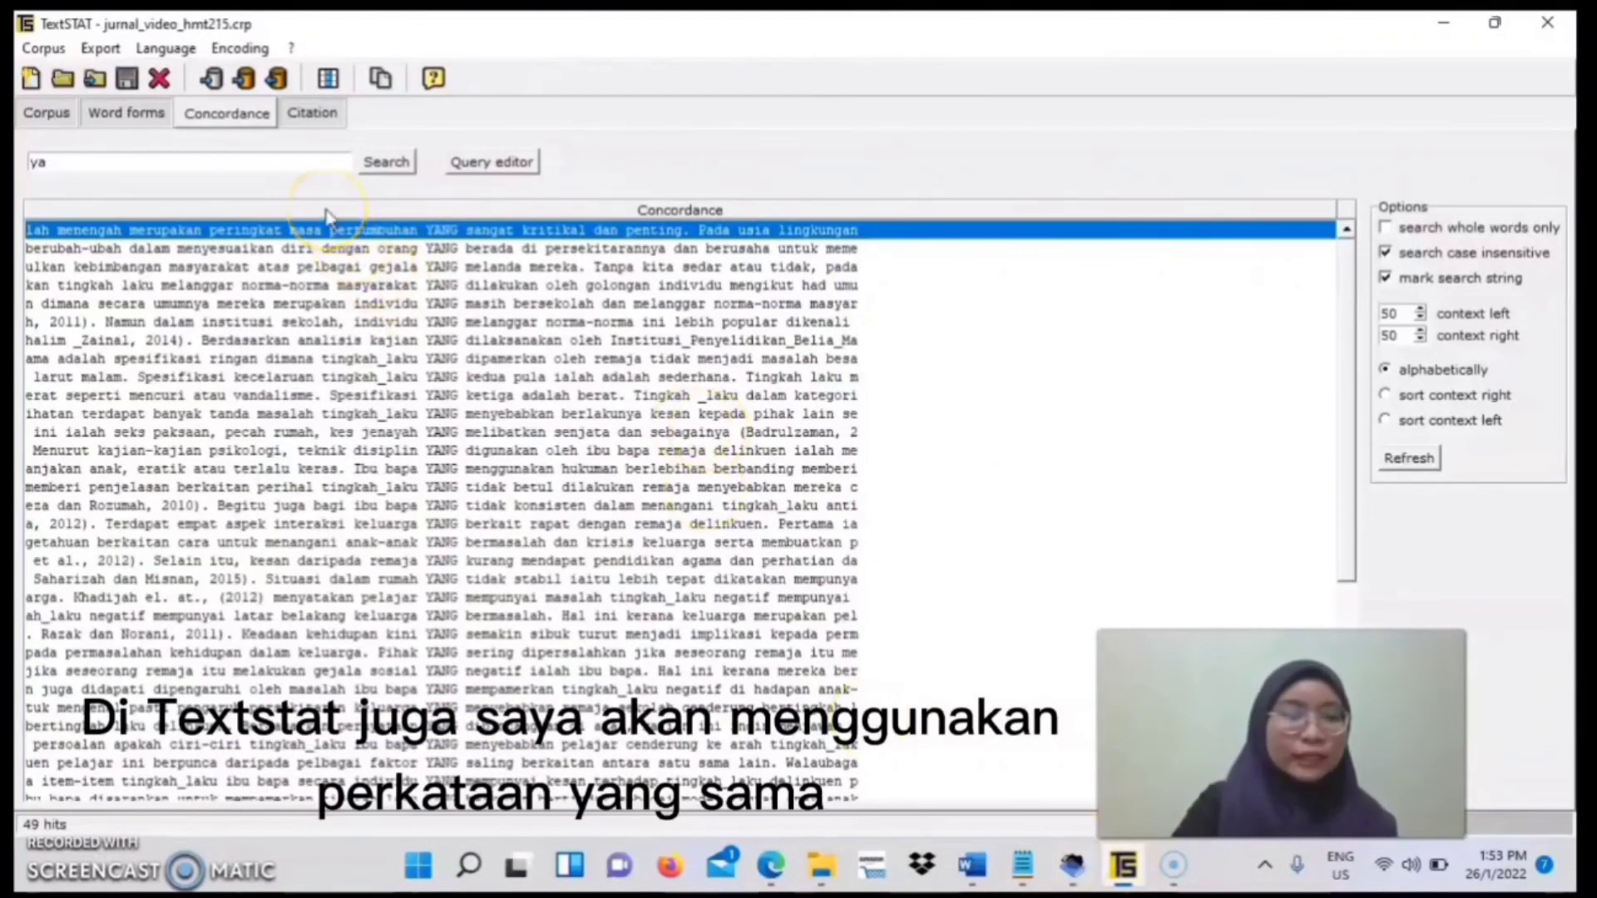
pyautogui.write('kapal_terbang')
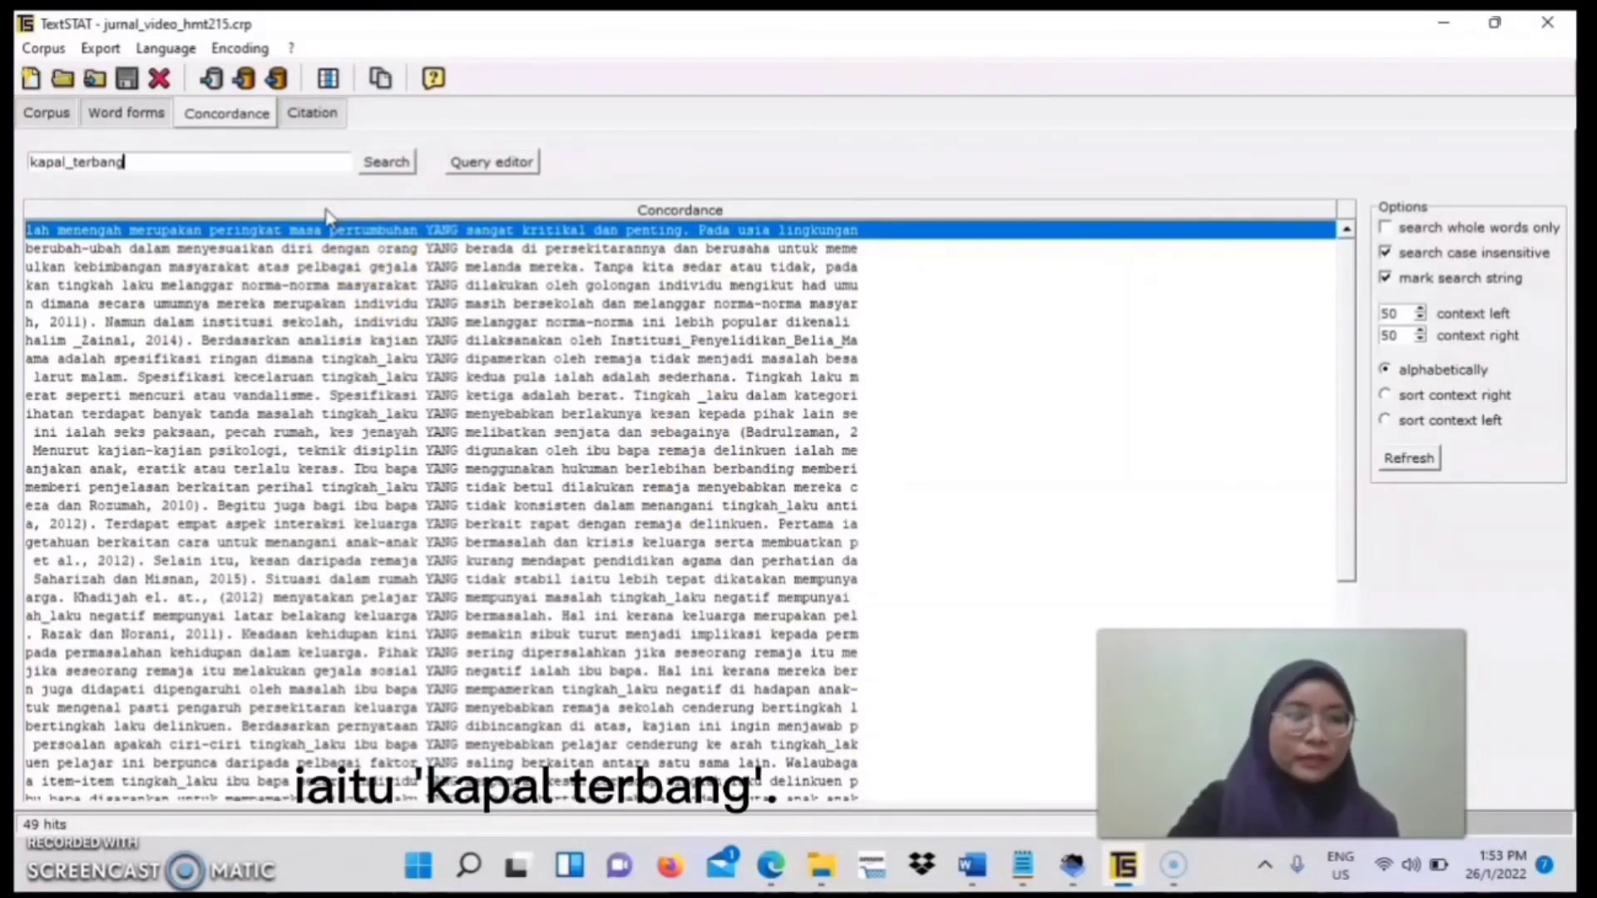
pyautogui.click(388, 163)
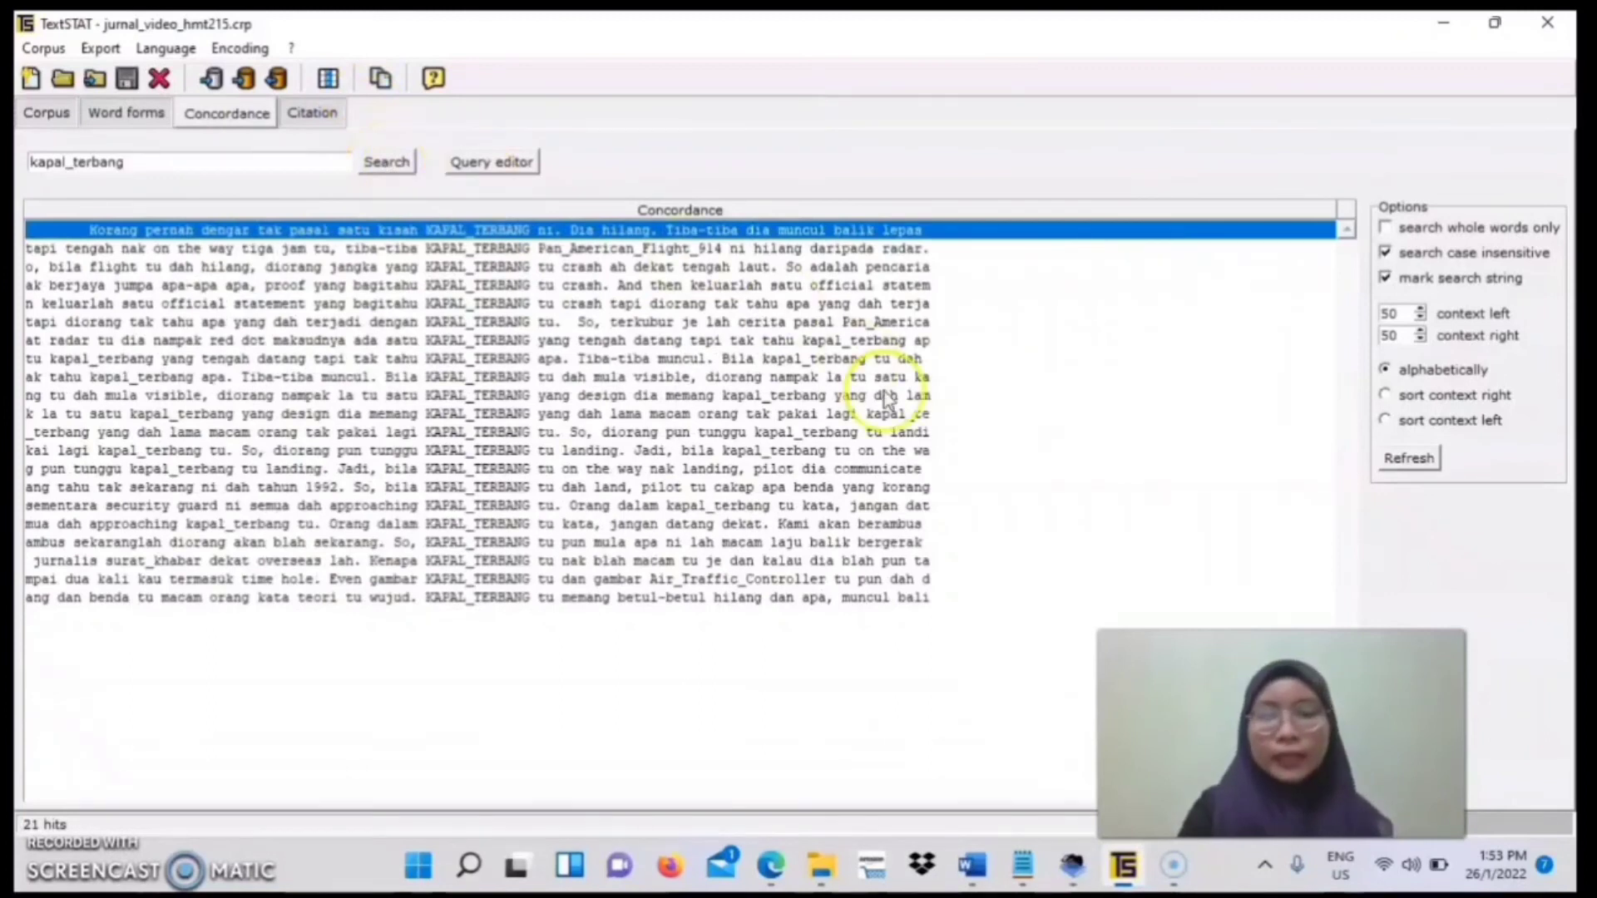
# Examine the source file of each "kapal_terbang" hit in AntConc and switch back to TextSTAT to compare
pyautogui.click(1071, 887)
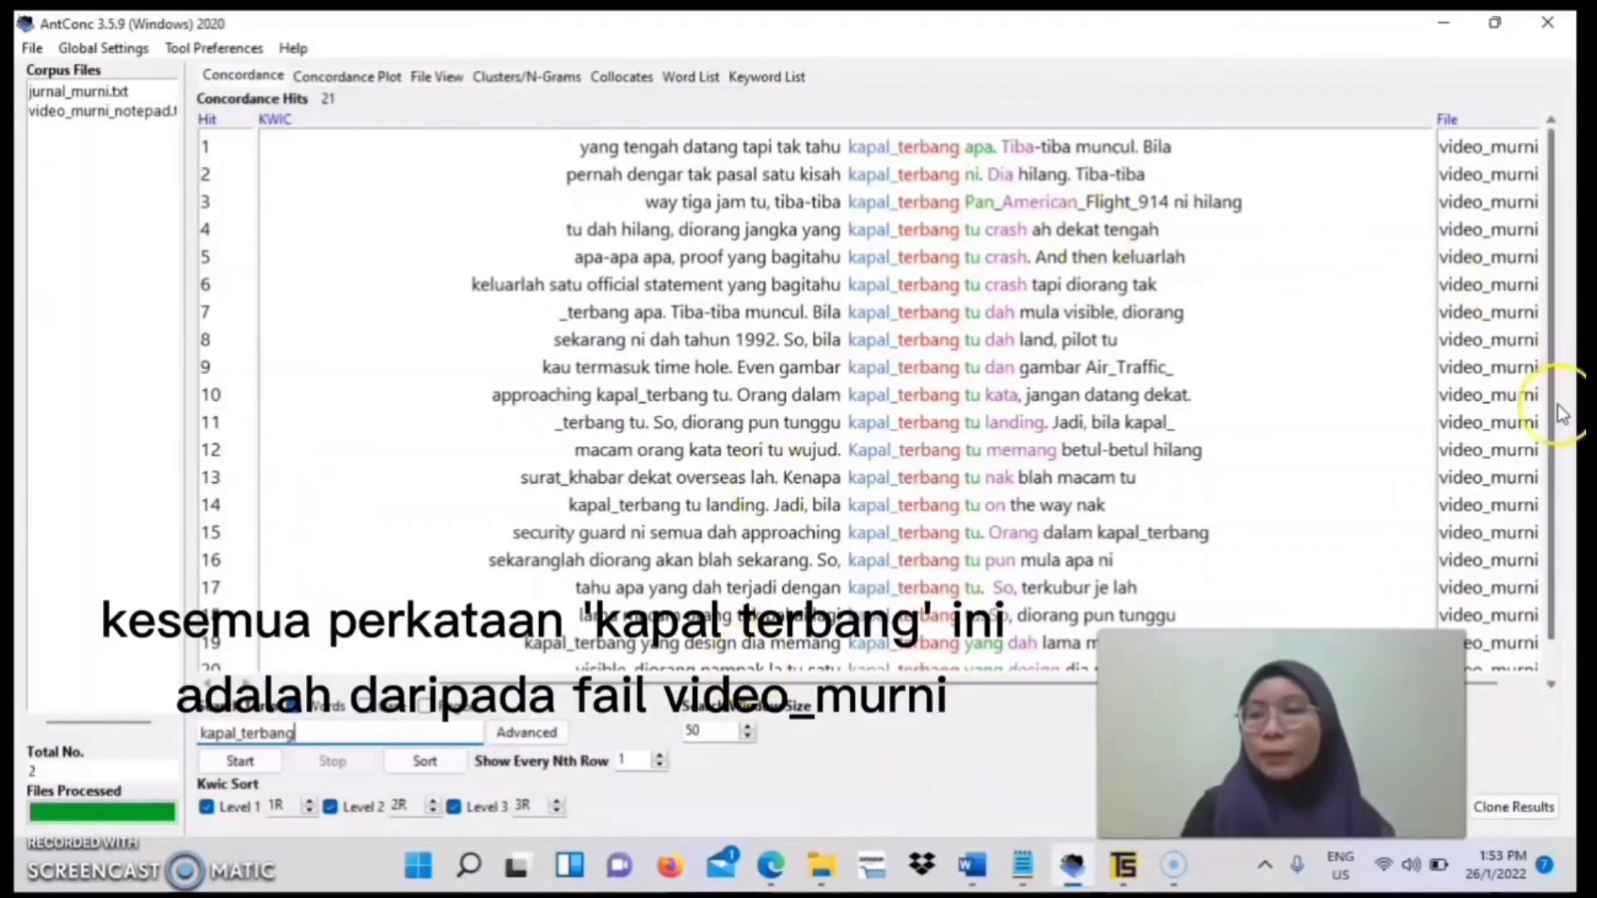
pyautogui.moveTo(1553, 406)
pyautogui.mouseDown()
pyautogui.moveTo(1557, 456)
pyautogui.moveTo(1559, 383)
pyautogui.mouseUp()
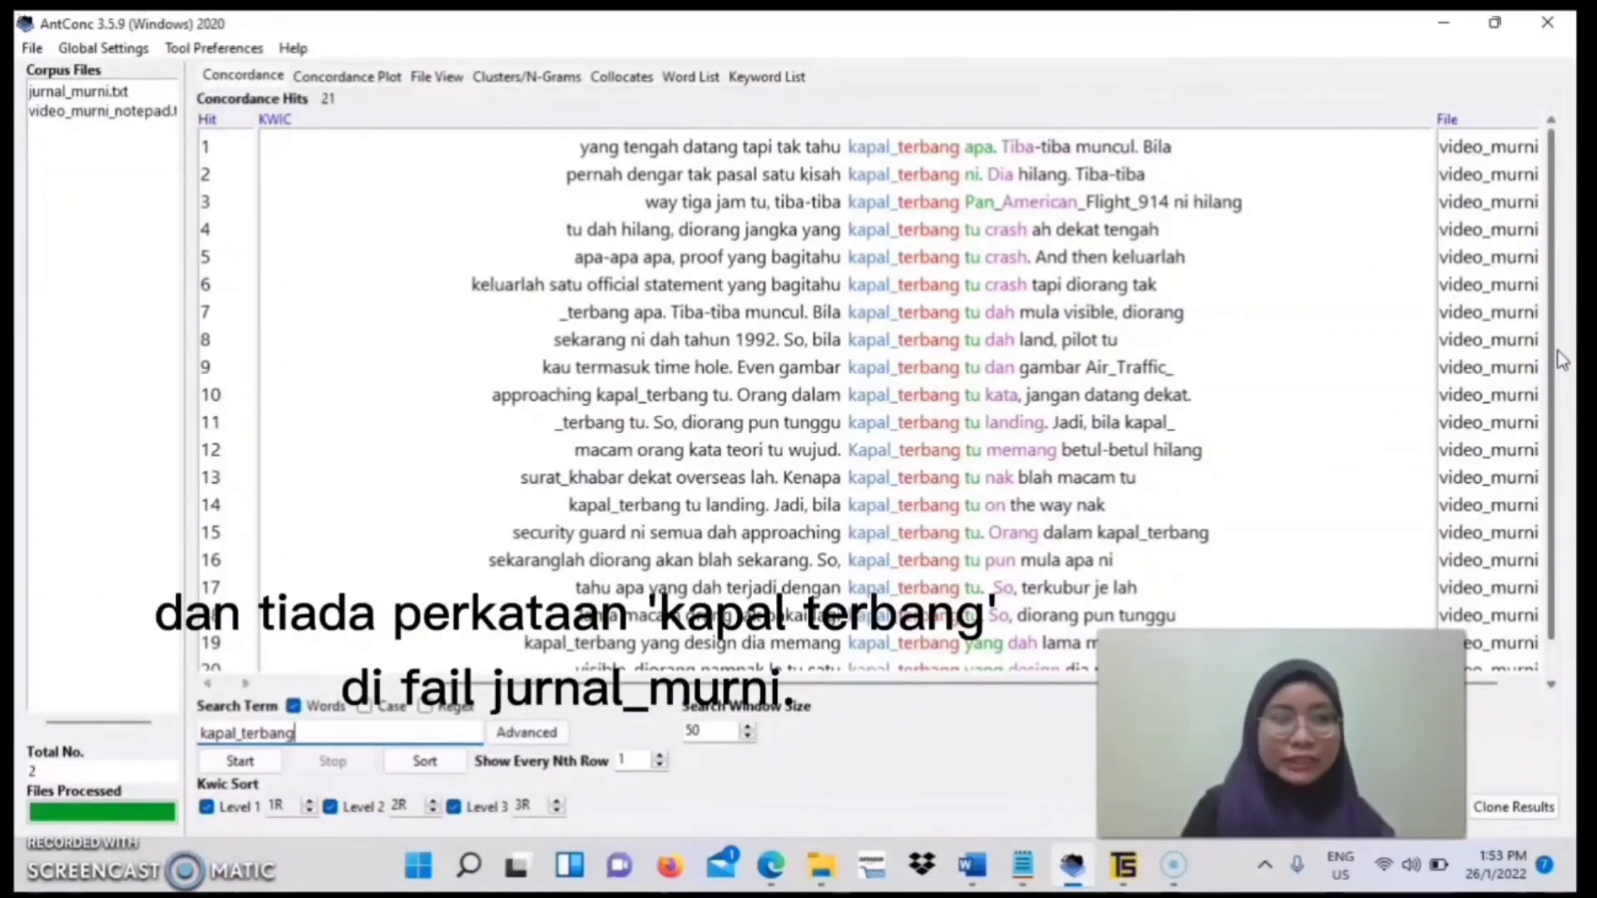
pyautogui.click(1125, 867)
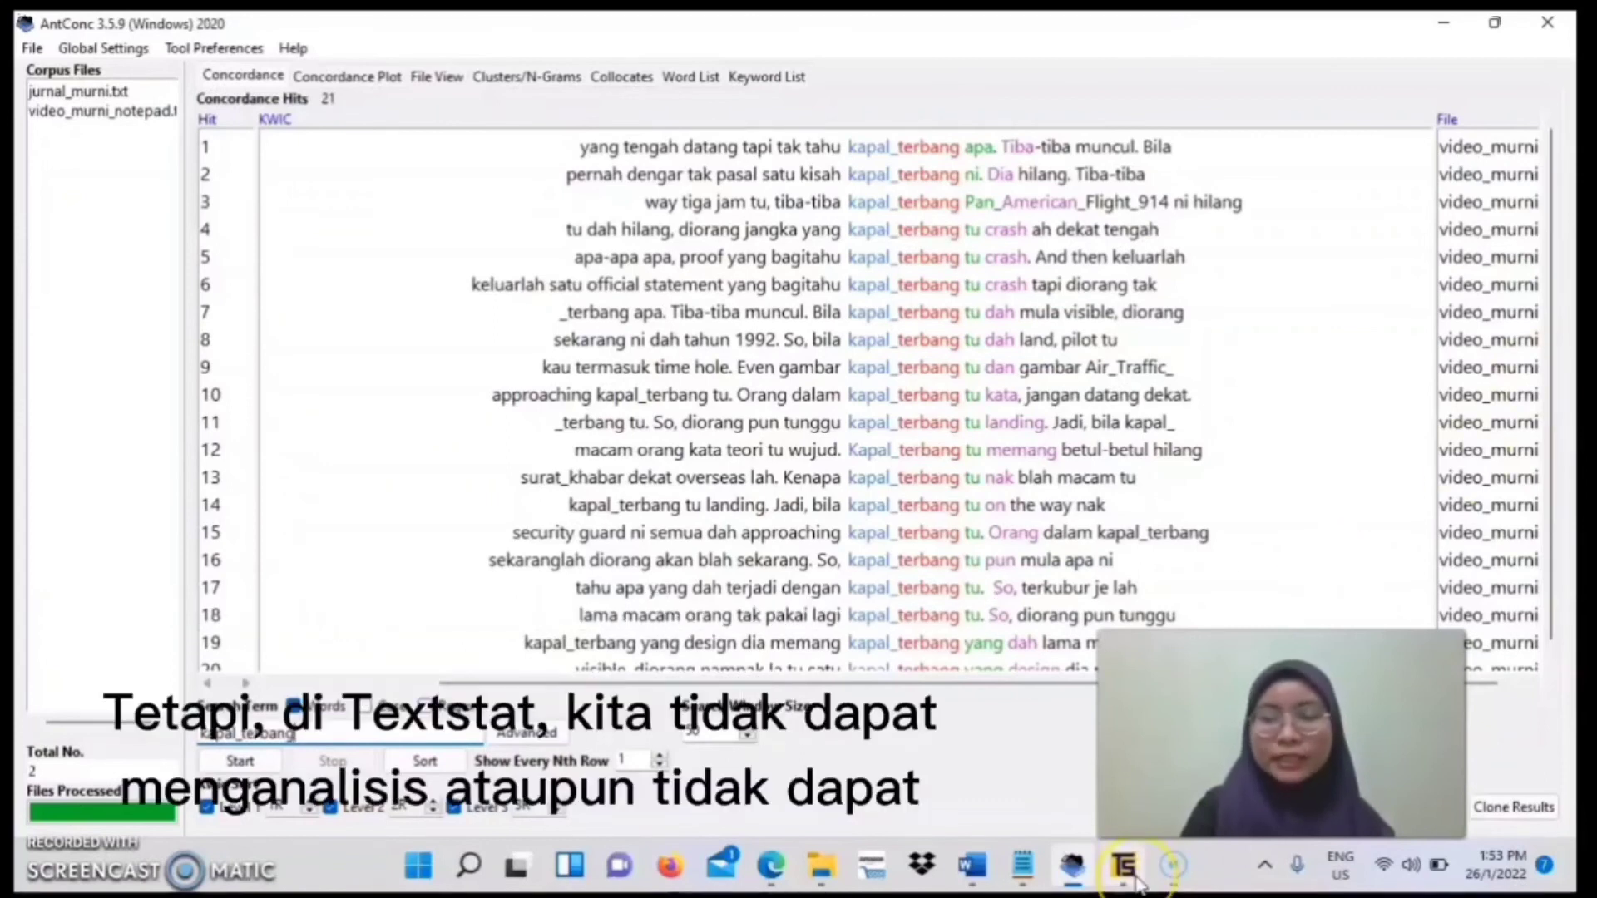